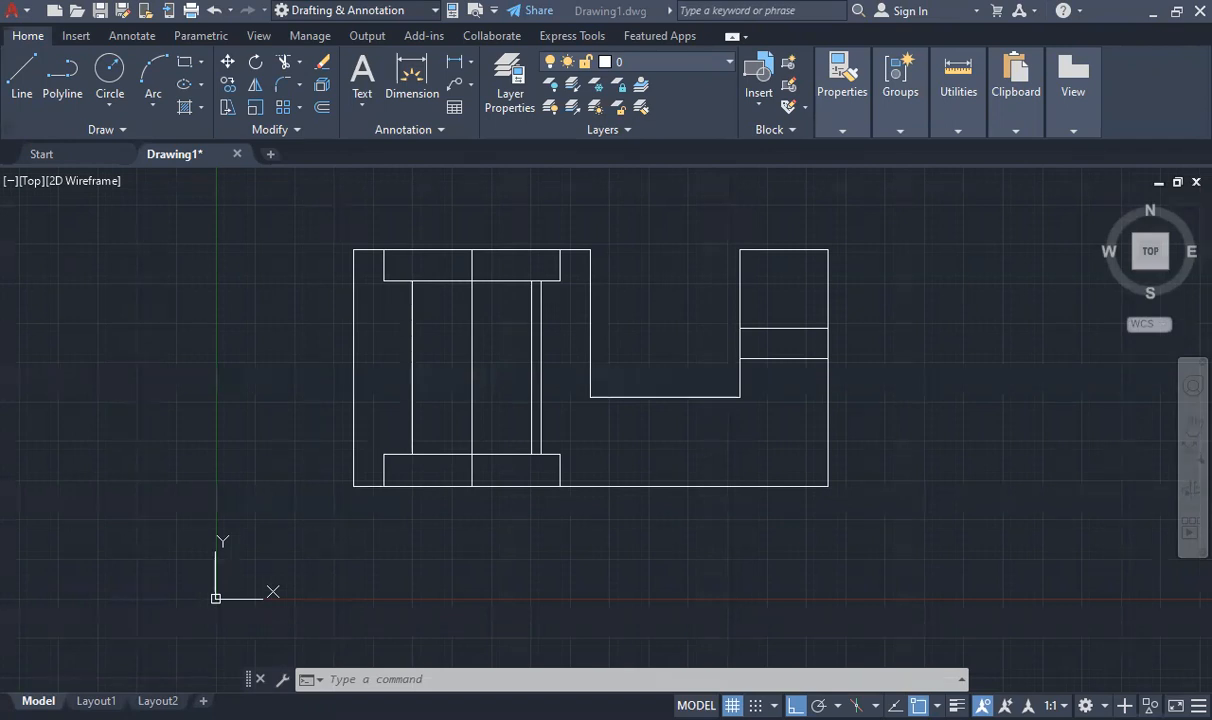
pyautogui.click(689, 176)
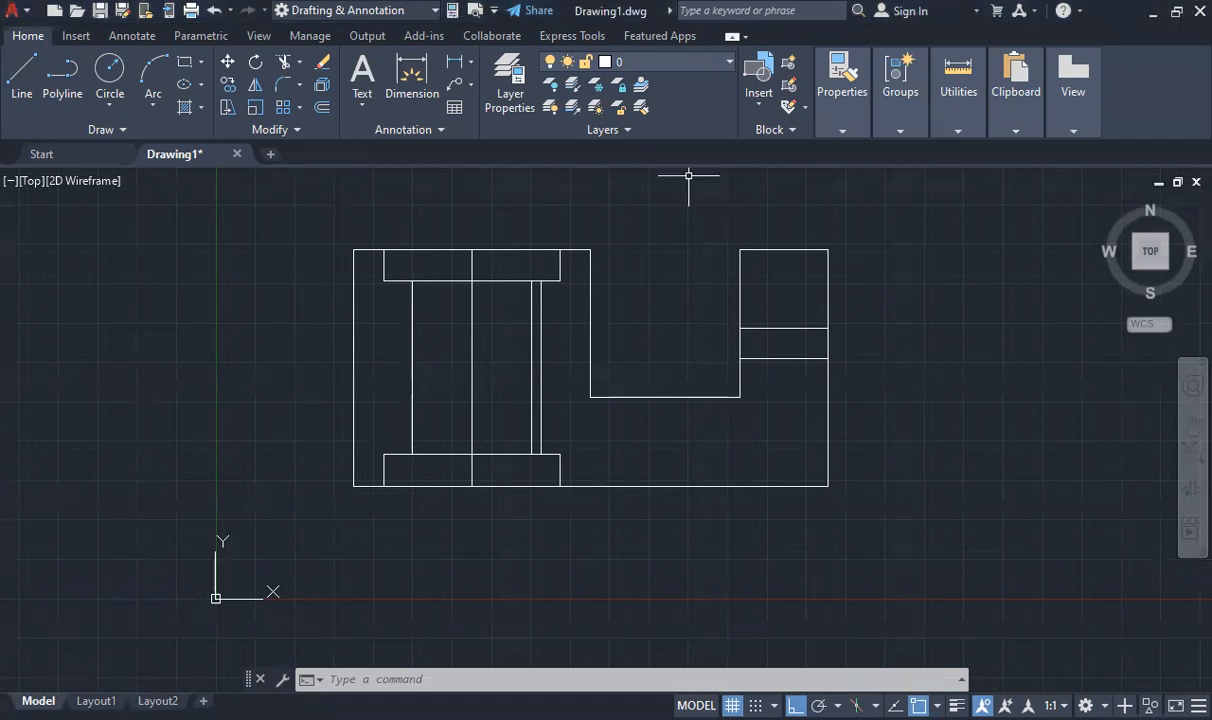
pyautogui.click(645, 171)
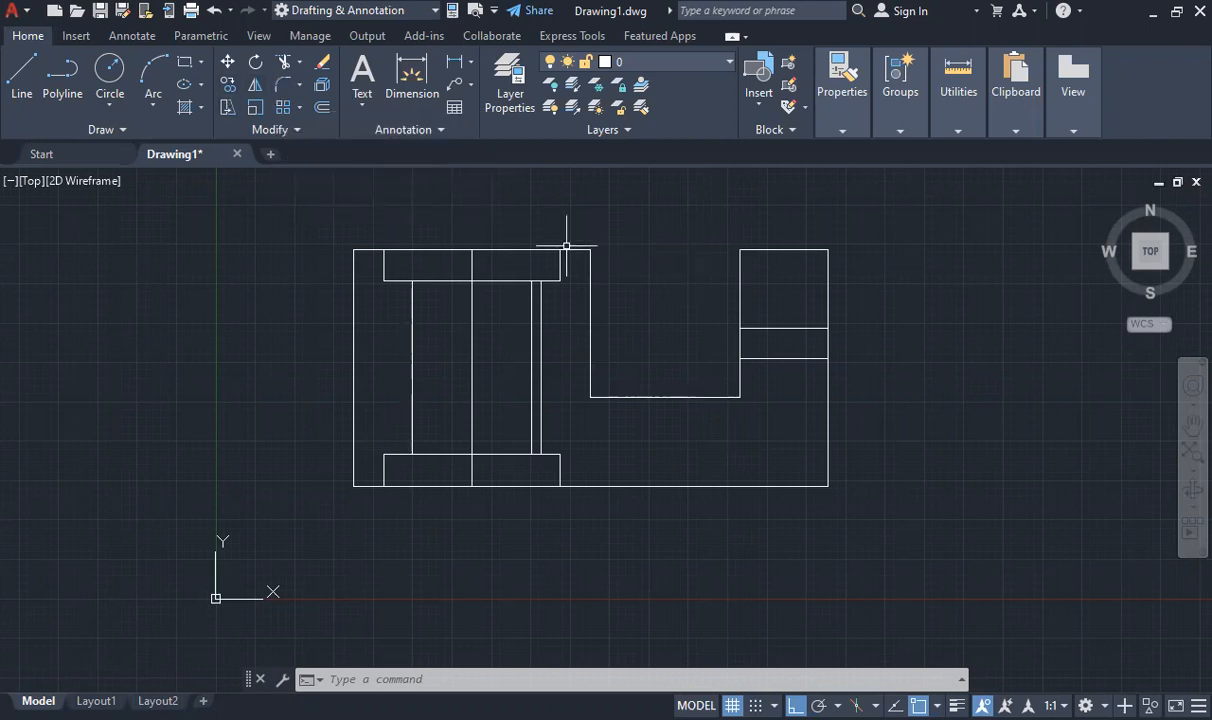
# Try fillets of radius 10 on both lower corners of the U-shaped notch, and undo them
pyautogui.write('FILL')
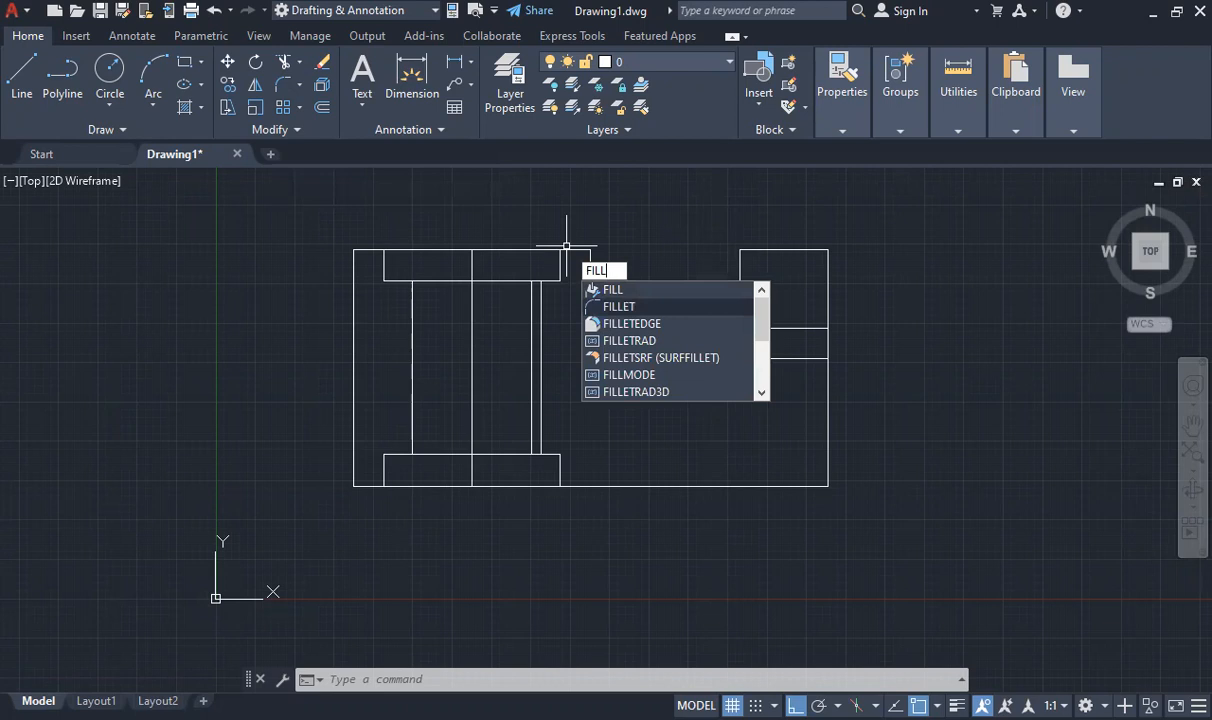
pyautogui.press('Return')
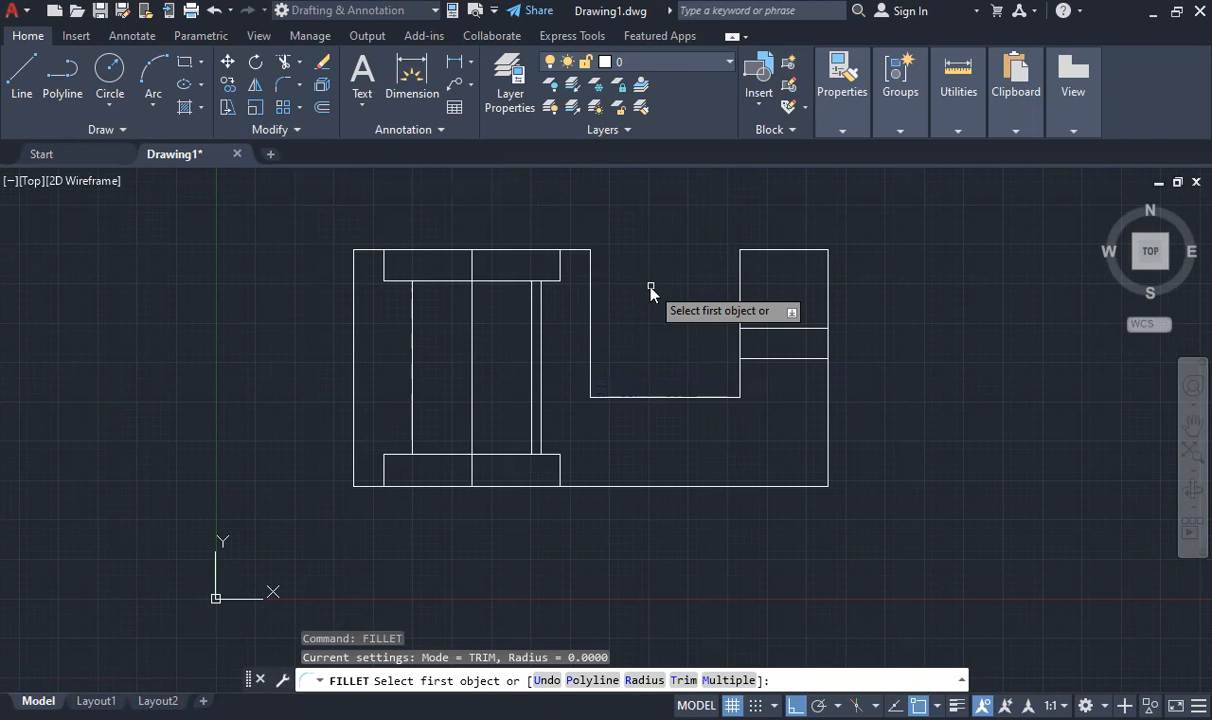
pyautogui.write('r')
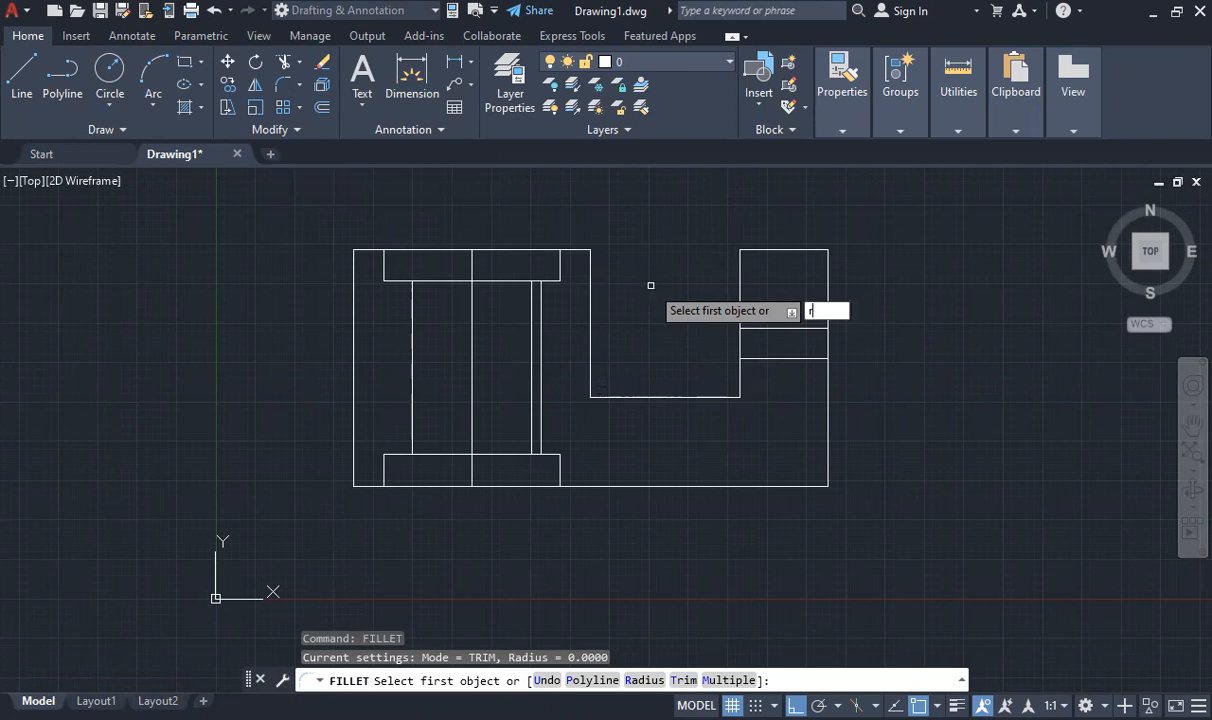
pyautogui.press('Return')
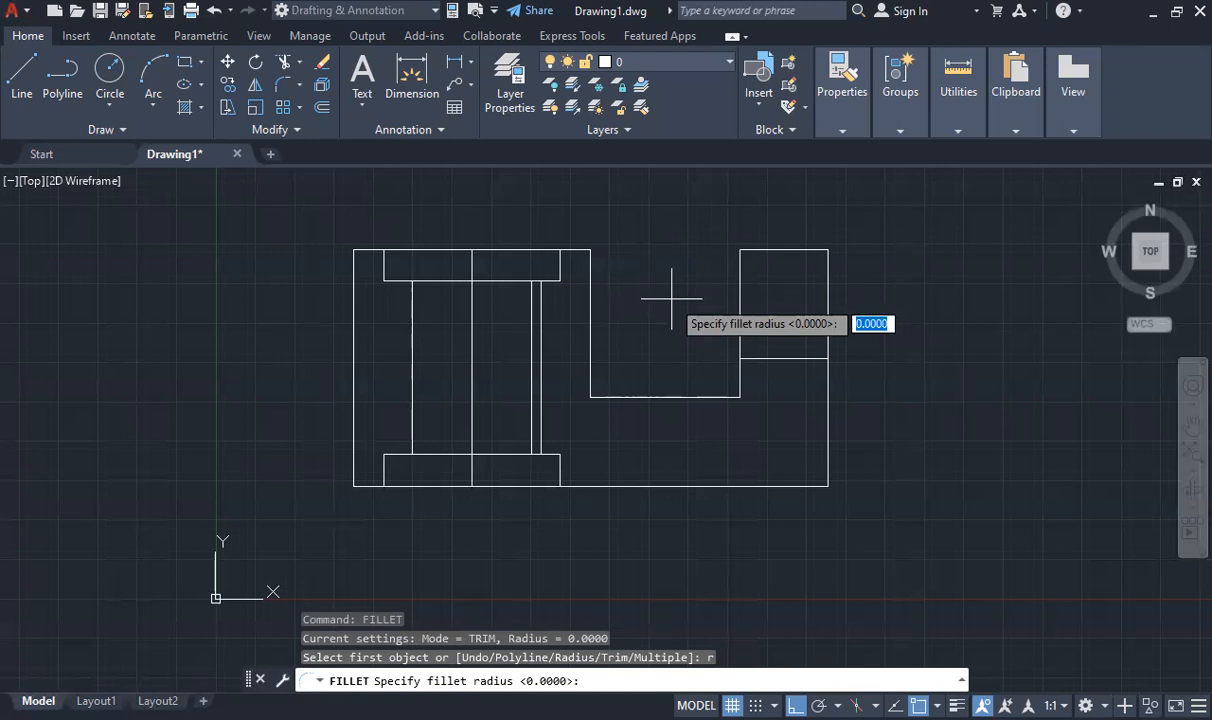
pyautogui.write('10')
pyautogui.press('Return')
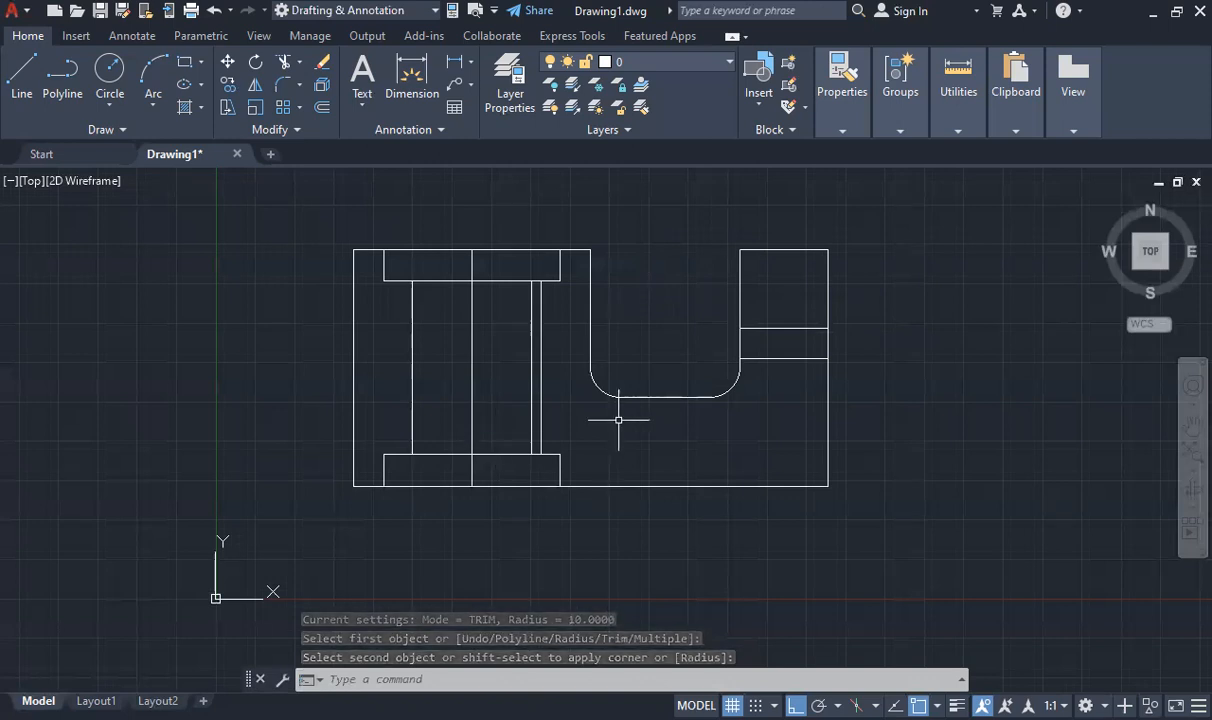
pyautogui.hotkey('ctrl', 'z')
pyautogui.hotkey('ctrl', 'z')
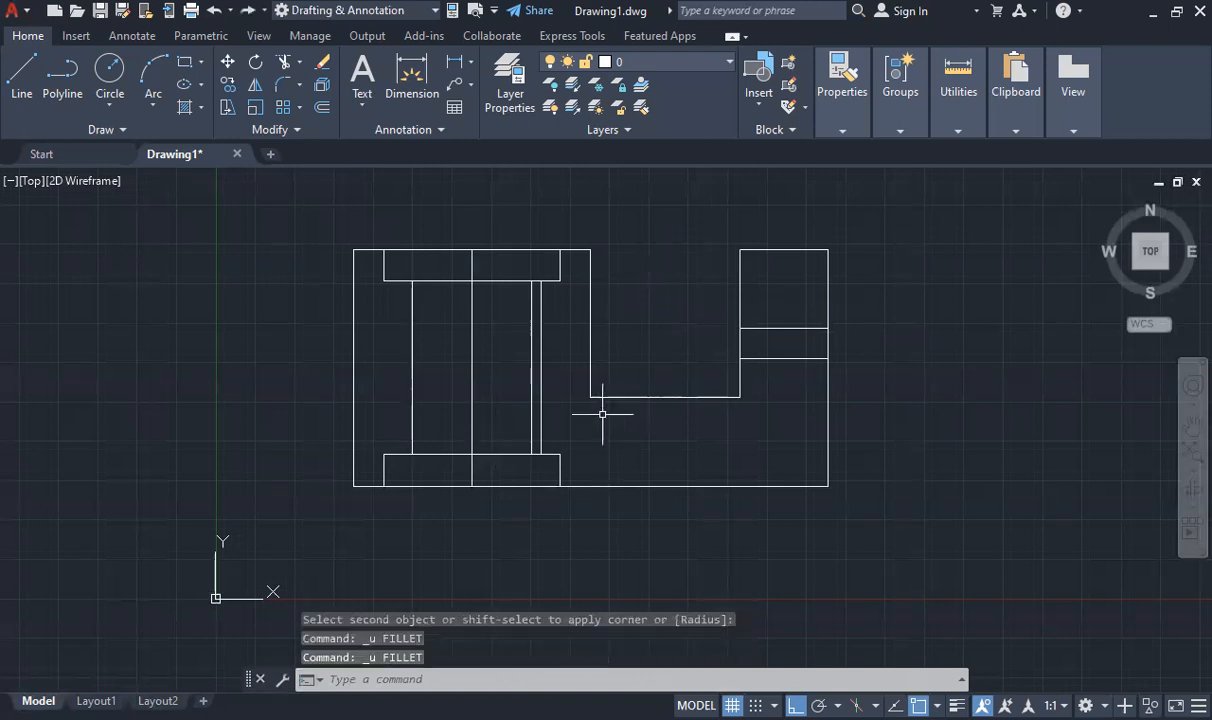
# Fillet the notch's lower-left corner with a radius of 10
pyautogui.write('FILLET')
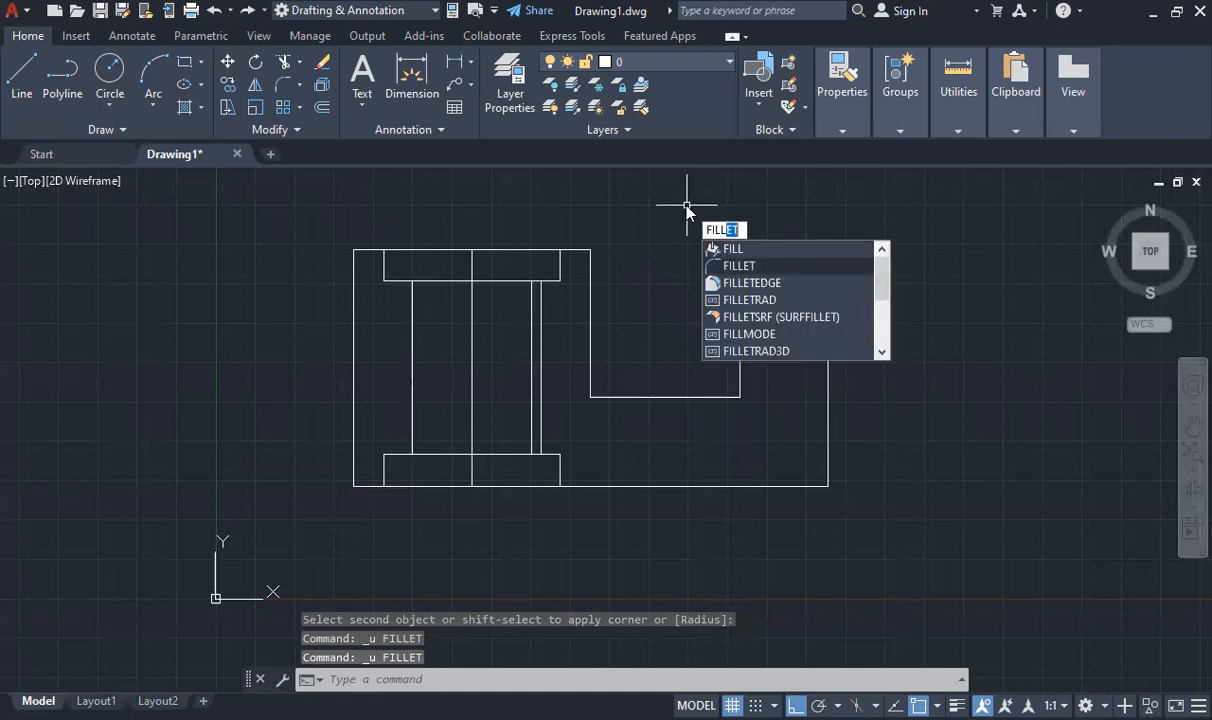
pyautogui.press('Return')
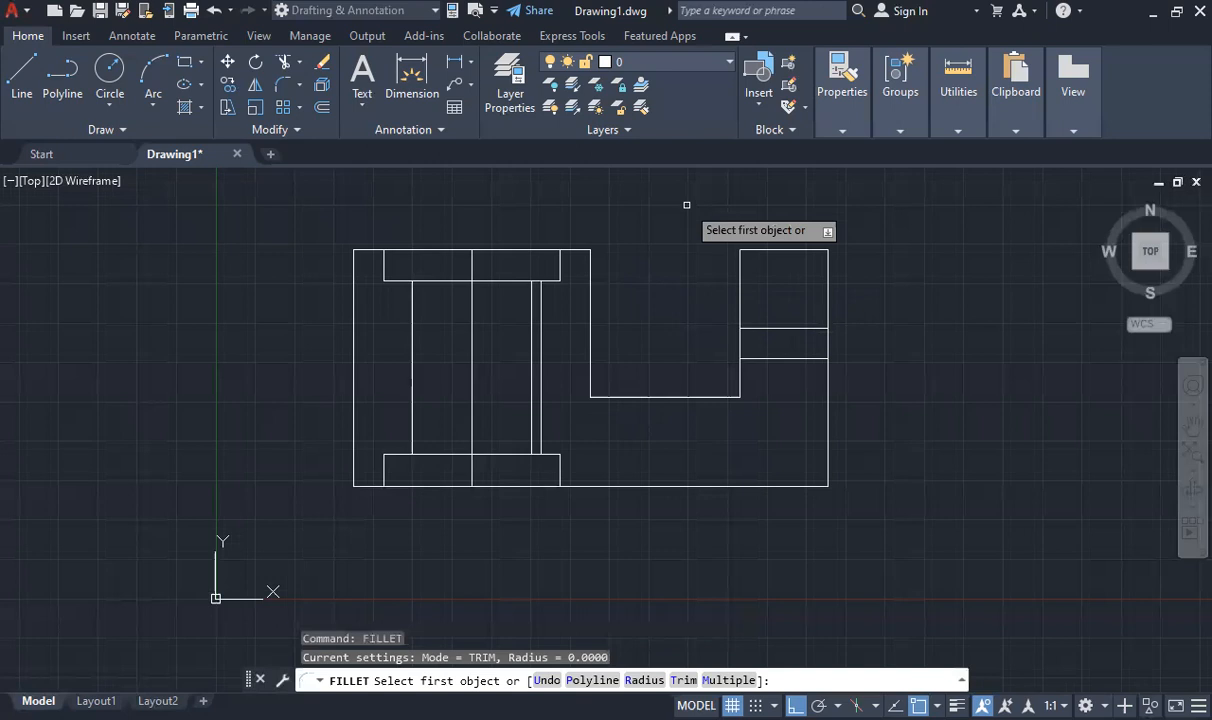
pyautogui.write('r')
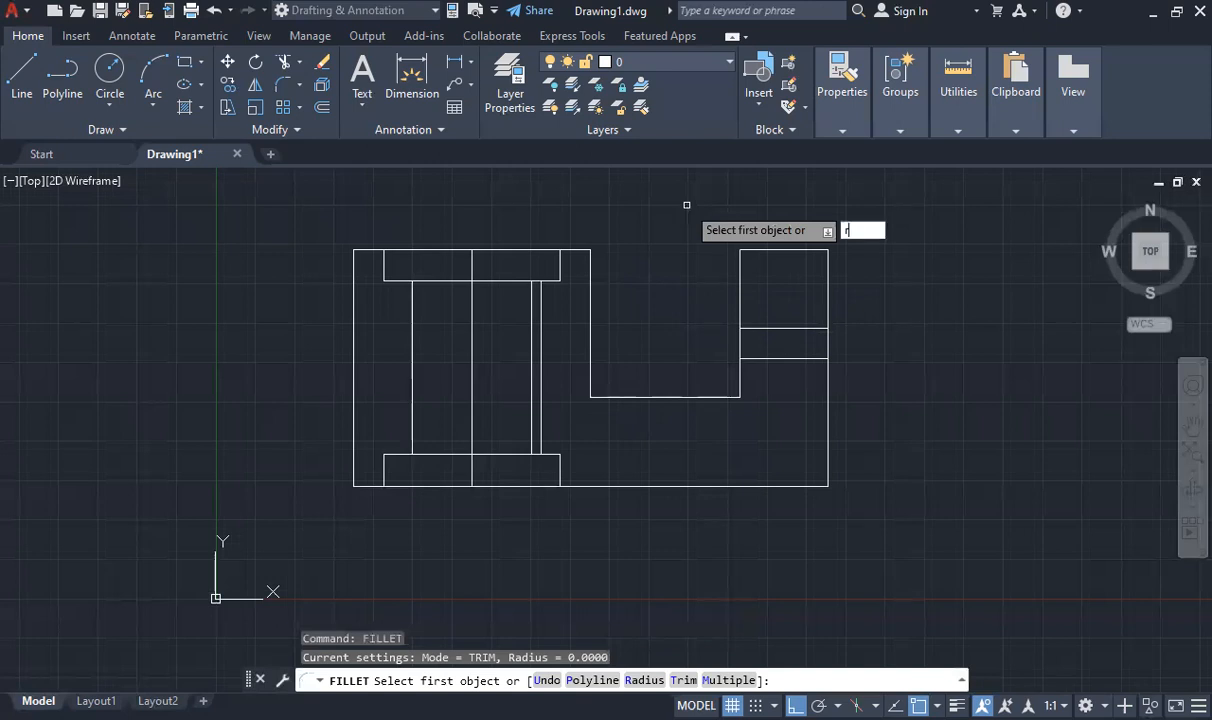
pyautogui.press('Return')
pyautogui.write('10')
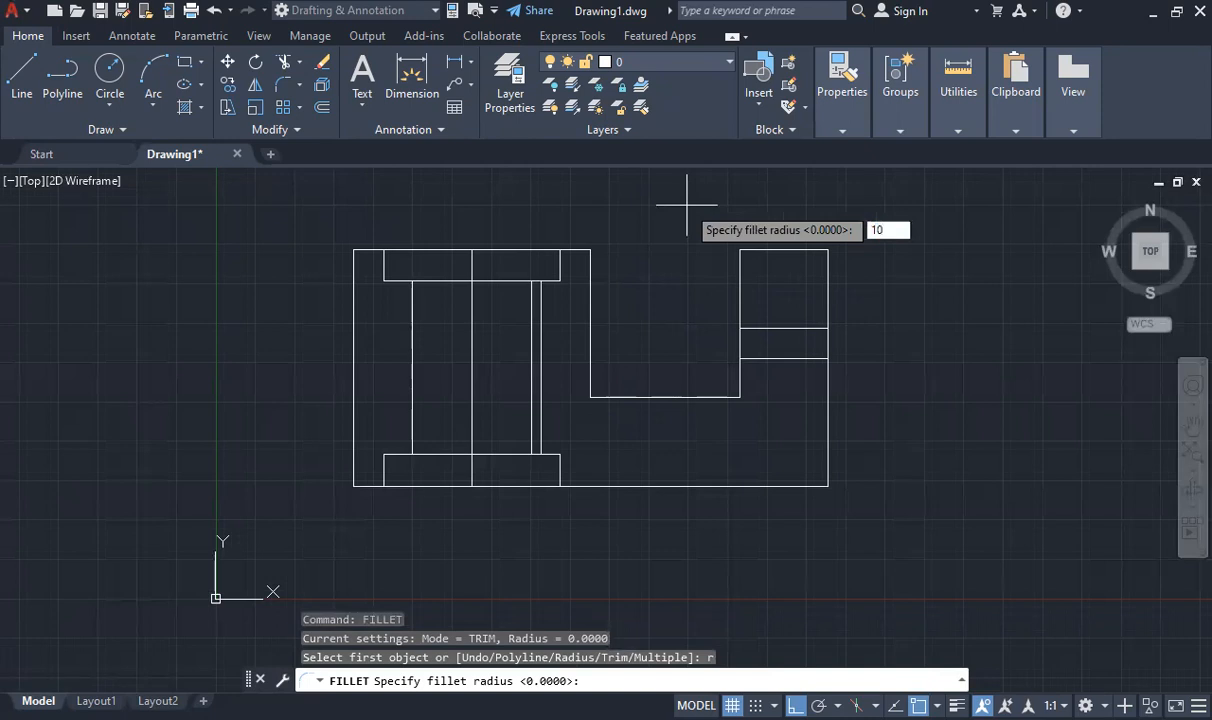
pyautogui.press('Return')
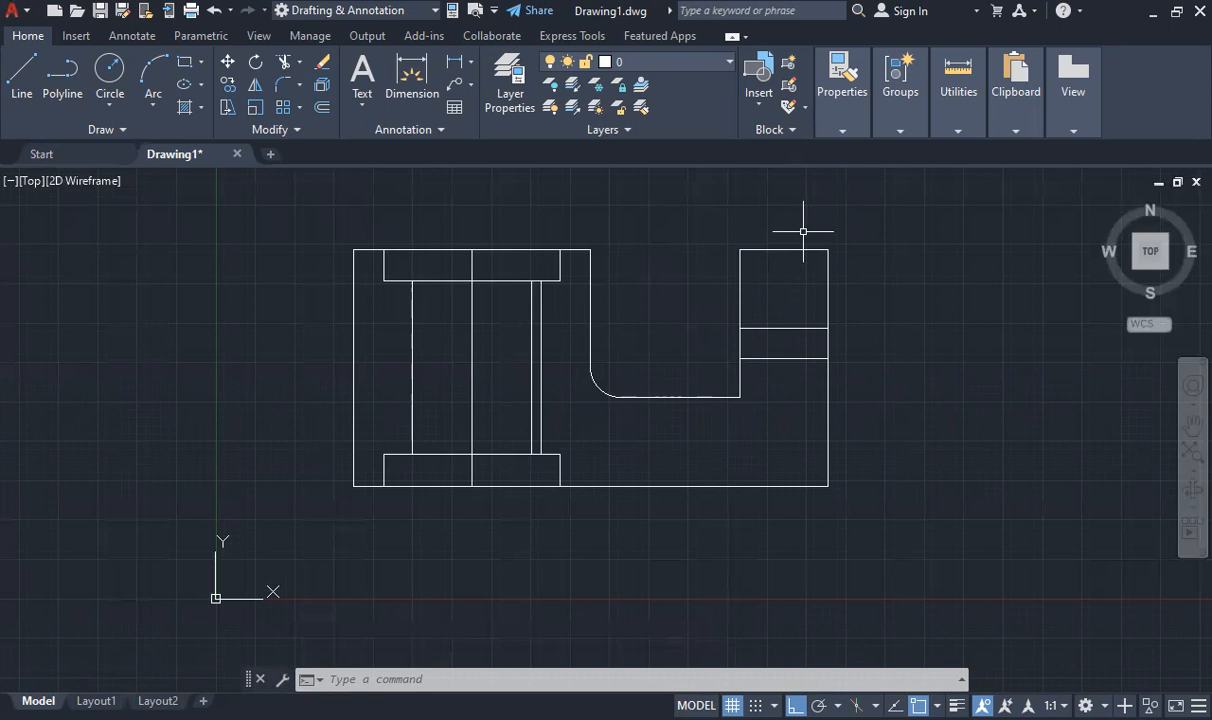
# Draw a horizontal line in the empty space beside the part and a vertical line downward from near its right end
pyautogui.click(22, 75)
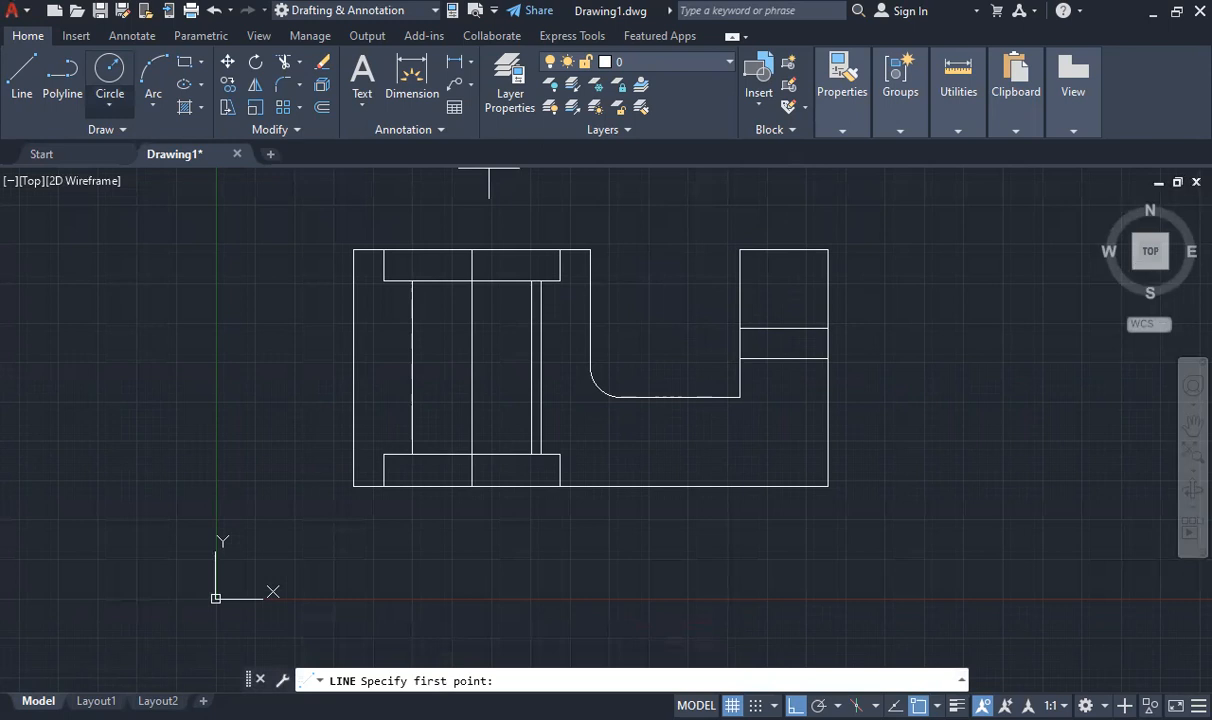
pyautogui.click(903, 310)
pyautogui.click(1048, 310)
pyautogui.press('Escape')
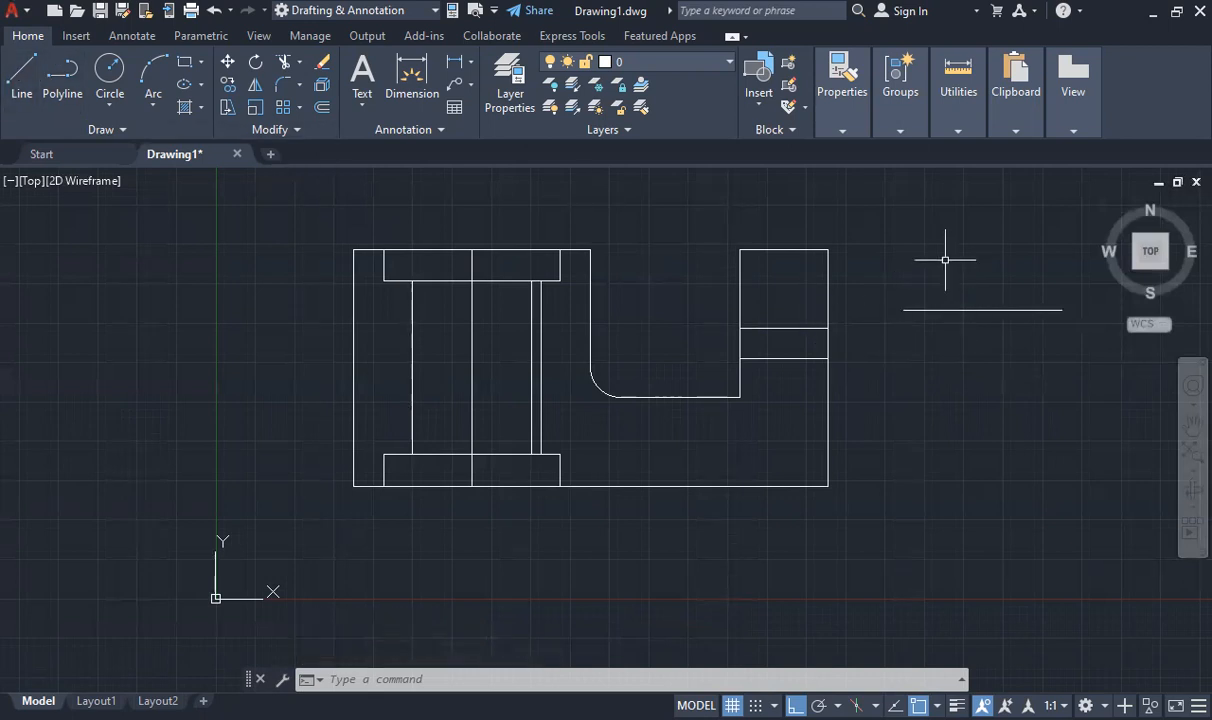
pyautogui.press('Return')
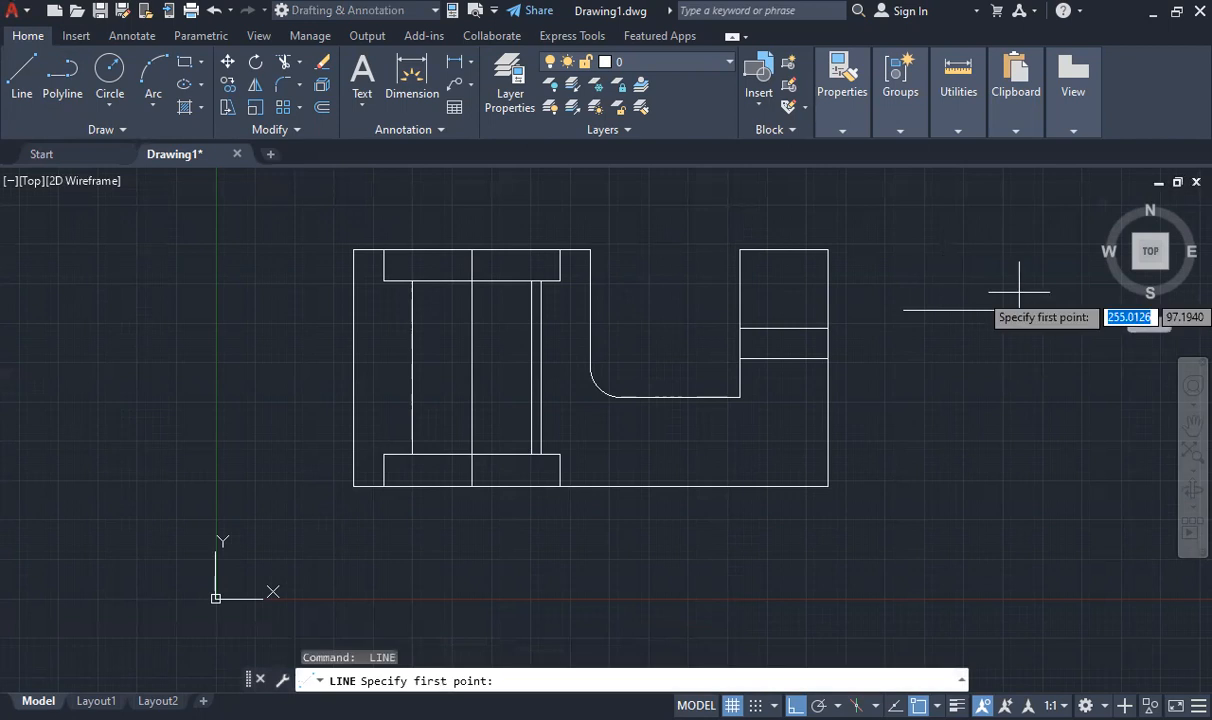
pyautogui.click(1052, 310)
pyautogui.click(1052, 427)
pyautogui.press('Escape')
# Erase the vertical and horizontal practice lines beside the part
pyautogui.click(905, 272)
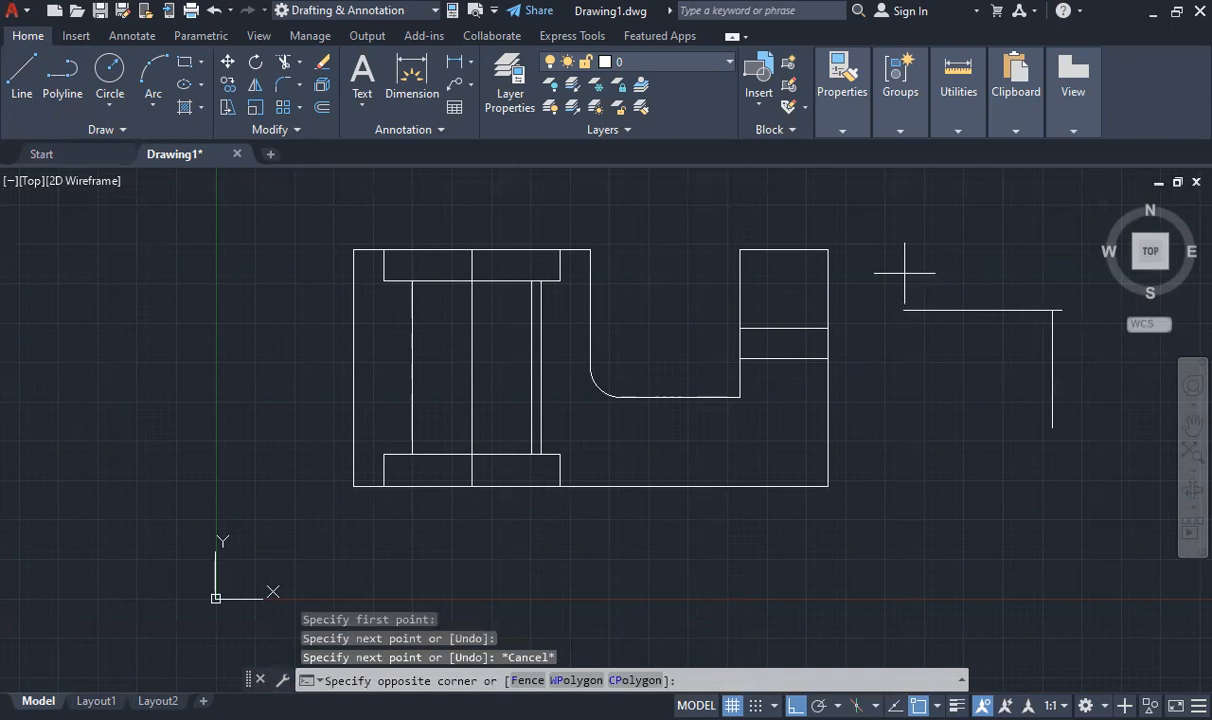
pyautogui.click(1105, 435)
pyautogui.press('Delete')
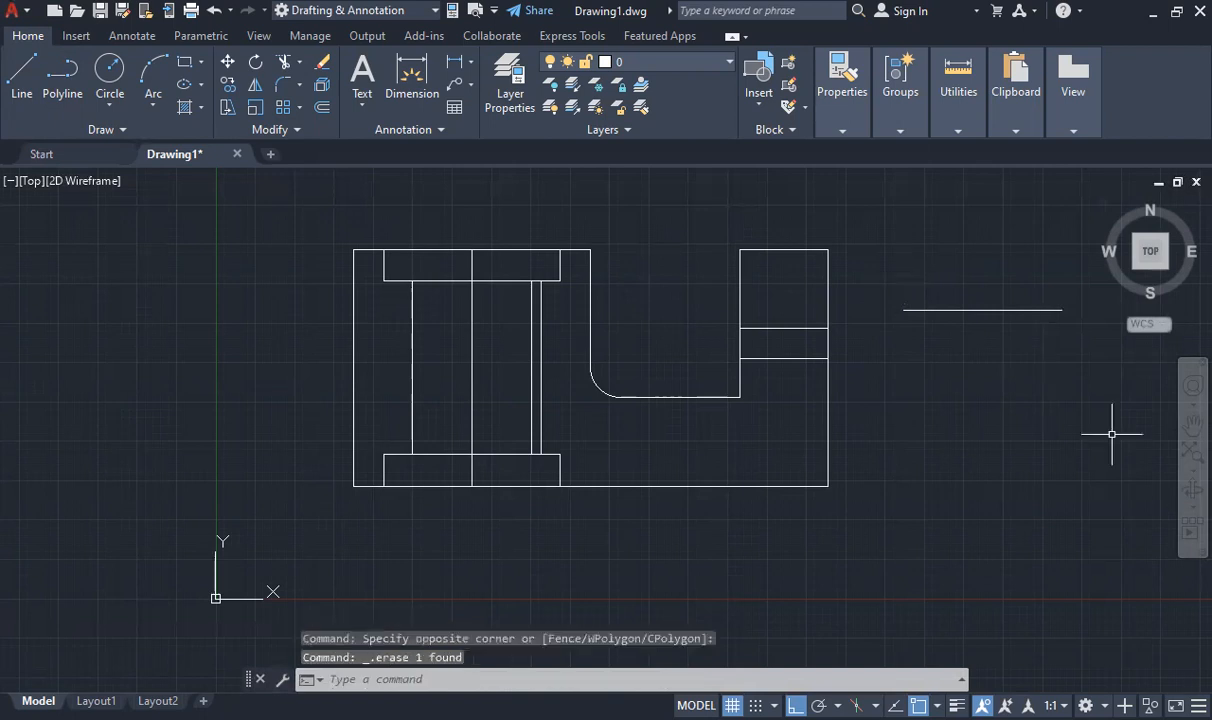
pyautogui.click(1001, 311)
pyautogui.press('Delete')
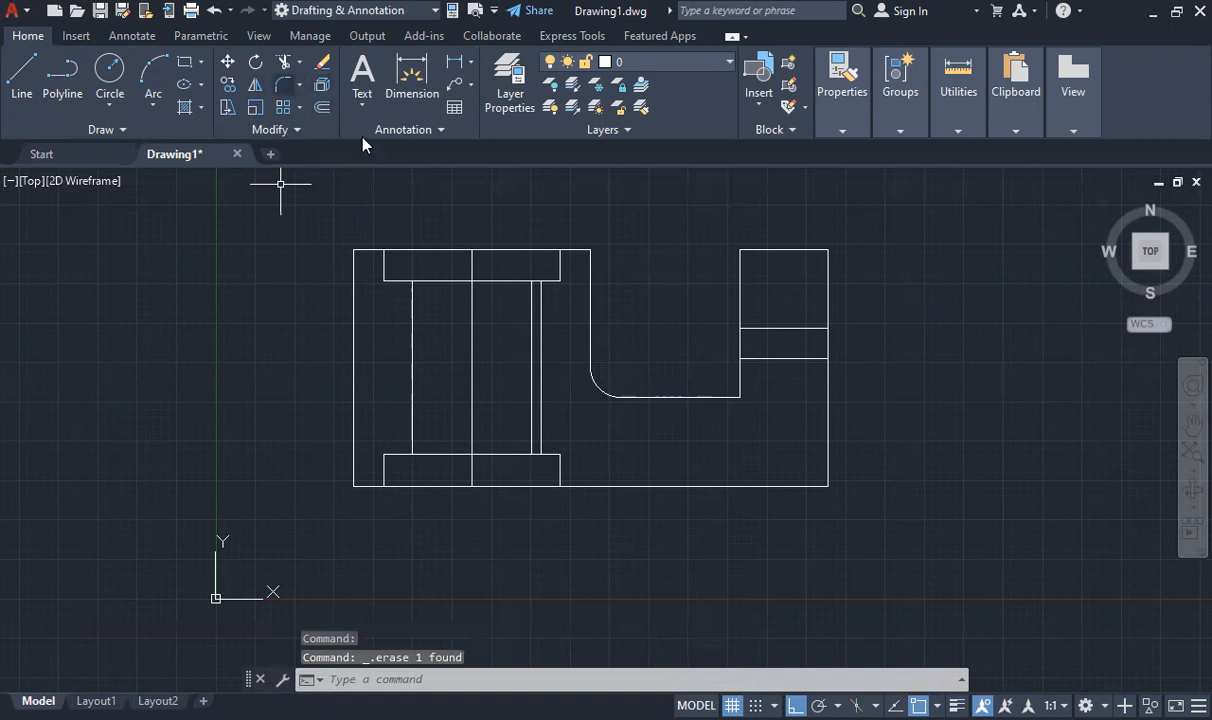
# Undo the practice-line edits and the notch fillet, and redo the extra inner vertical line between the two end rectangles
pyautogui.hotkey('ctrl', 'z')
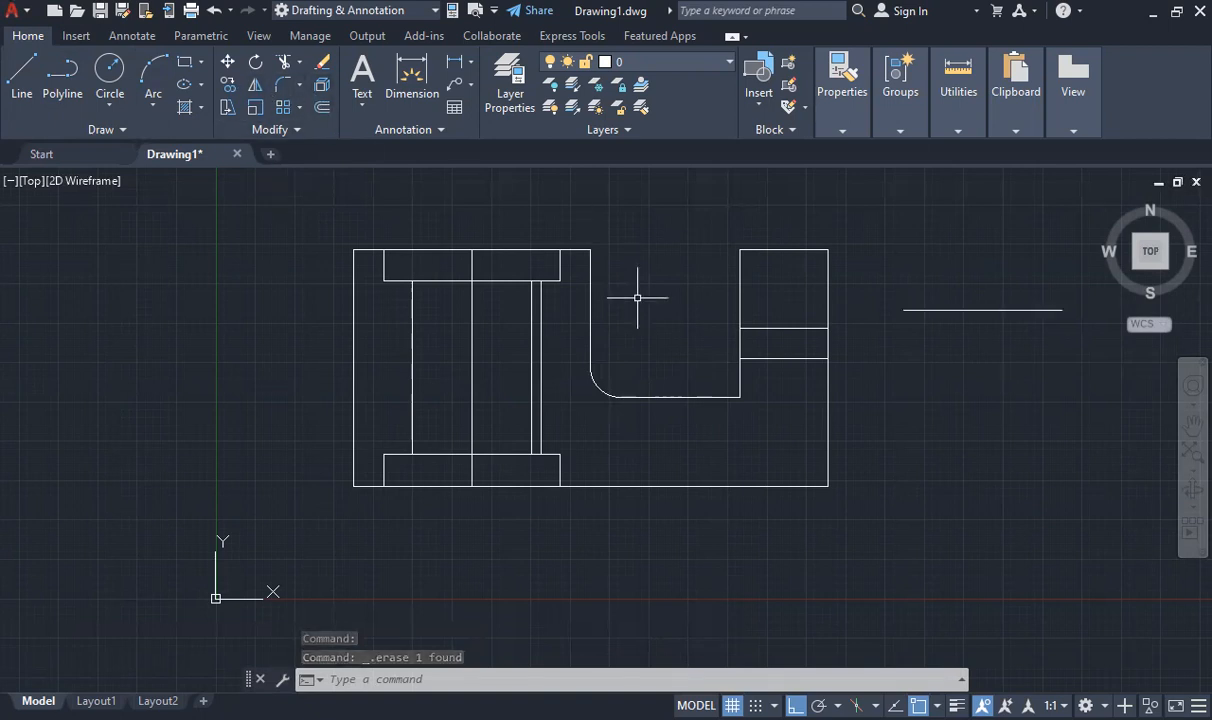
pyautogui.hotkey('ctrl', 'z')
pyautogui.hotkey('ctrl', 'z')
pyautogui.hotkey('ctrl', 'z')
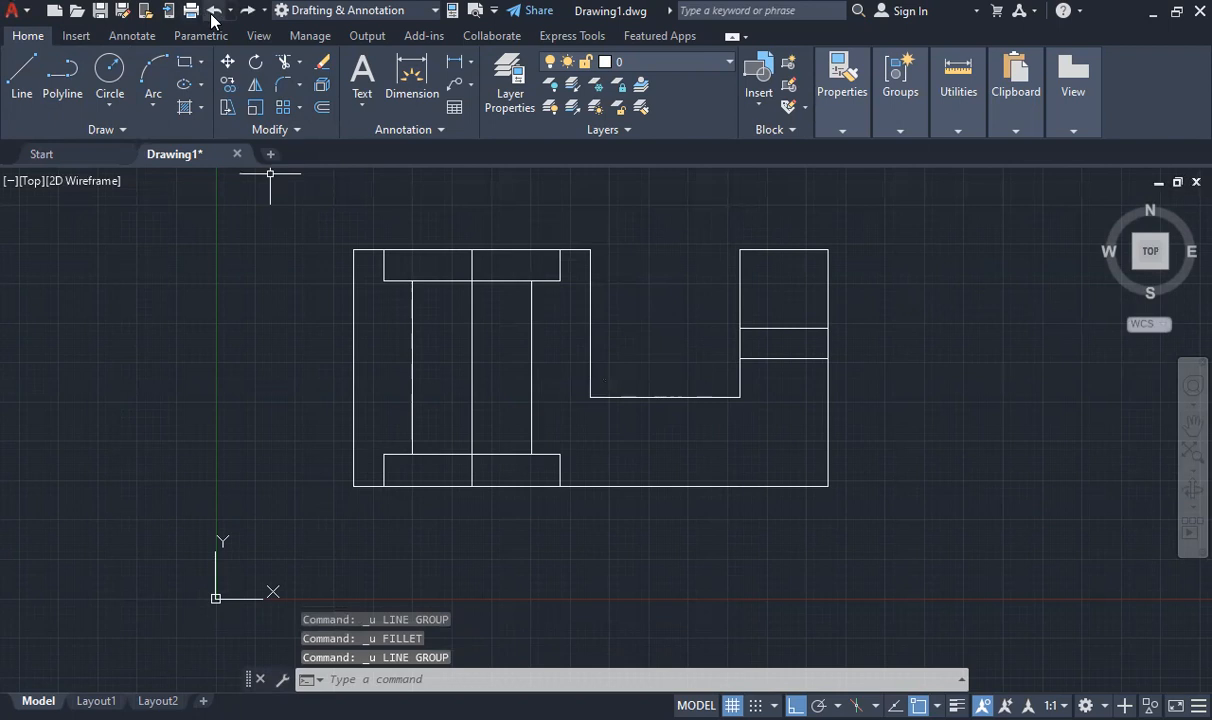
pyautogui.click(247, 10)
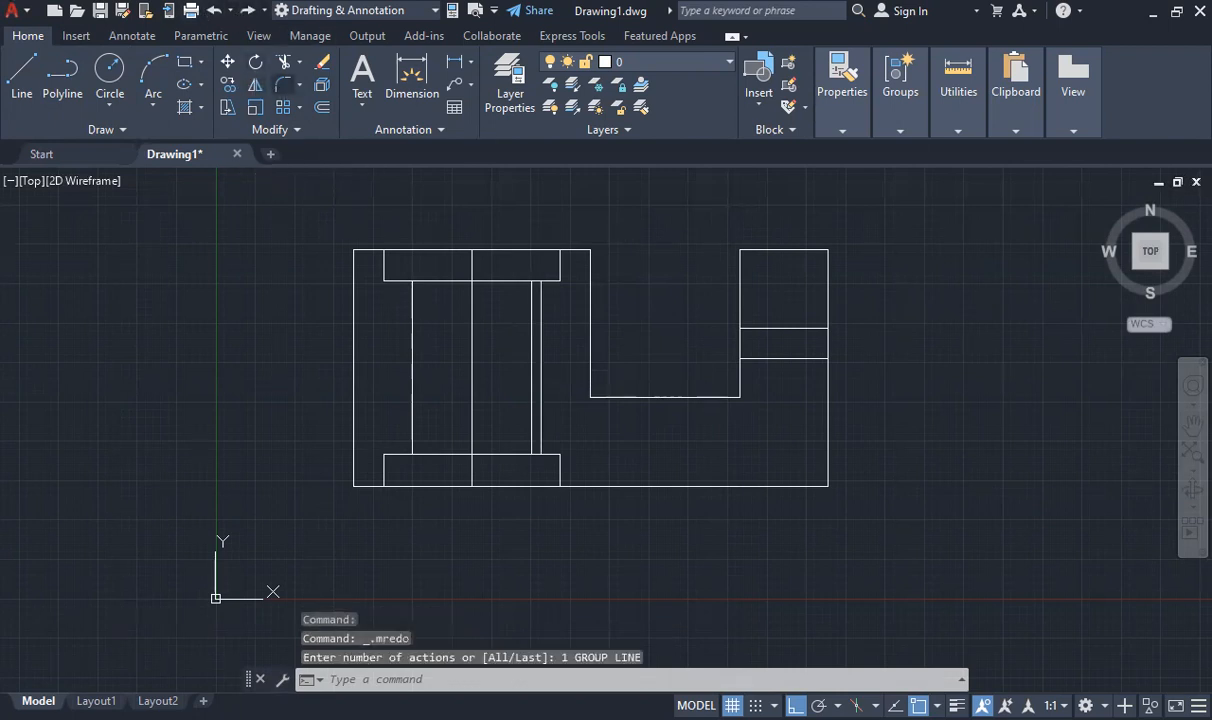
# Fillet both lower corners of the U-shaped notch with a radius of 10
pyautogui.write('f')
pyautogui.press('Return')
pyautogui.write('r')
pyautogui.press('Return')
pyautogui.write('10')
pyautogui.press('Return')
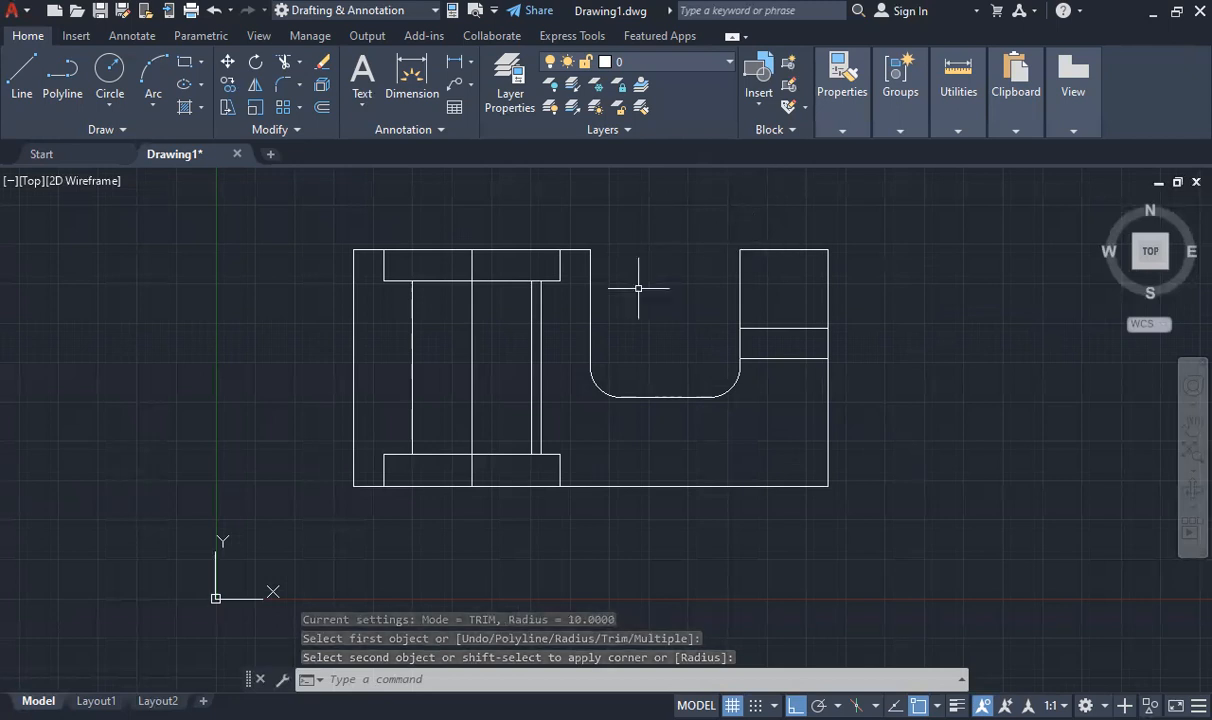
# Try stretching the left end of the notch's bottom line to the vertical centre line, and undo the stretch
pyautogui.click(635, 396)
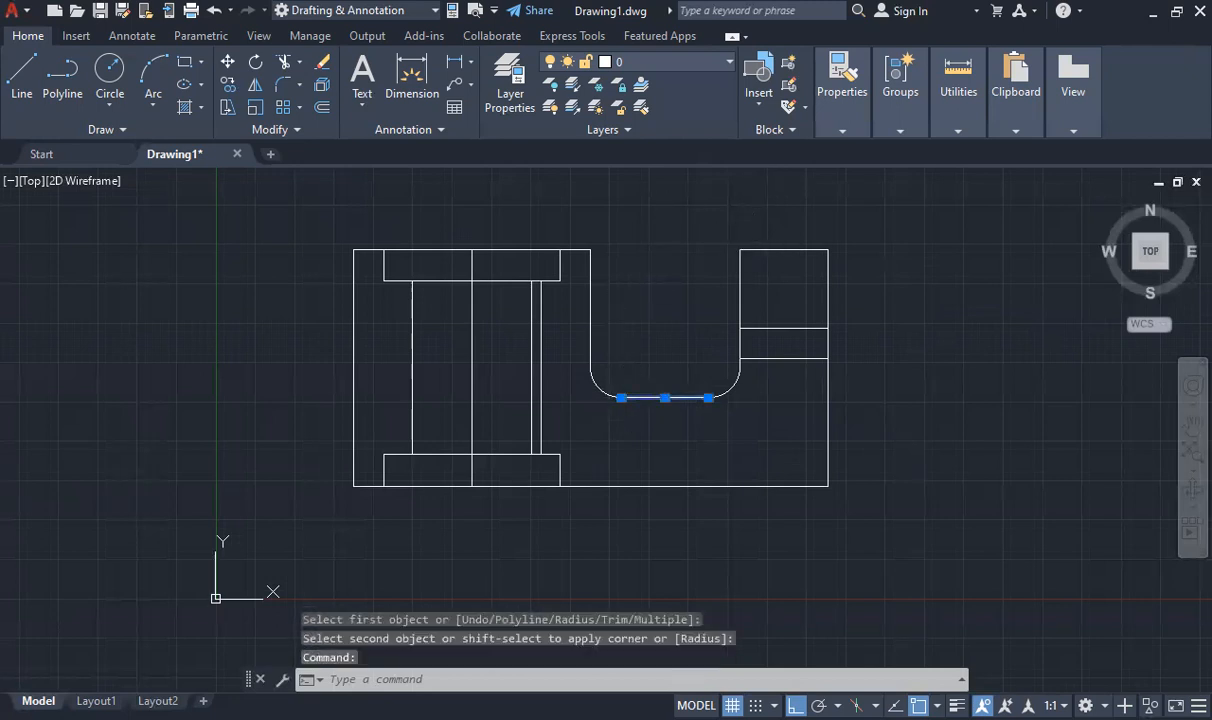
pyautogui.click(621, 398)
pyautogui.click(472, 398)
pyautogui.press('Escape')
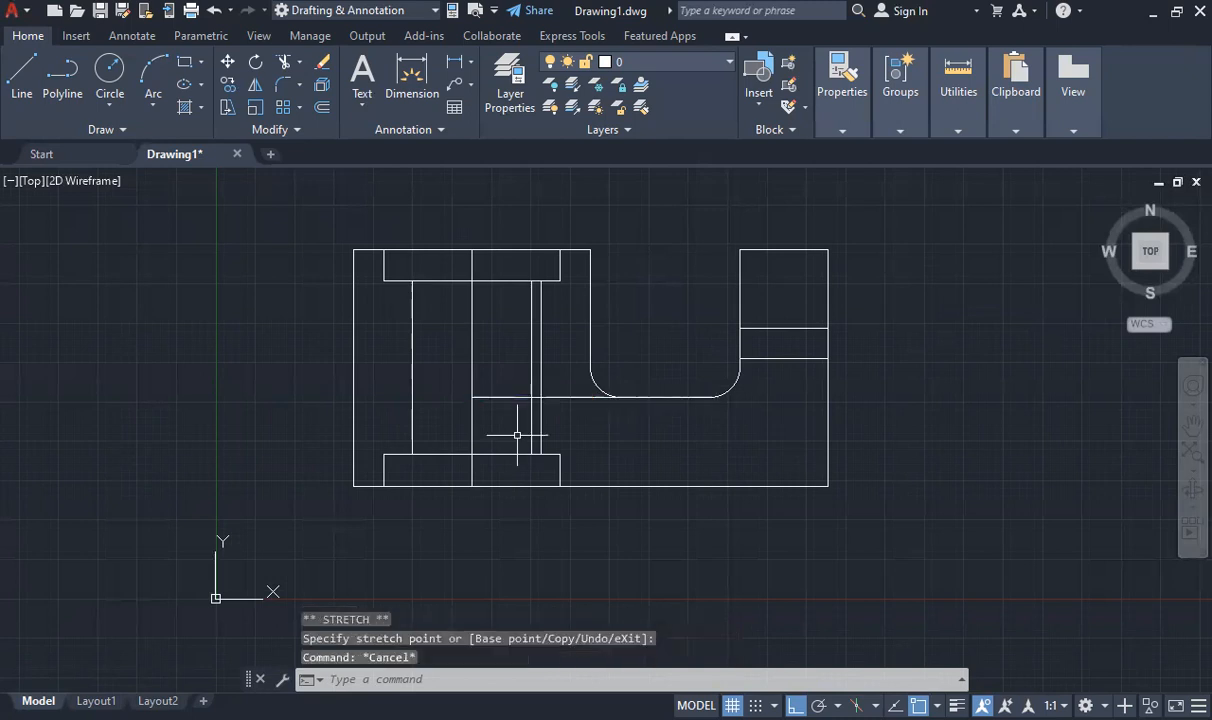
pyautogui.hotkey('ctrl', 'z')
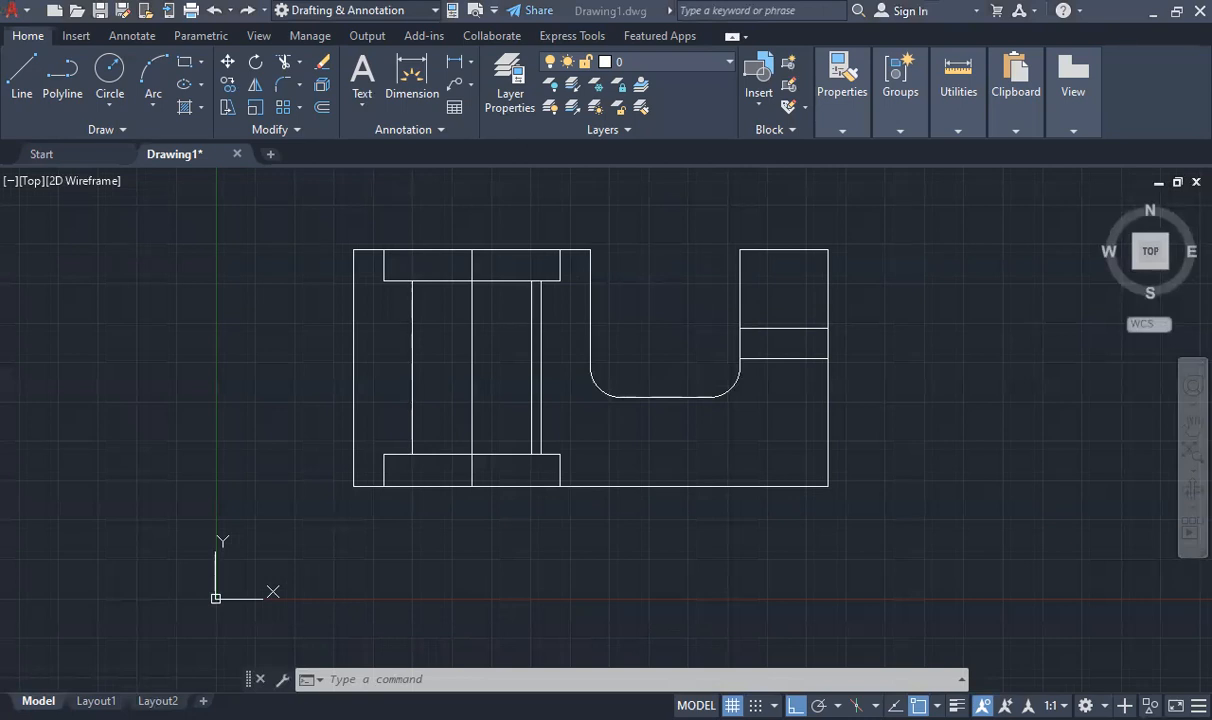
pyautogui.click(62, 70)
pyautogui.click(22, 70)
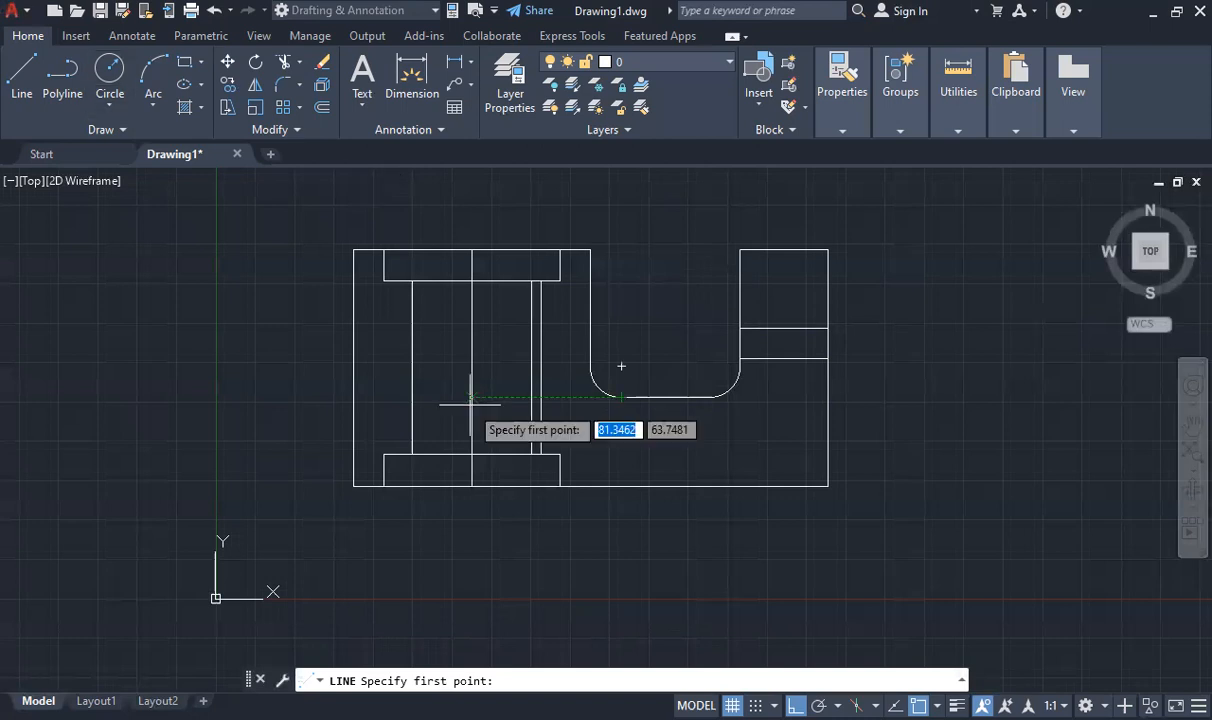
pyautogui.press('Escape')
# Try moving the notch's bottom line up near the top of the notch by its midpoint, and undo the move
pyautogui.click(663, 396)
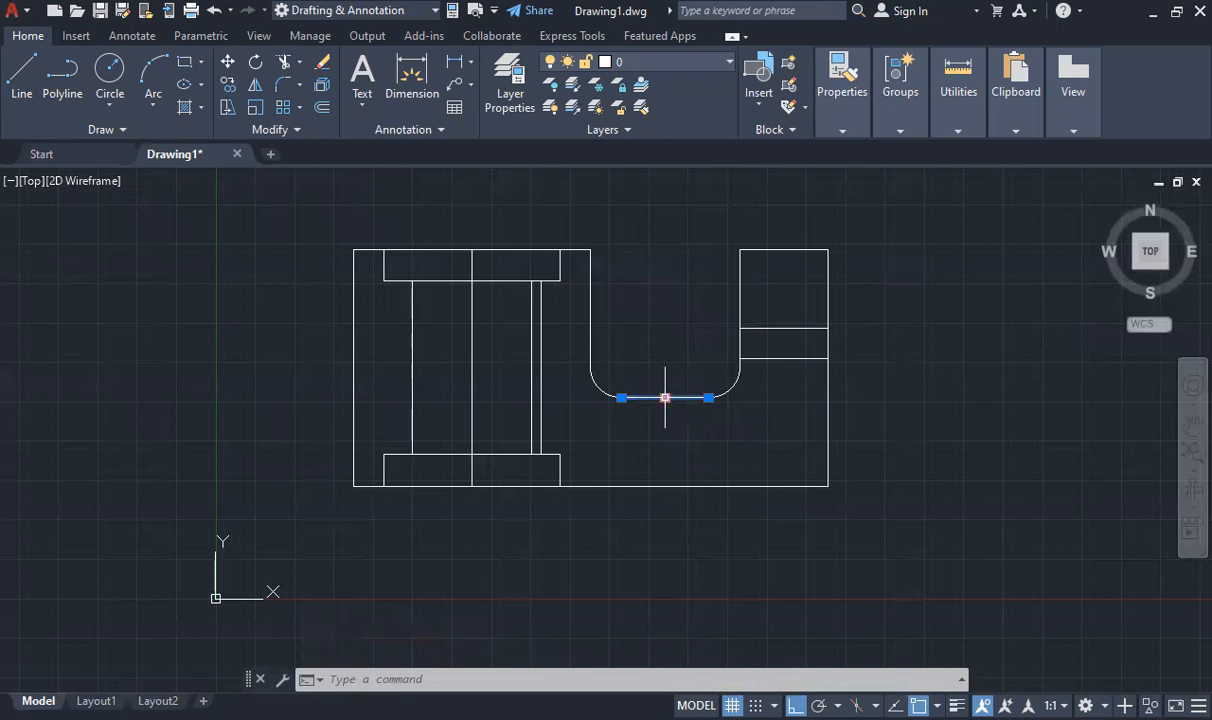
pyautogui.click(665, 398)
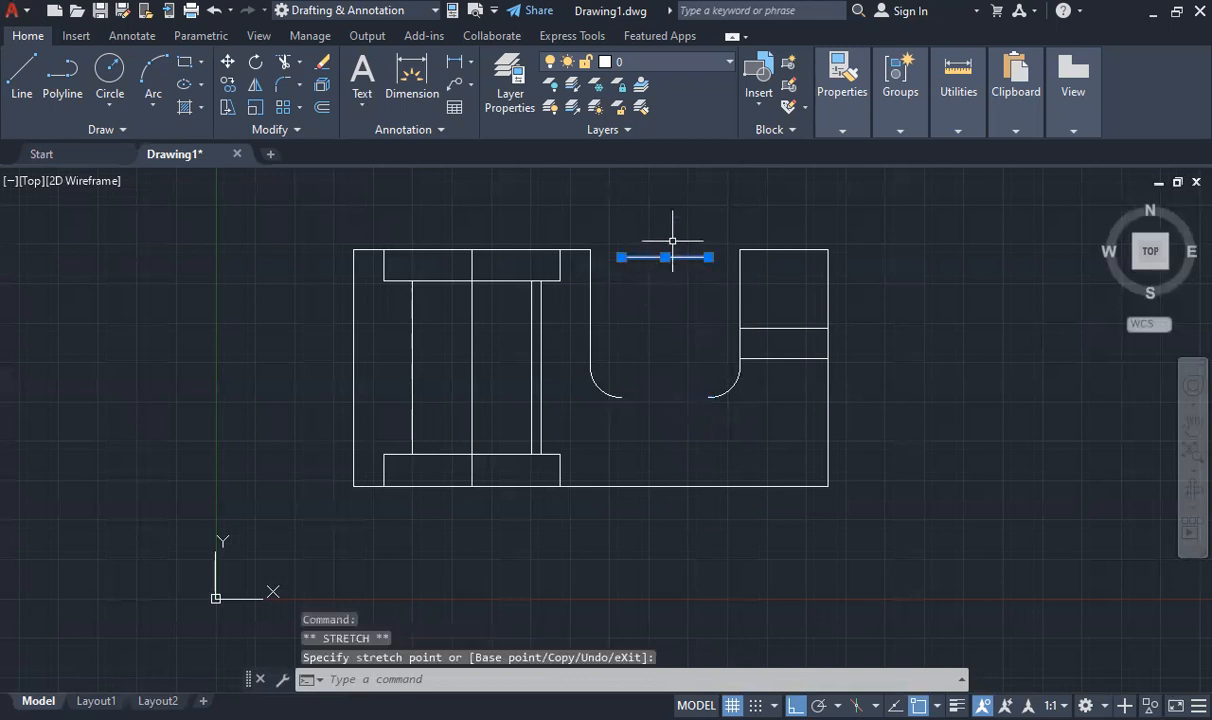
pyautogui.hotkey('ctrl', 'z')
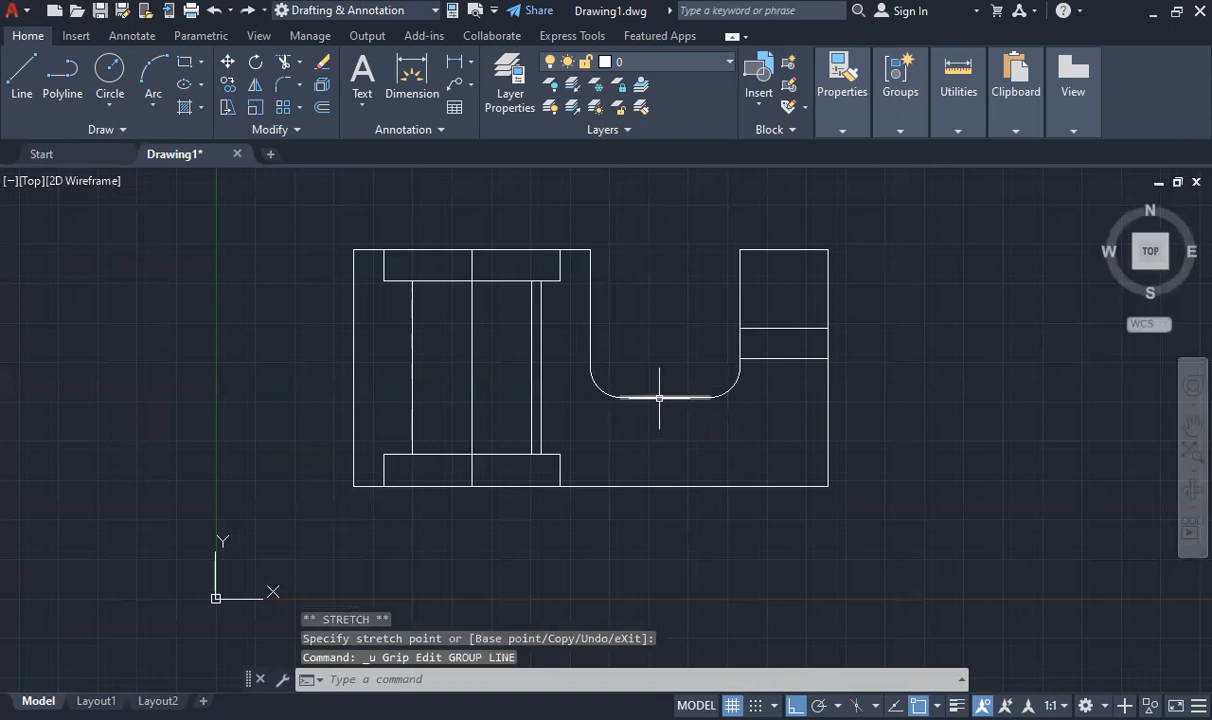
# Extend the left end of the notch's bottom line horizontally to the vertical centre line
pyautogui.click(630, 398)
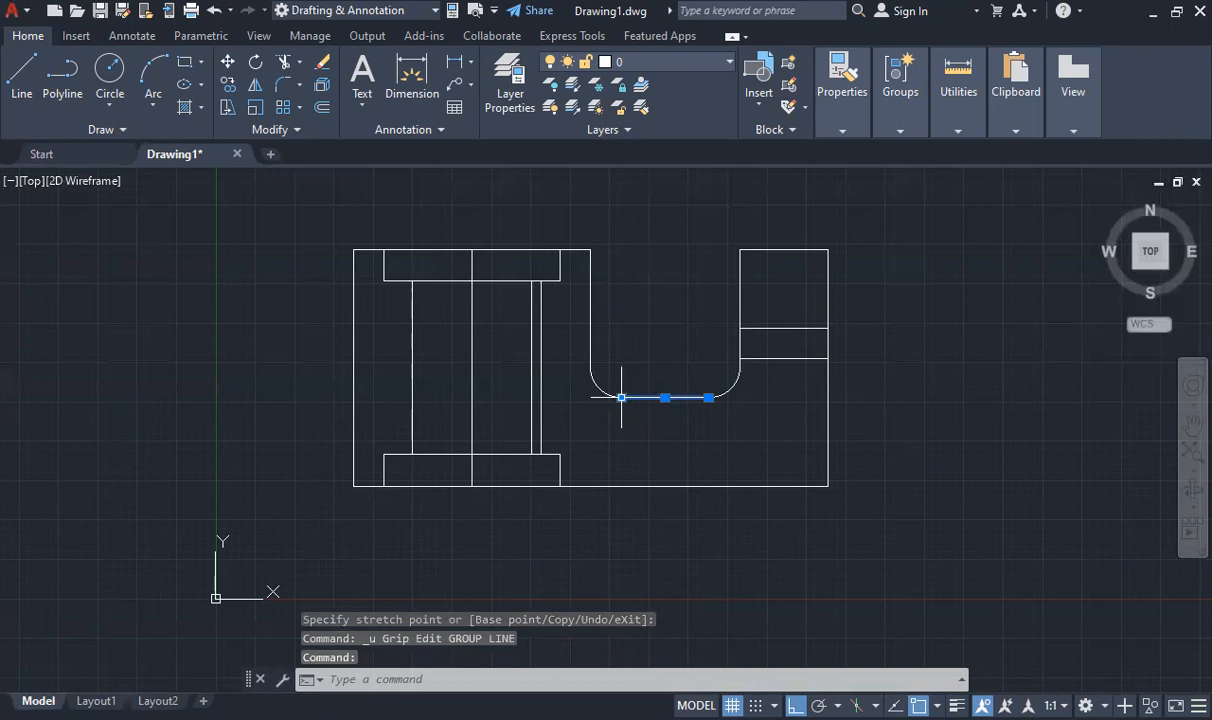
pyautogui.click(621, 398)
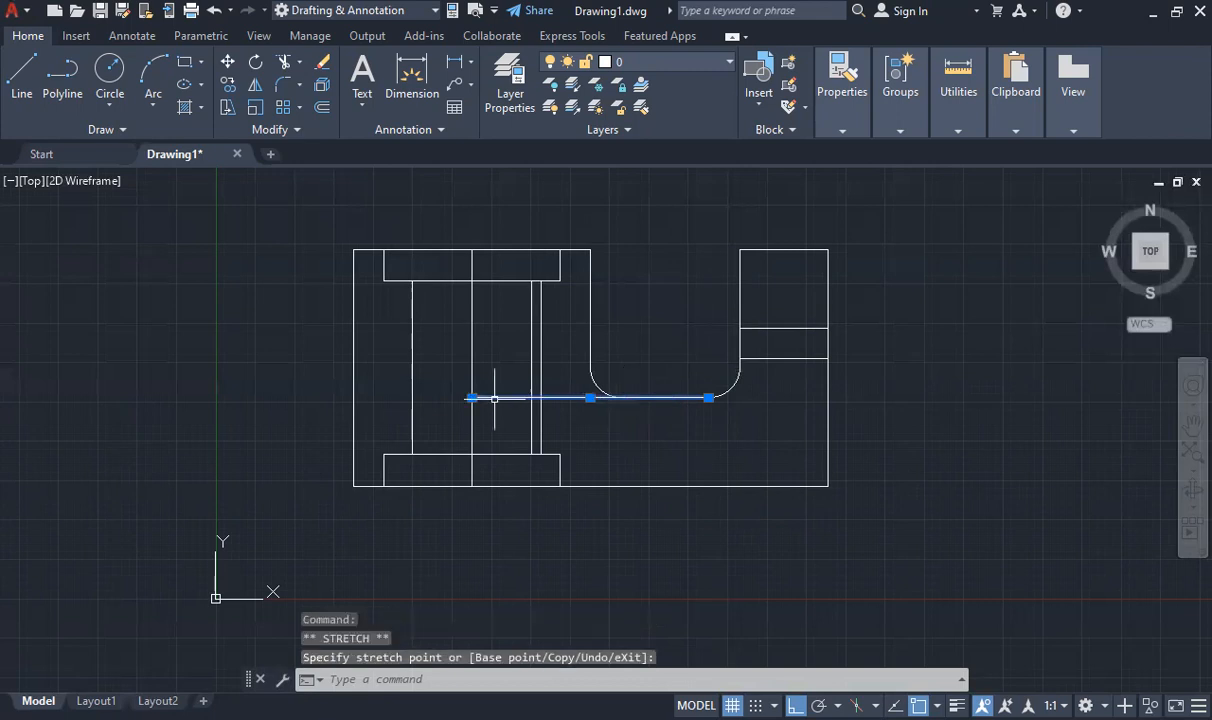
pyautogui.press('Escape')
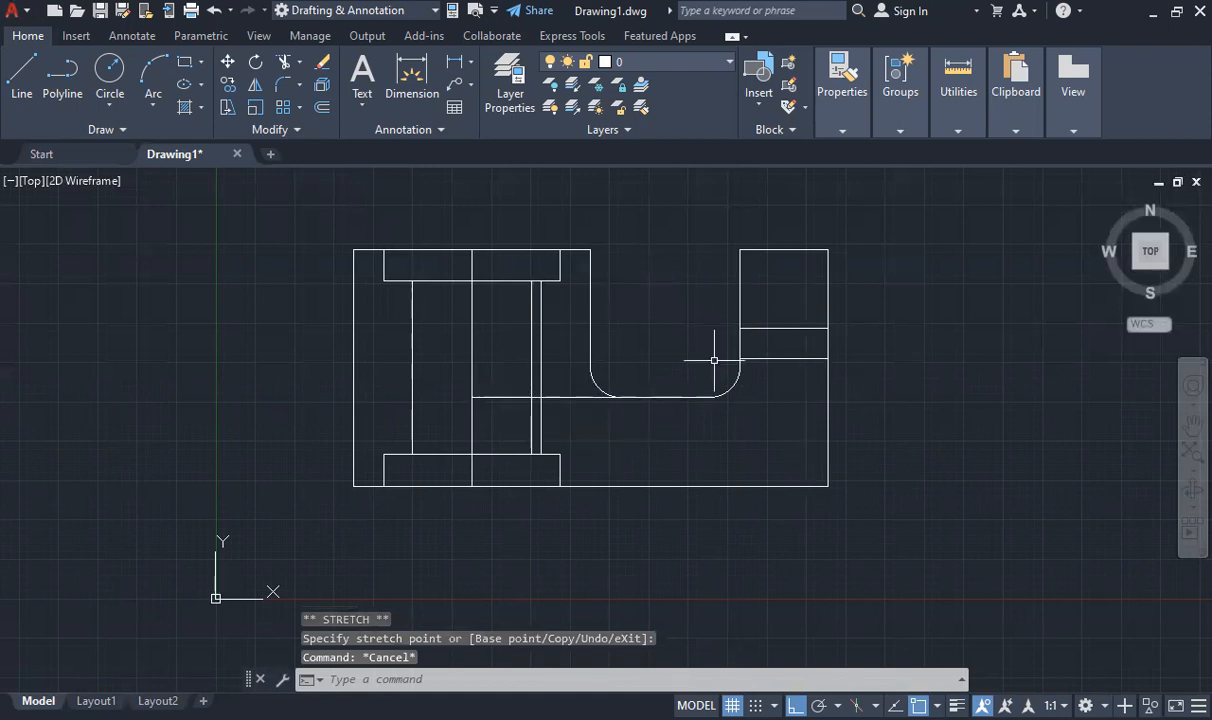
# Extend the vertical centre line by 5 units beyond both its upper and lower ends
pyautogui.click(473, 288)
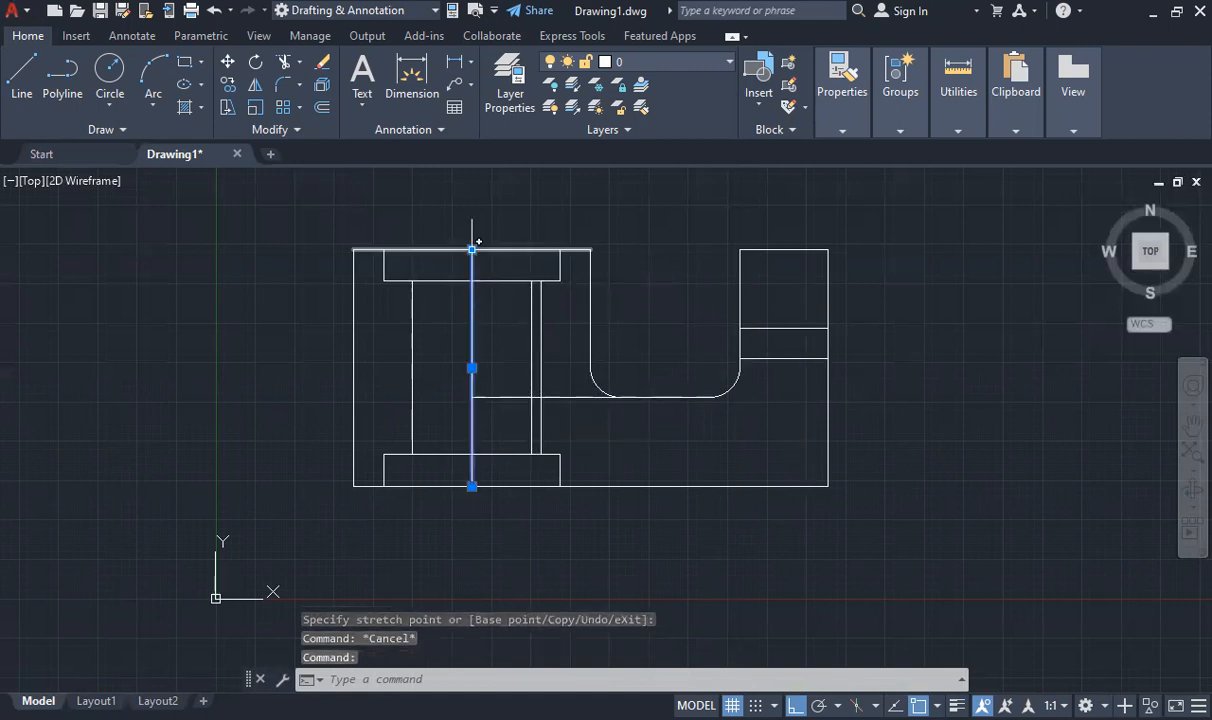
pyautogui.click(472, 249)
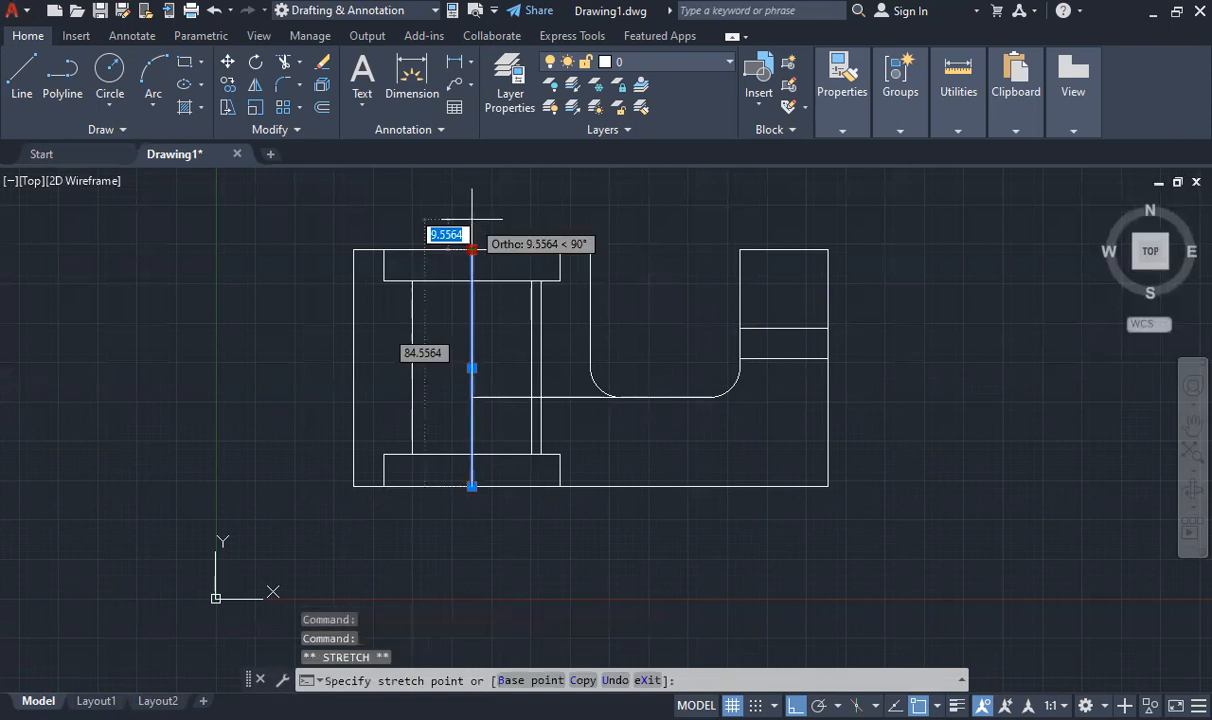
pyautogui.write('5')
pyautogui.press('Return')
pyautogui.click(472, 486)
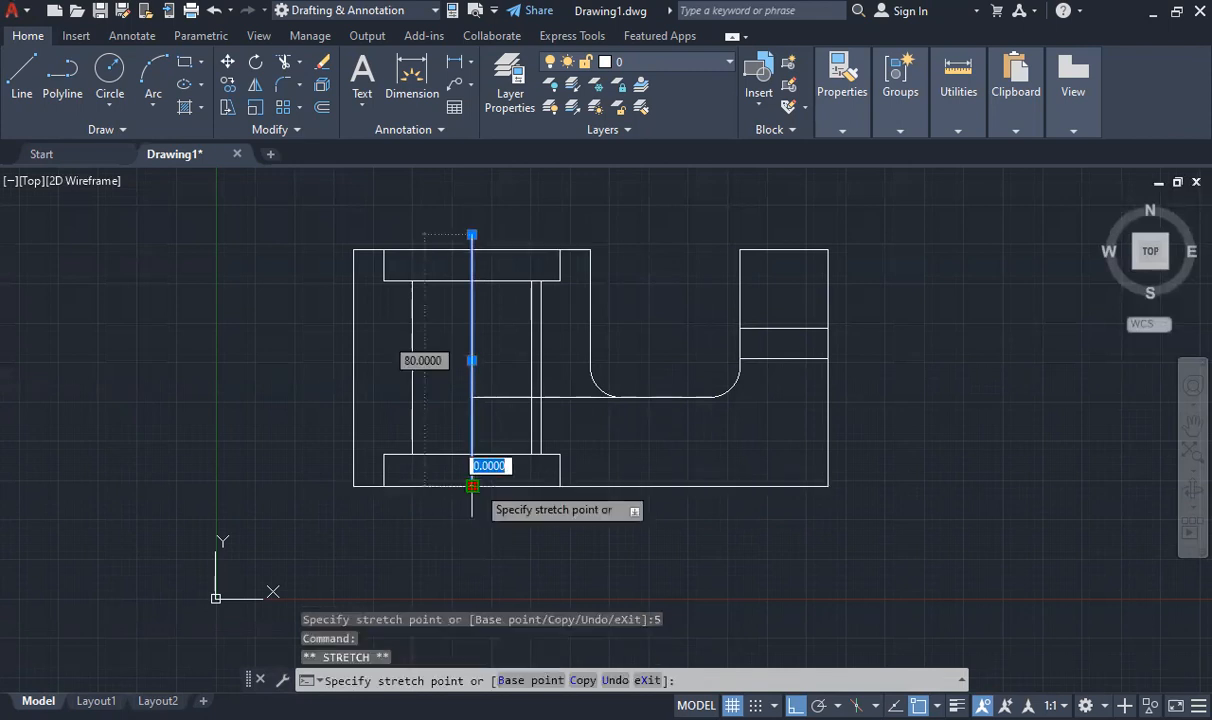
pyautogui.write('5')
pyautogui.press('Return')
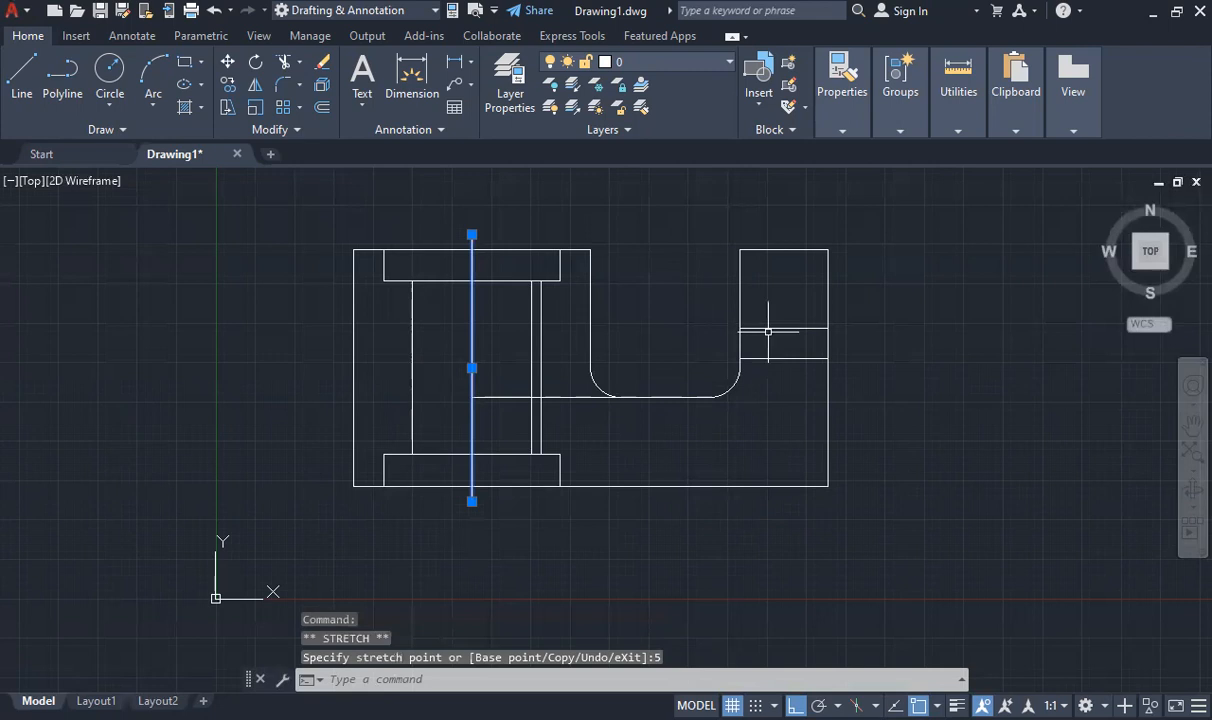
# Extend the upper horizontal line in the block beside the notch by 5 units beyond both of its ends
pyautogui.click(768, 328)
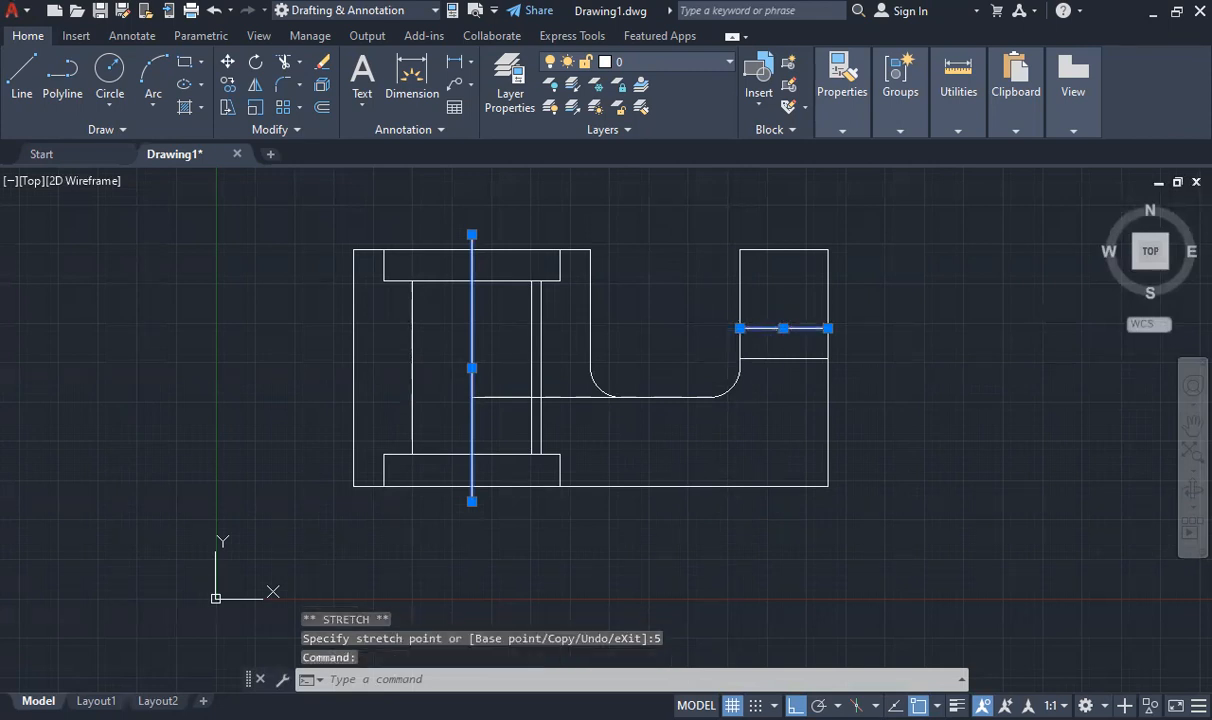
pyautogui.click(828, 328)
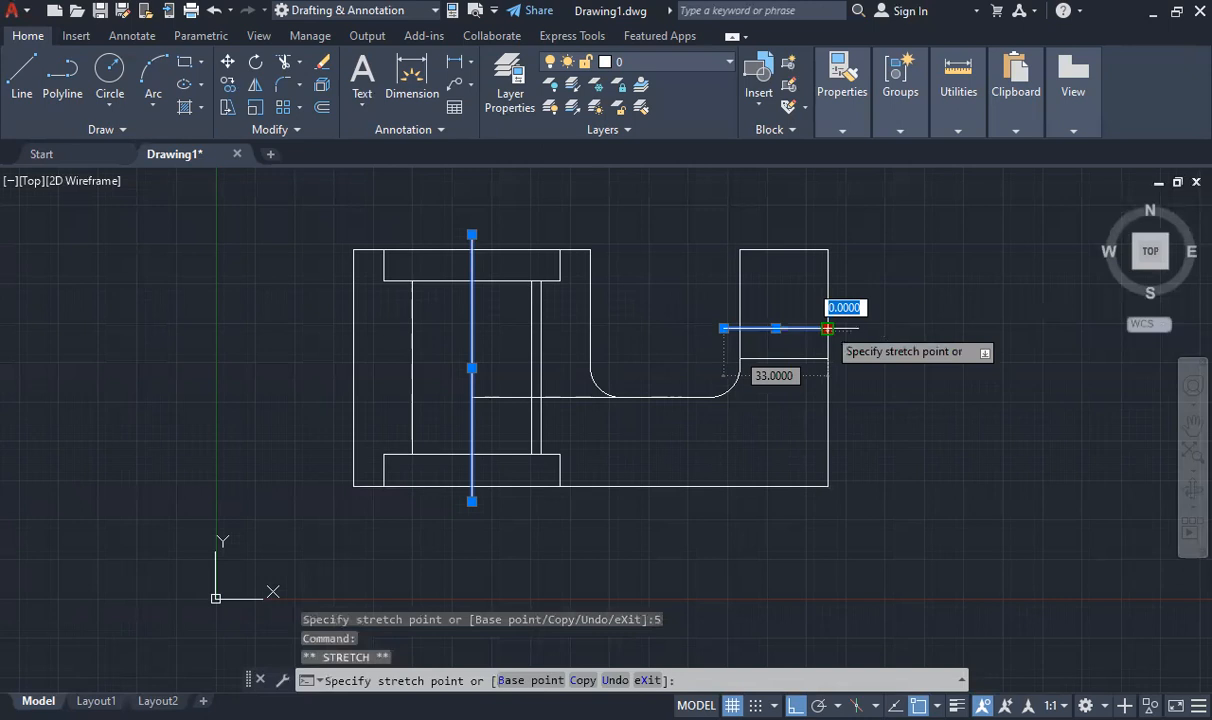
pyautogui.press('Escape')
pyautogui.press('Escape')
pyautogui.scroll(-2, 518, 482)
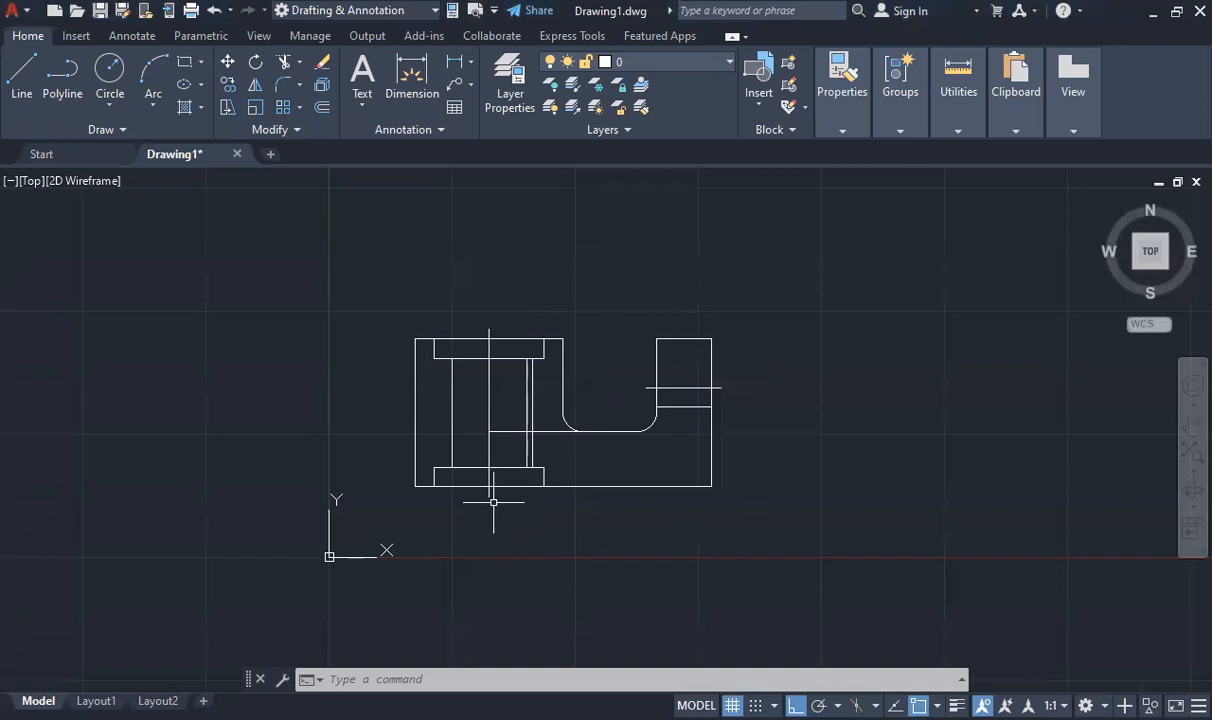
# Try drawing a vertical line down from the centre line's lower end with a circle centred on its end, and erase both
pyautogui.click(24, 80)
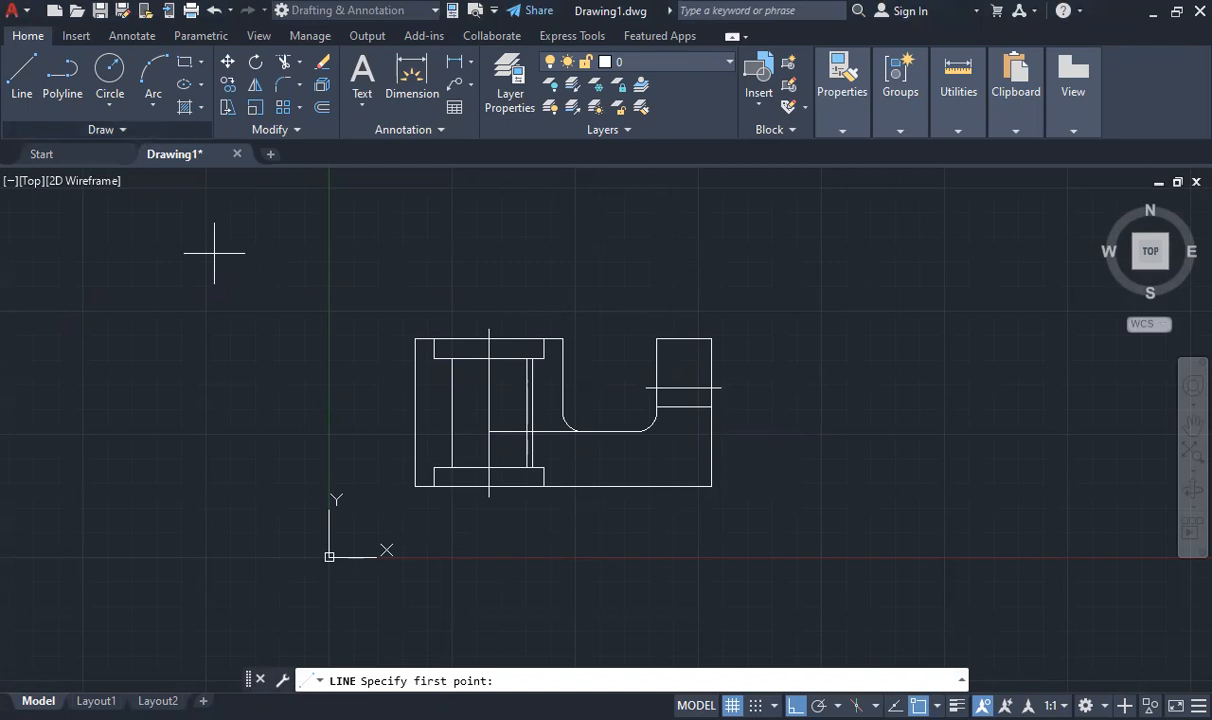
pyautogui.press('Escape')
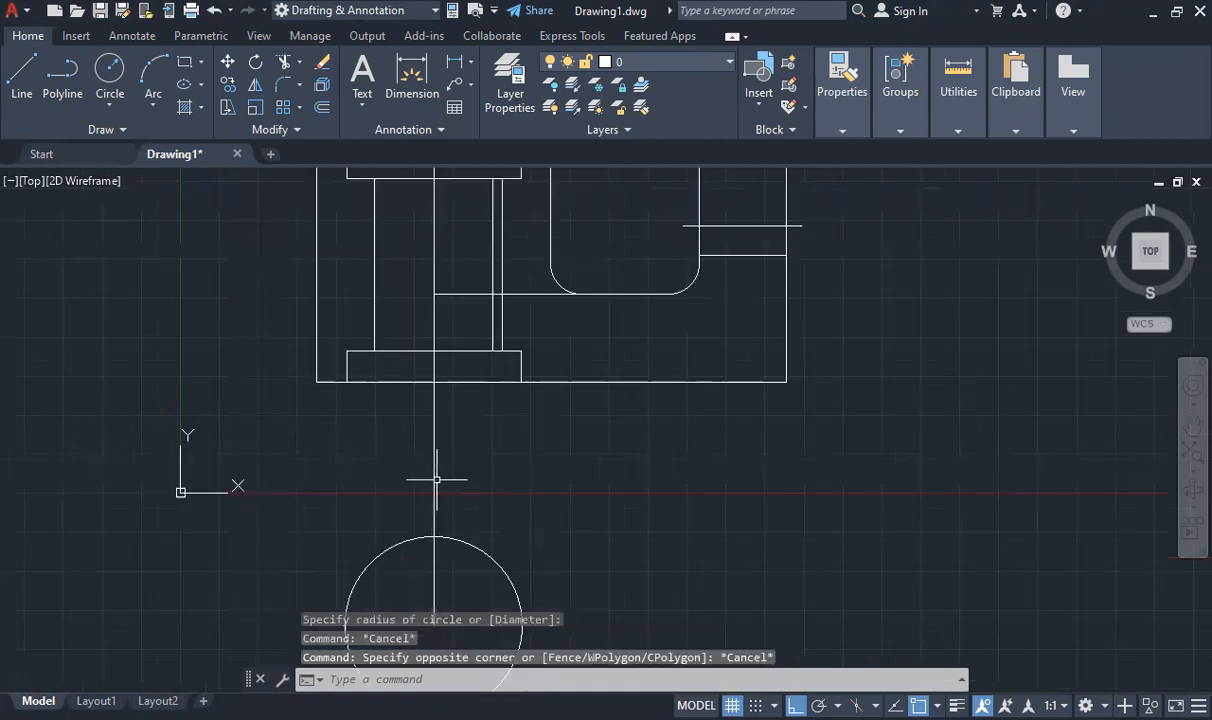
pyautogui.click(437, 480)
pyautogui.click(435, 478)
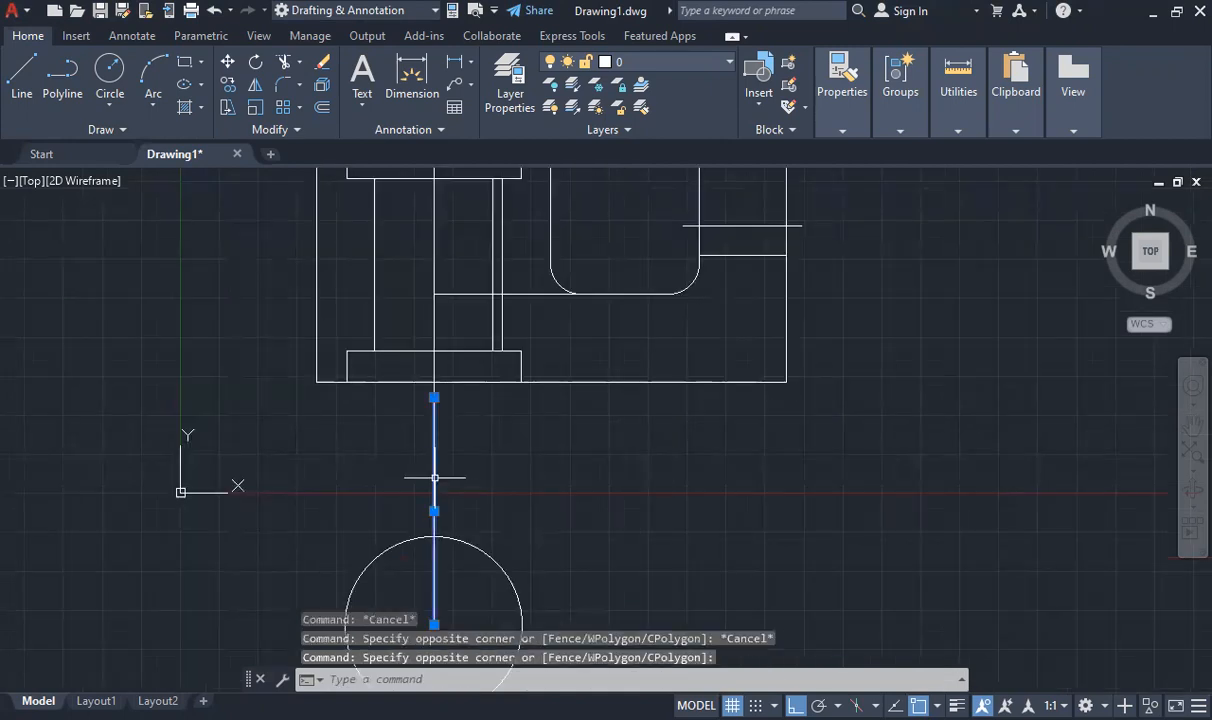
pyautogui.press('Delete')
pyautogui.click(486, 549)
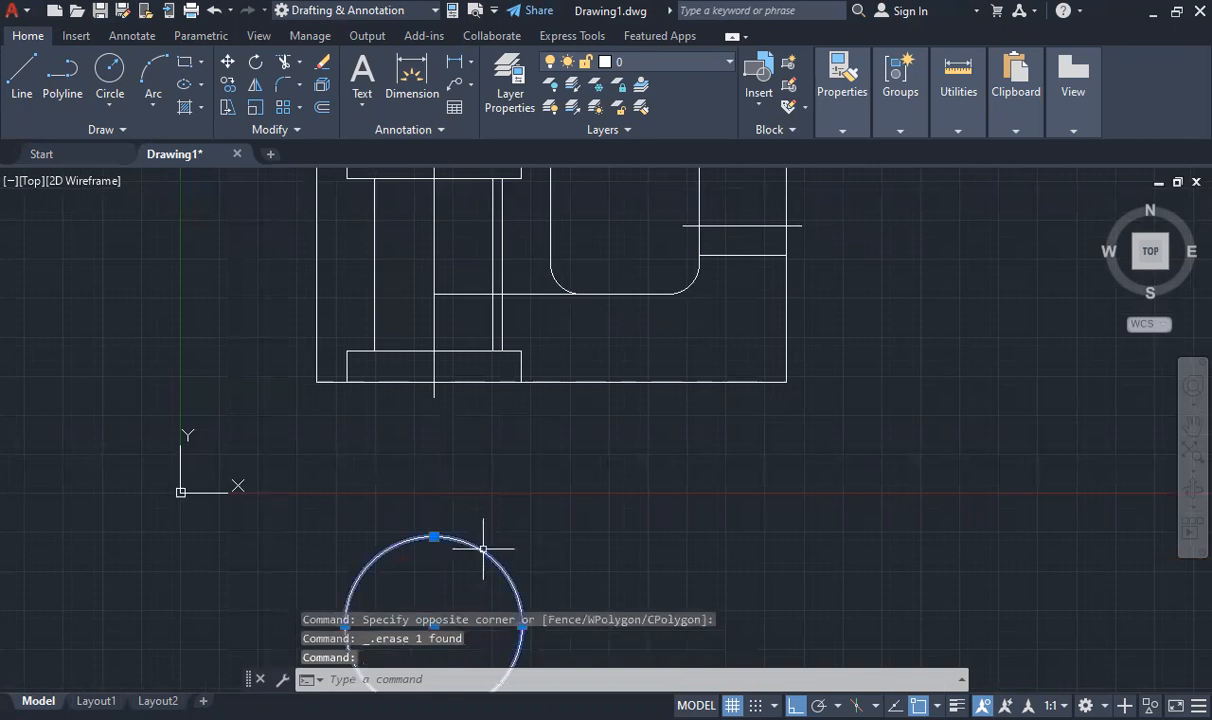
pyautogui.press('Escape')
pyautogui.click(491, 554)
pyautogui.press('Delete')
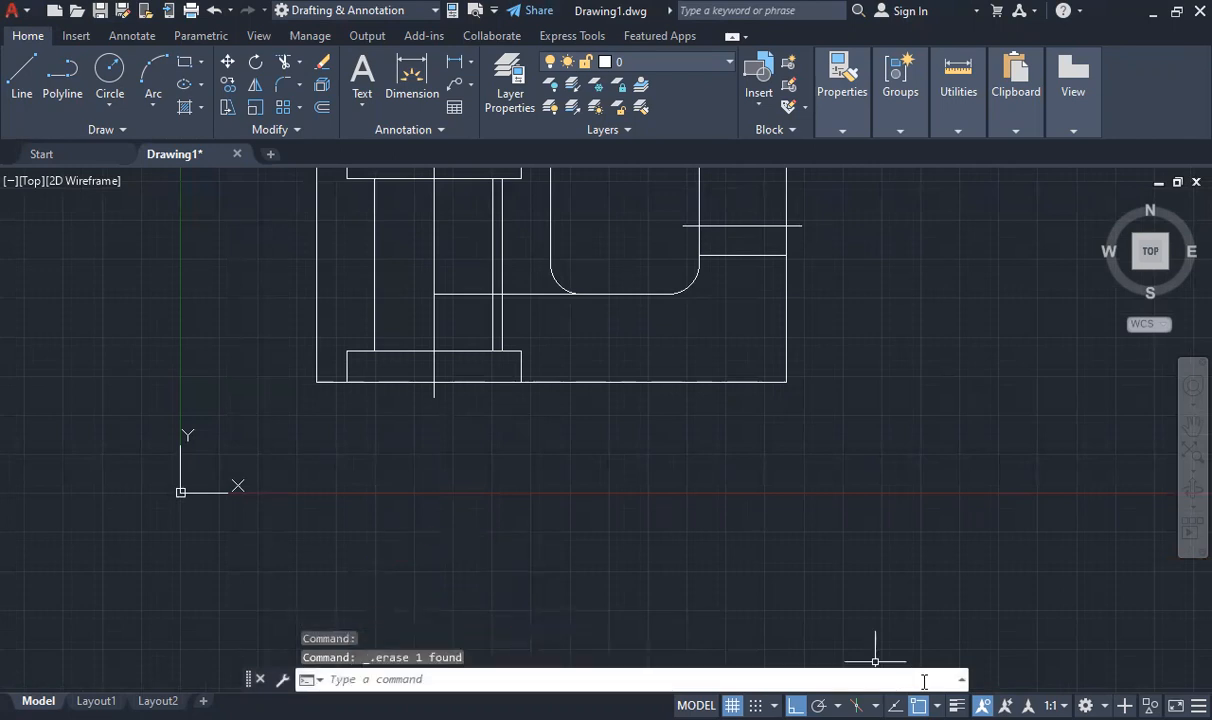
pyautogui.click(937, 705)
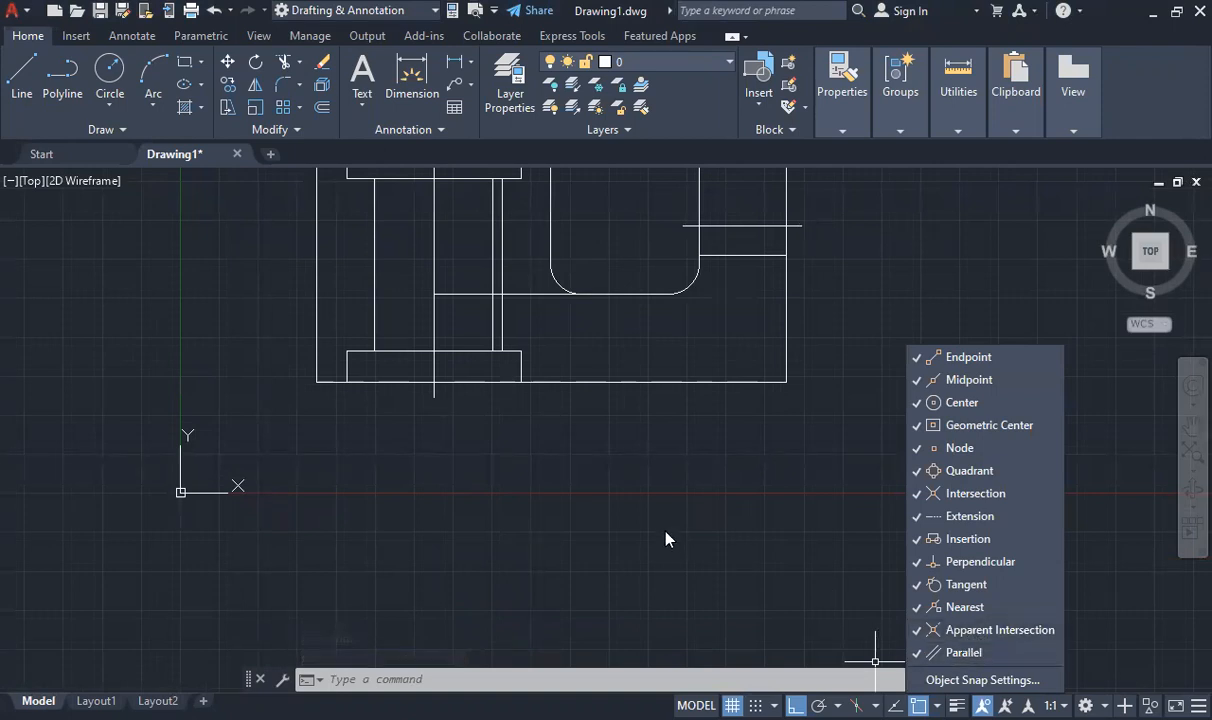
pyautogui.press('Escape')
pyautogui.press('Escape')
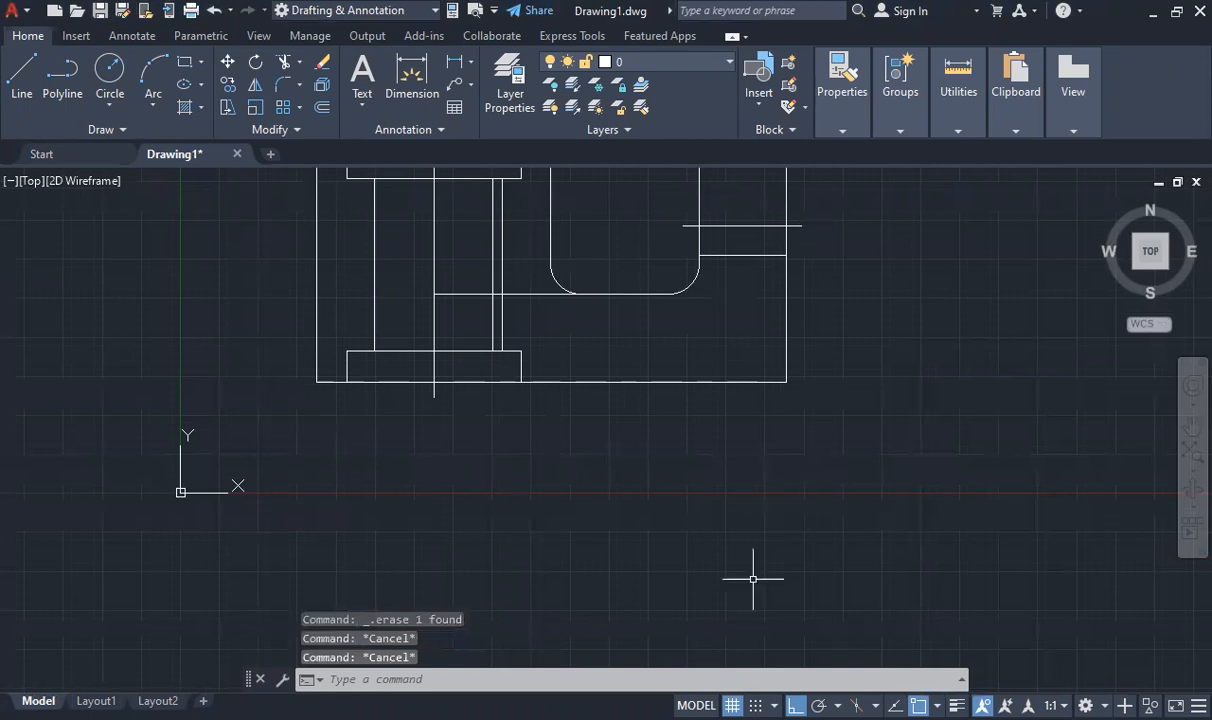
# Try a 38-diameter circle centred about 46 units below the centre line's lower end, and erase it
pyautogui.click(109, 104)
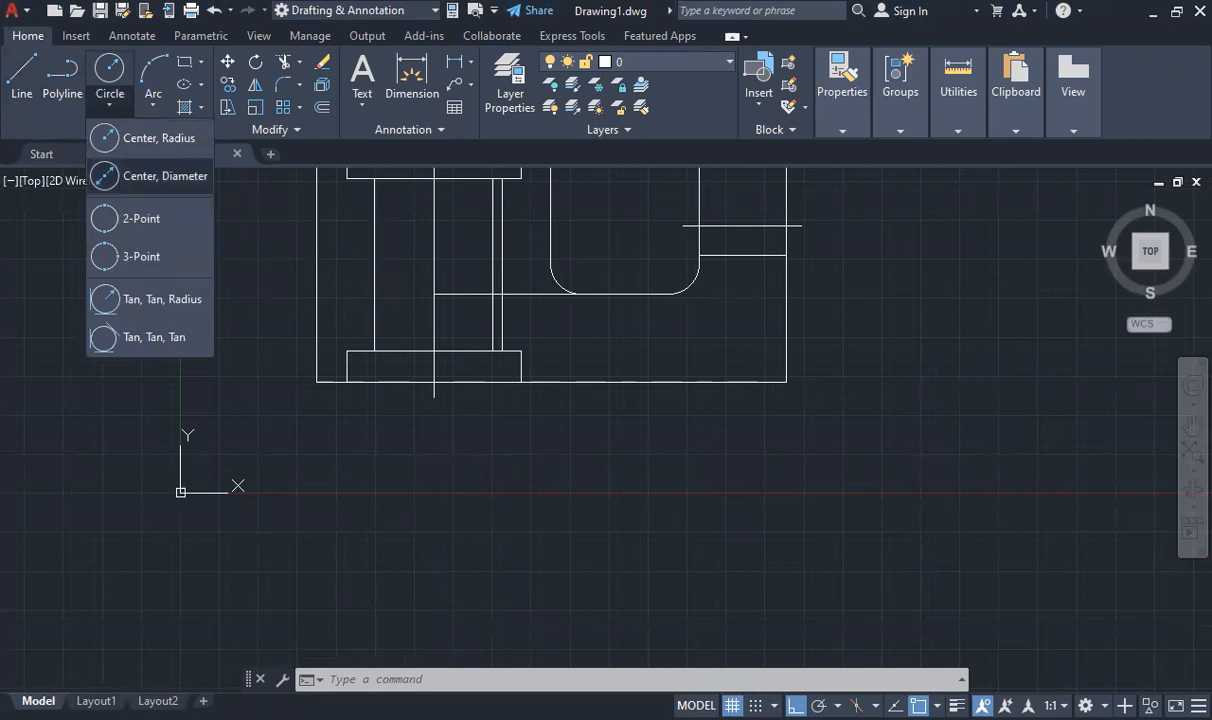
pyautogui.click(150, 176)
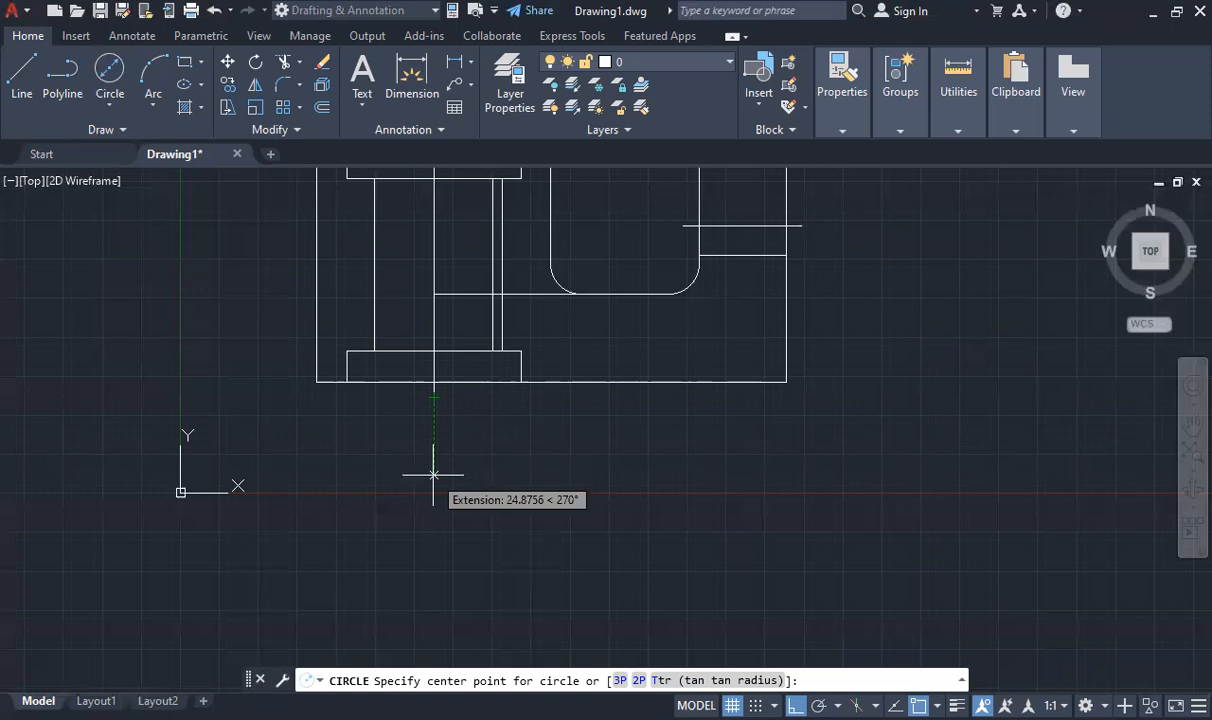
pyautogui.click(433, 540)
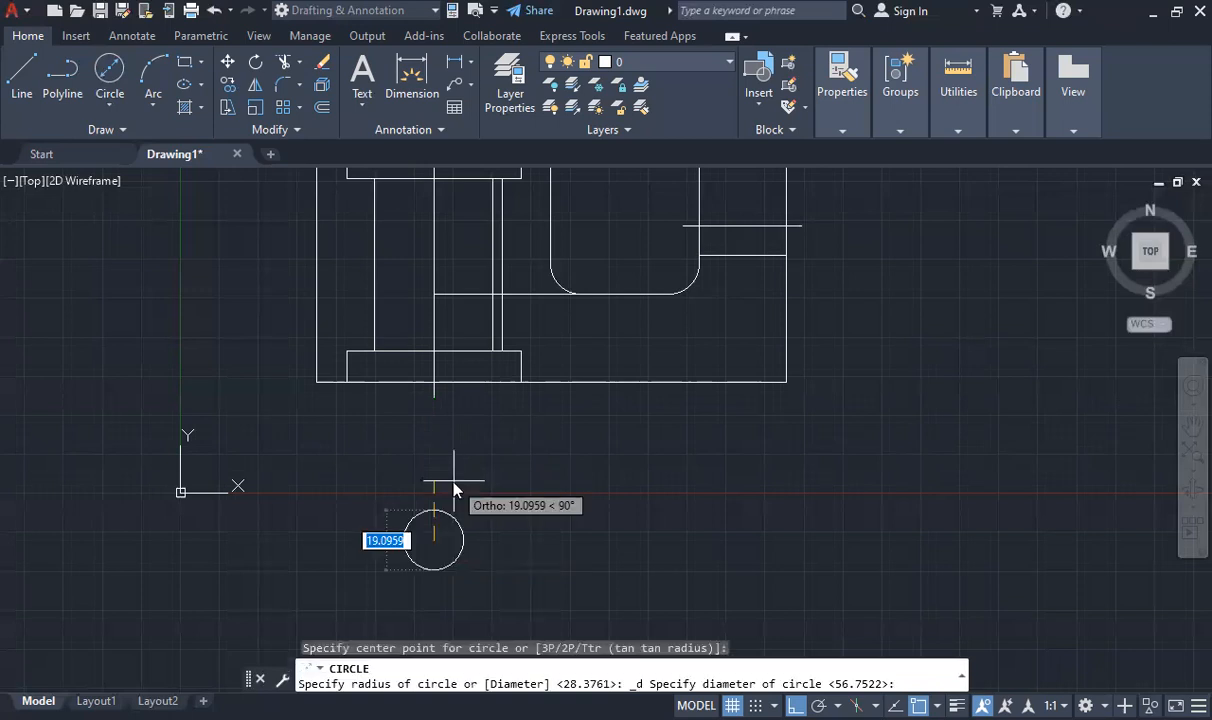
pyautogui.write('38')
pyautogui.press('Return')
pyautogui.press('Escape')
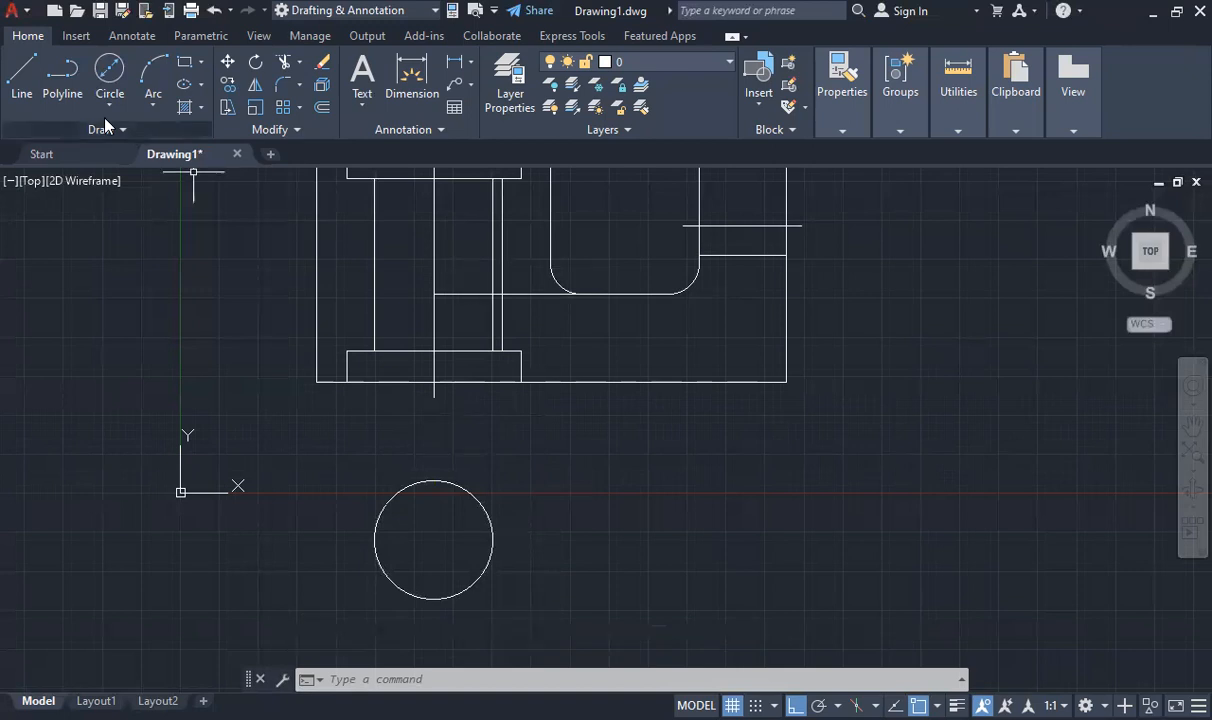
pyautogui.click(462, 489)
pyautogui.press('Delete')
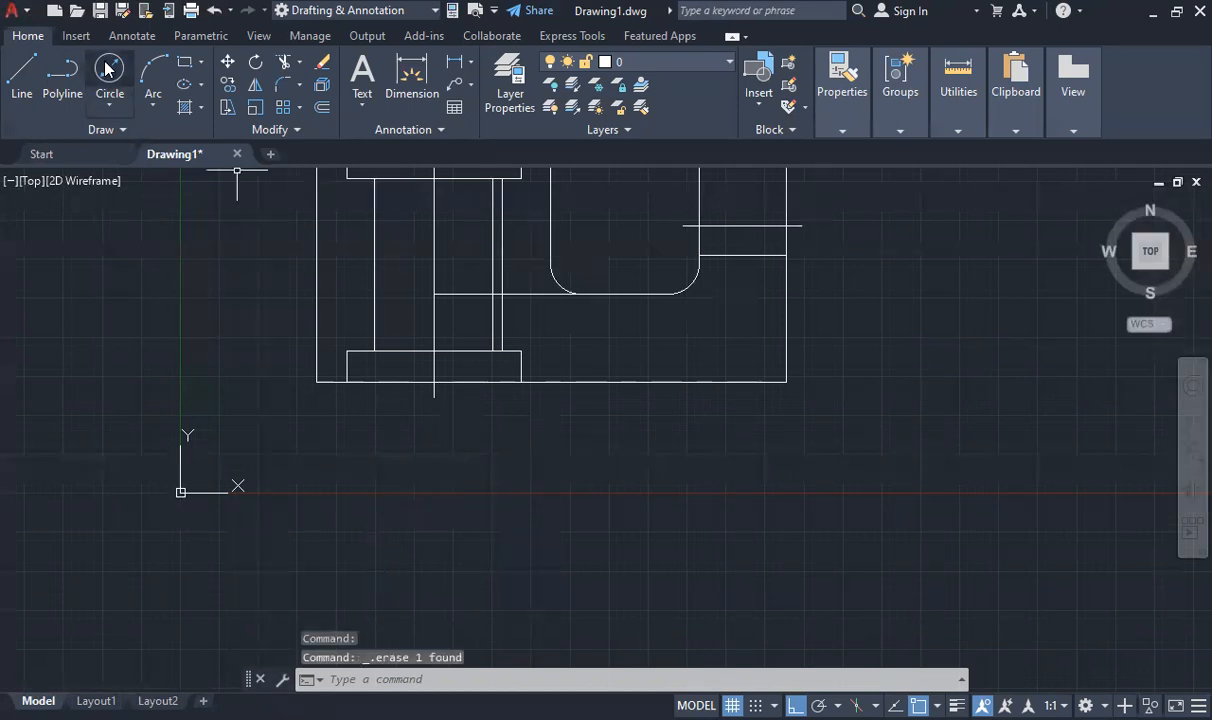
# Draw a circle of diameter 38 centred about 44 units directly below the centre line's lower end
pyautogui.click(112, 102)
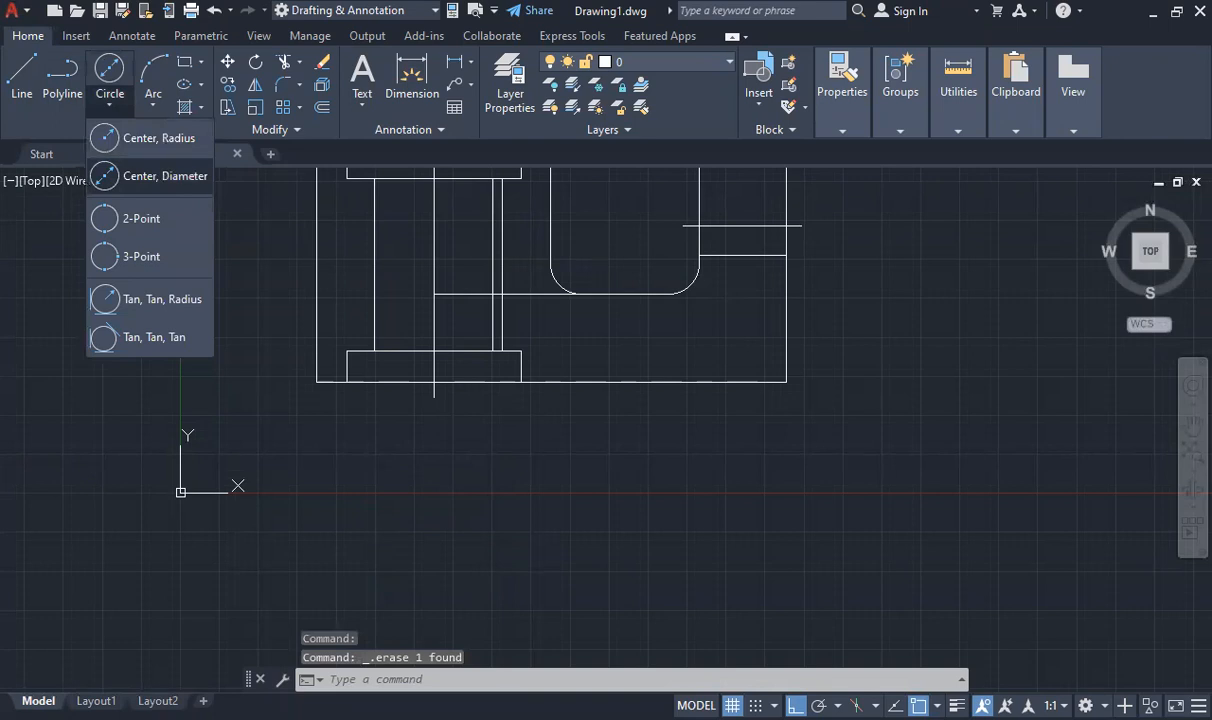
pyautogui.click(160, 176)
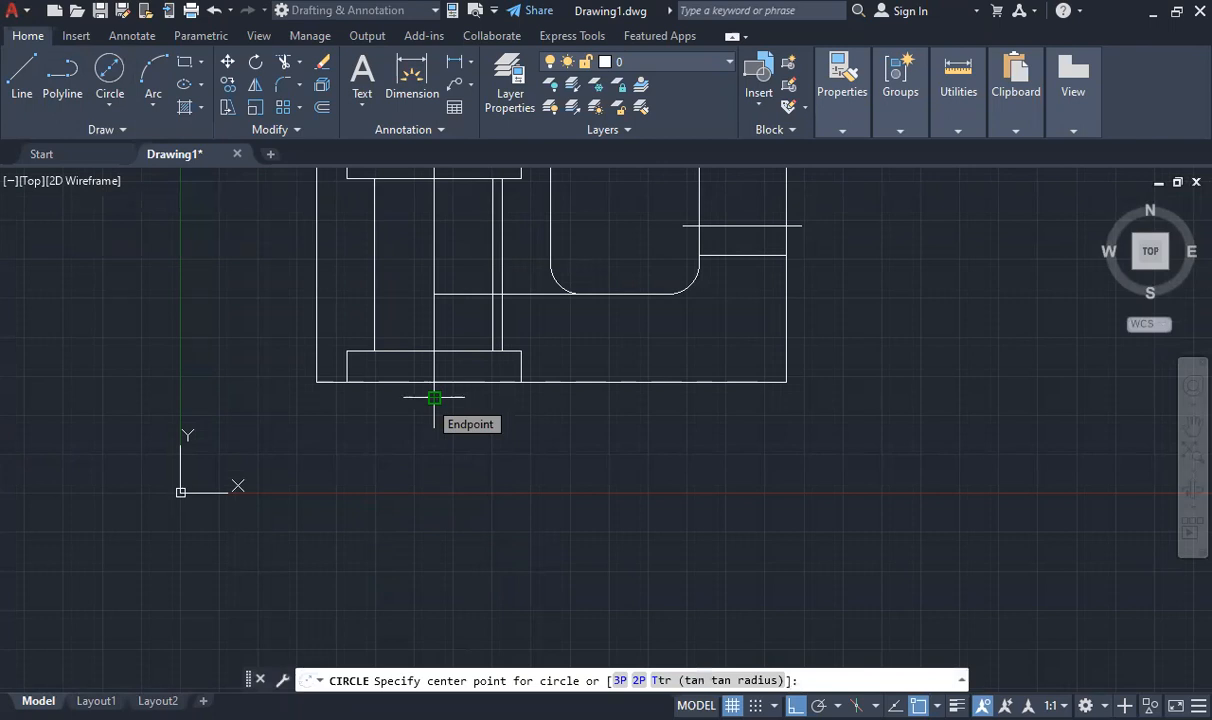
pyautogui.click(433, 534)
pyautogui.press('Return')
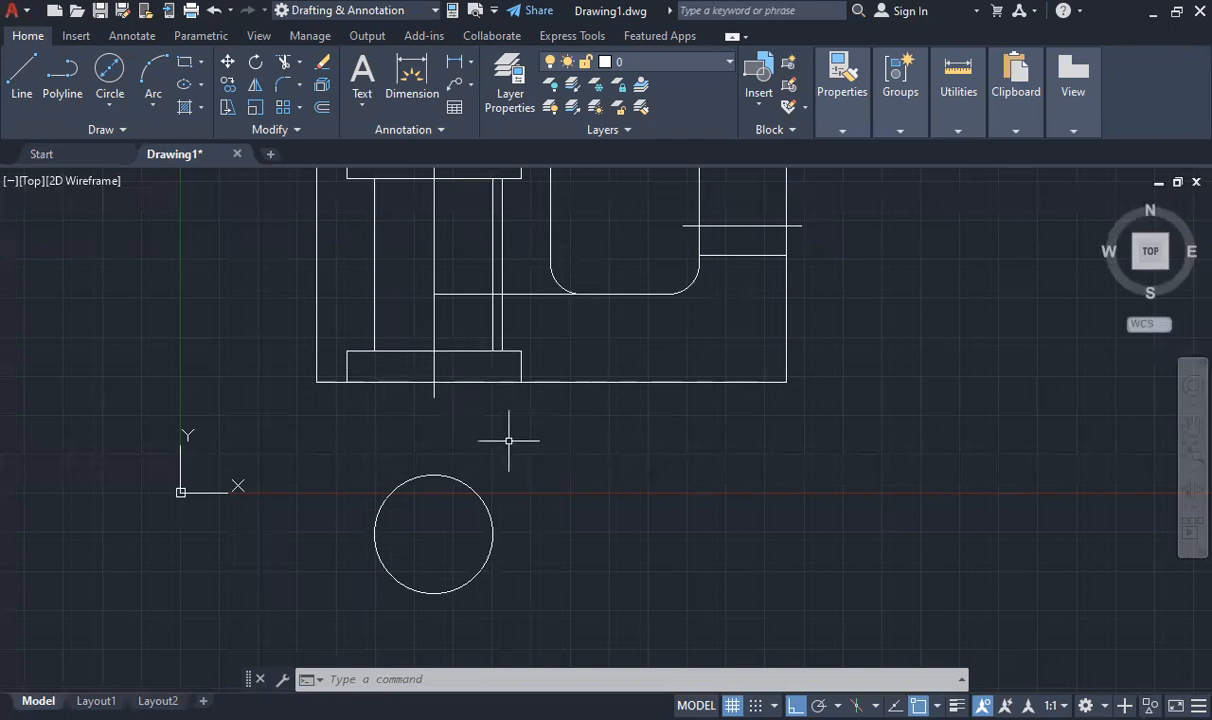
# Draw a circle of diameter 56 concentric with the 38-diameter circle
pyautogui.click(110, 70)
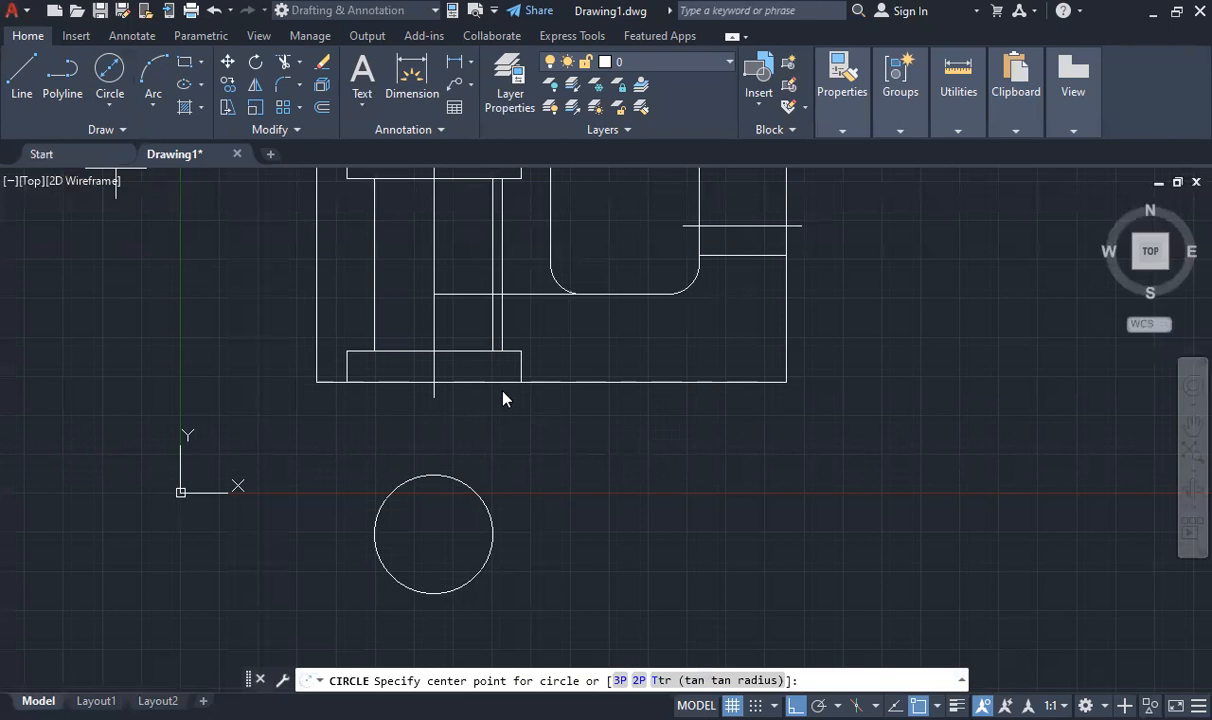
pyautogui.click(433, 534)
pyautogui.write('d')
pyautogui.press('Return')
pyautogui.write('56')
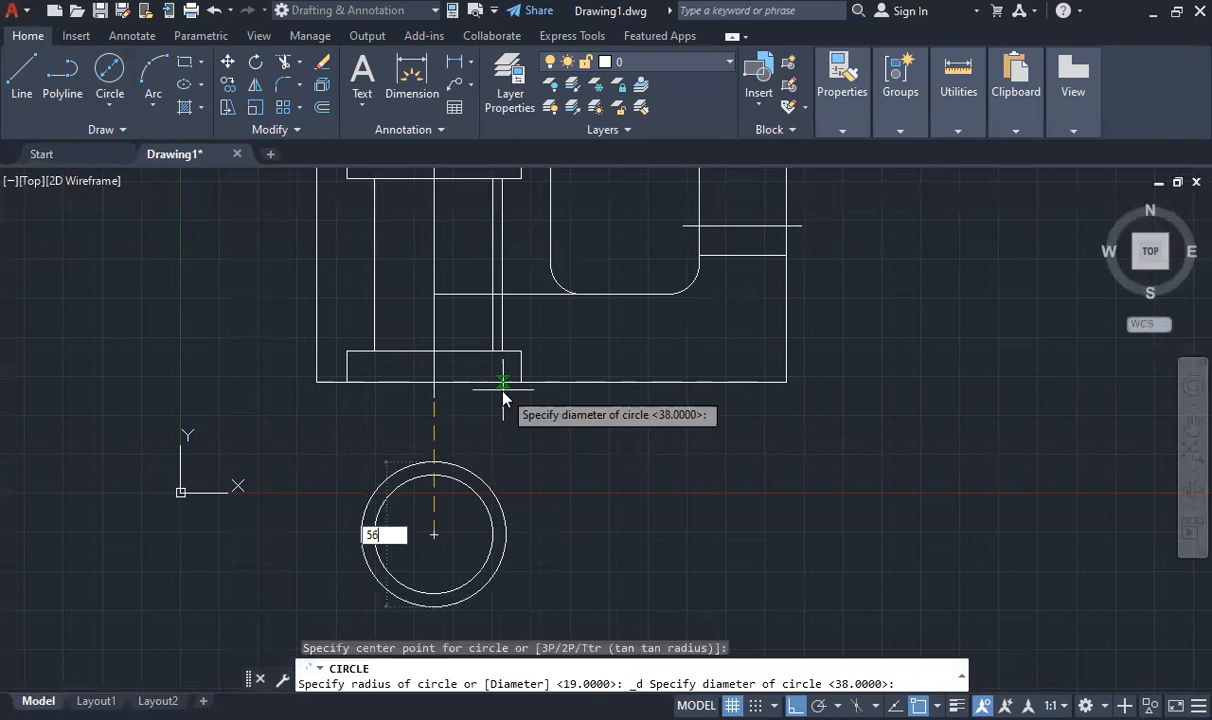
pyautogui.press('Return')
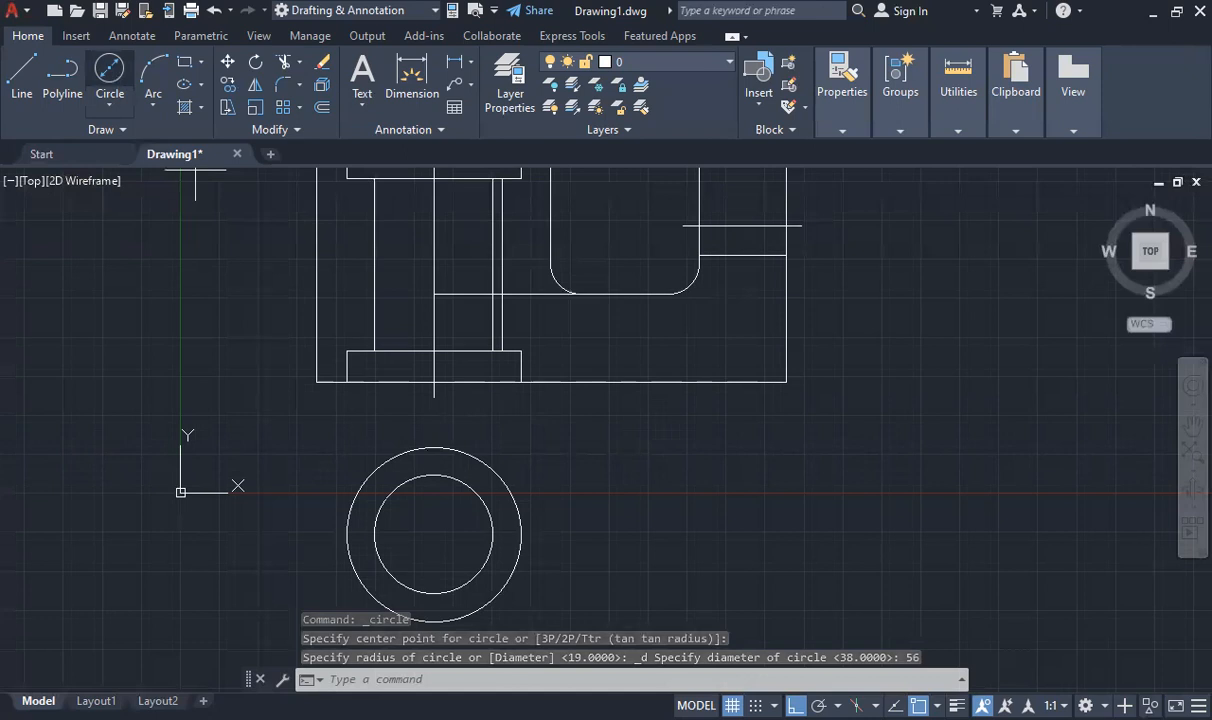
# Add a concentric outer circle of diameter 75 around the two existing circles
pyautogui.click(110, 70)
pyautogui.click(433, 534)
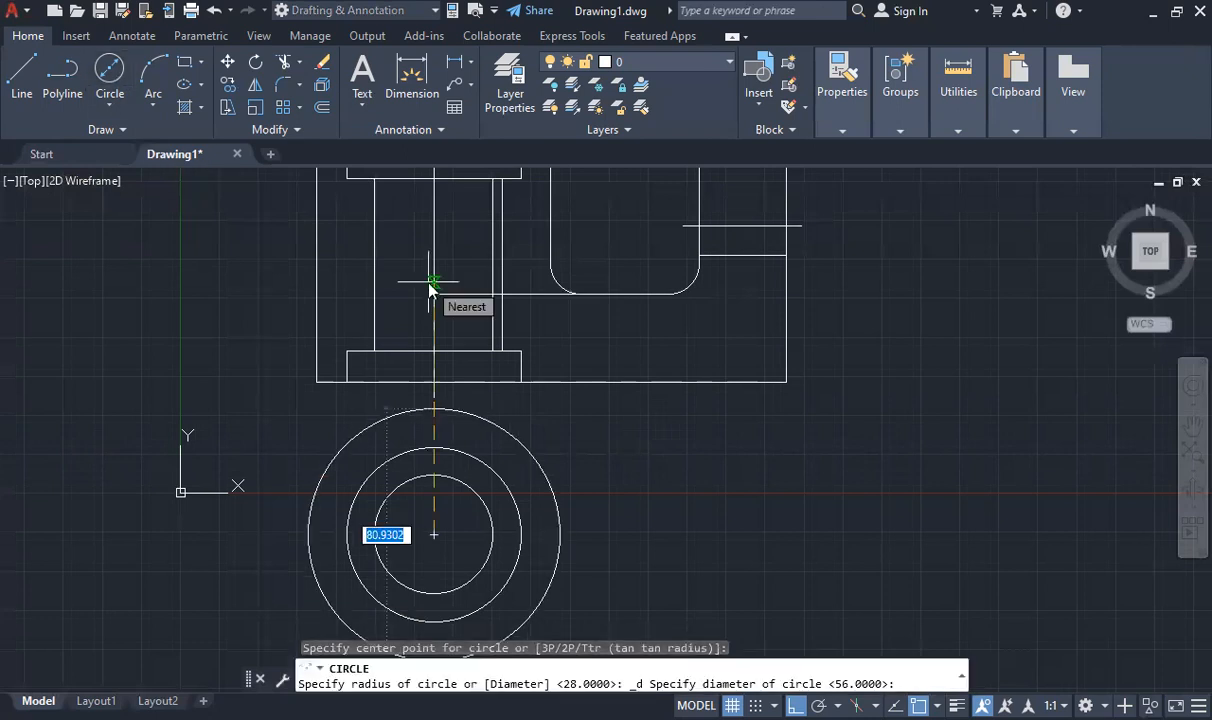
pyautogui.write('75')
pyautogui.press('Return')
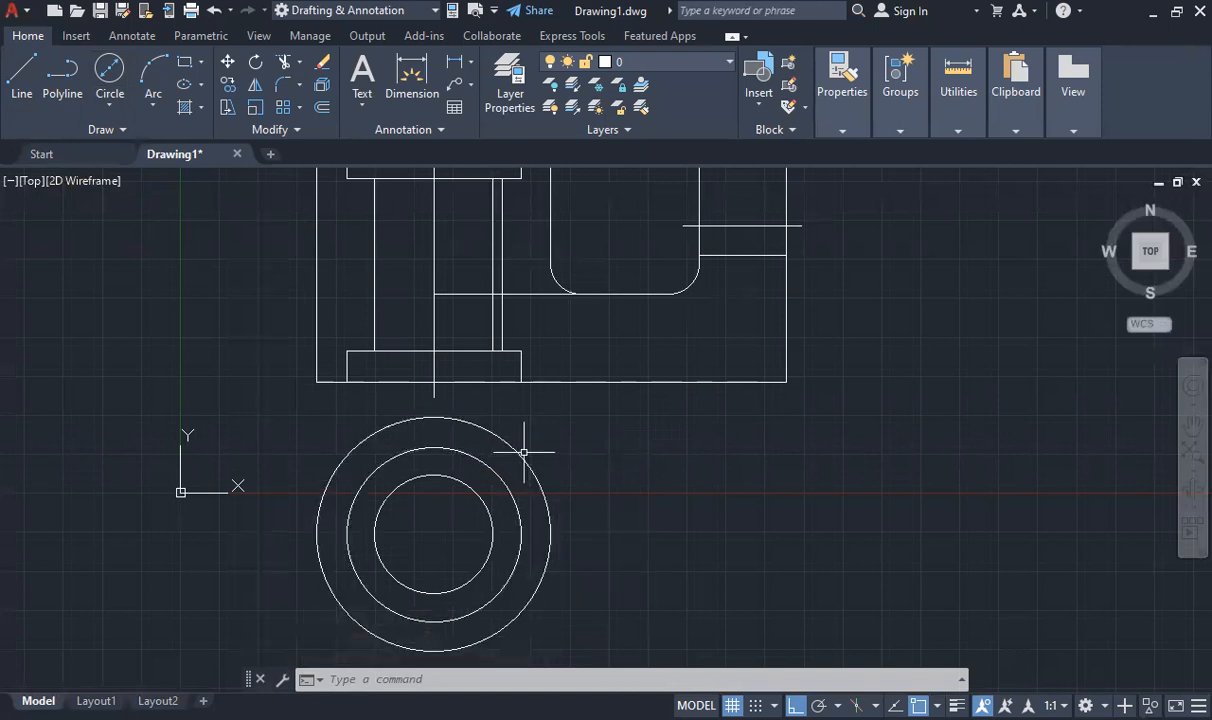
pyautogui.click(112, 105)
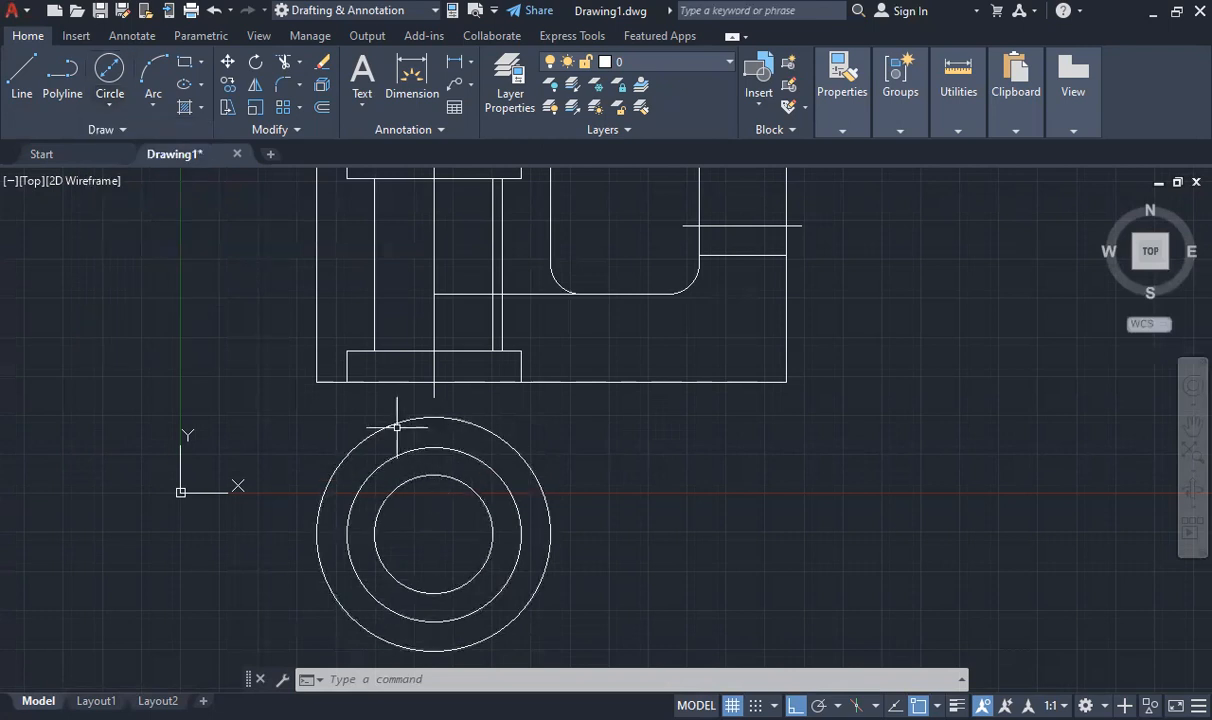
# Move the three concentric circles a short distance straight down, away from the upper view
pyautogui.click(300, 408)
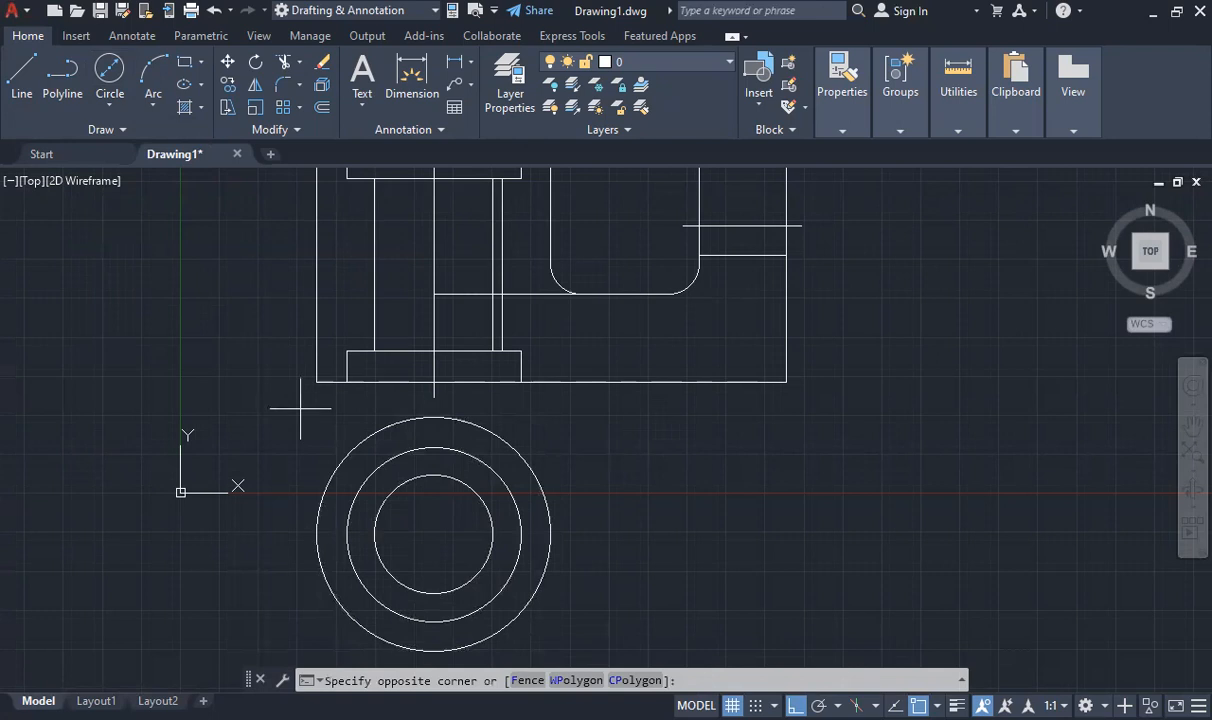
pyautogui.click(640, 660)
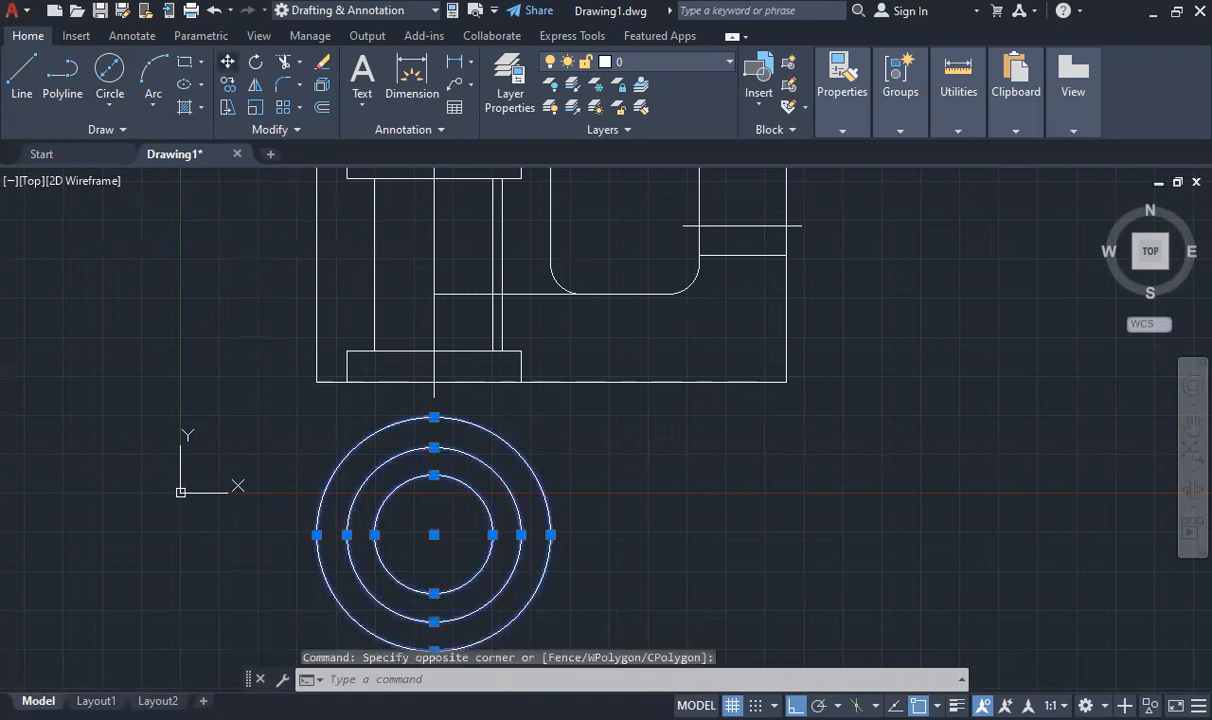
pyautogui.write('m')
pyautogui.press('Return')
pyautogui.click(434, 535)
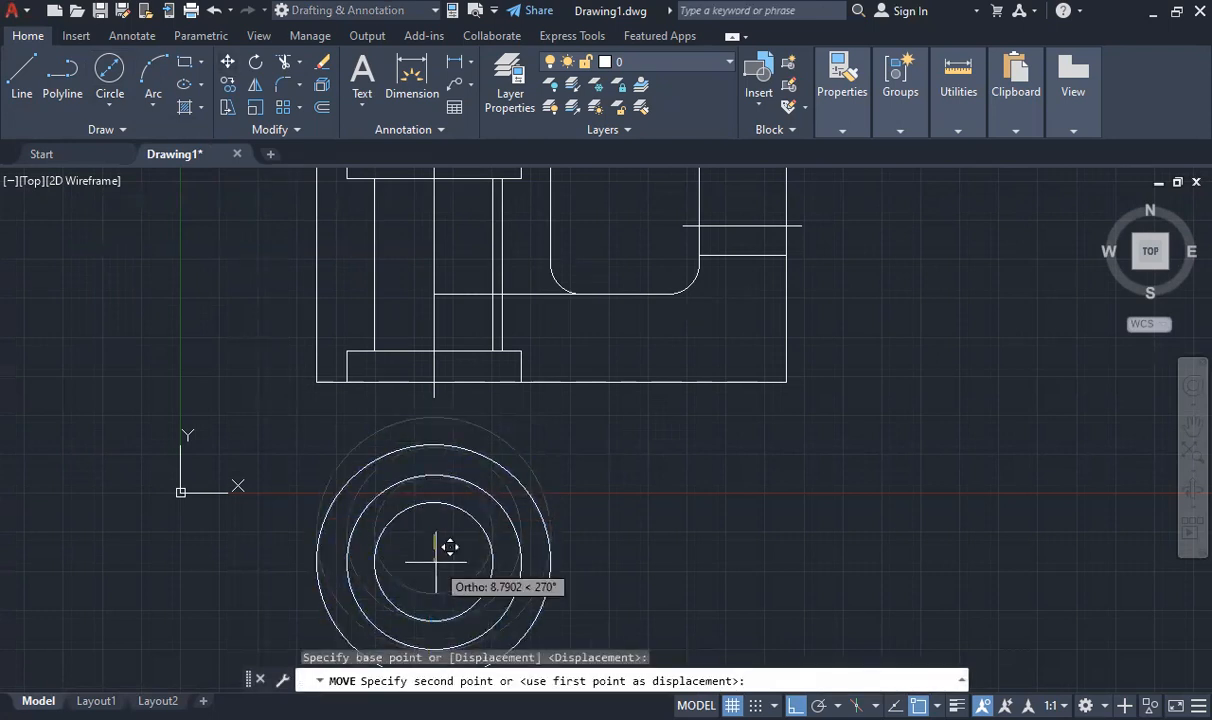
pyautogui.click(449, 552)
pyautogui.scroll(-3, 449, 552)
pyautogui.scroll(3, 468, 620)
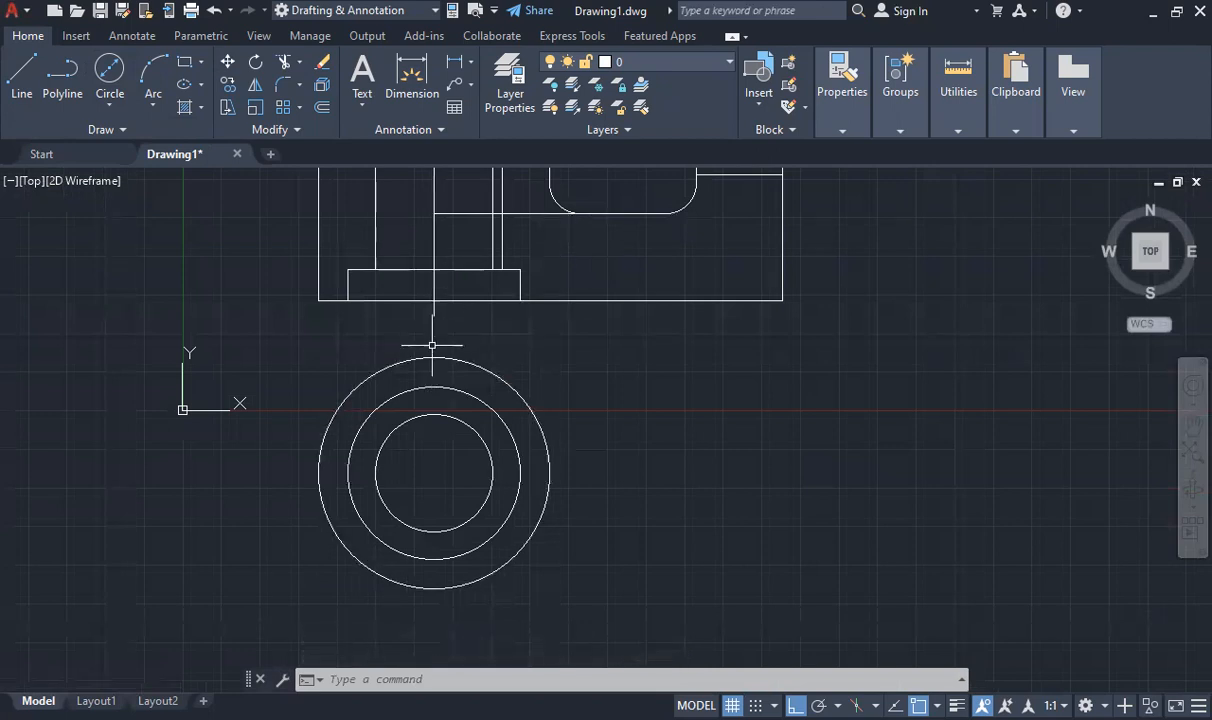
pyautogui.click(22, 78)
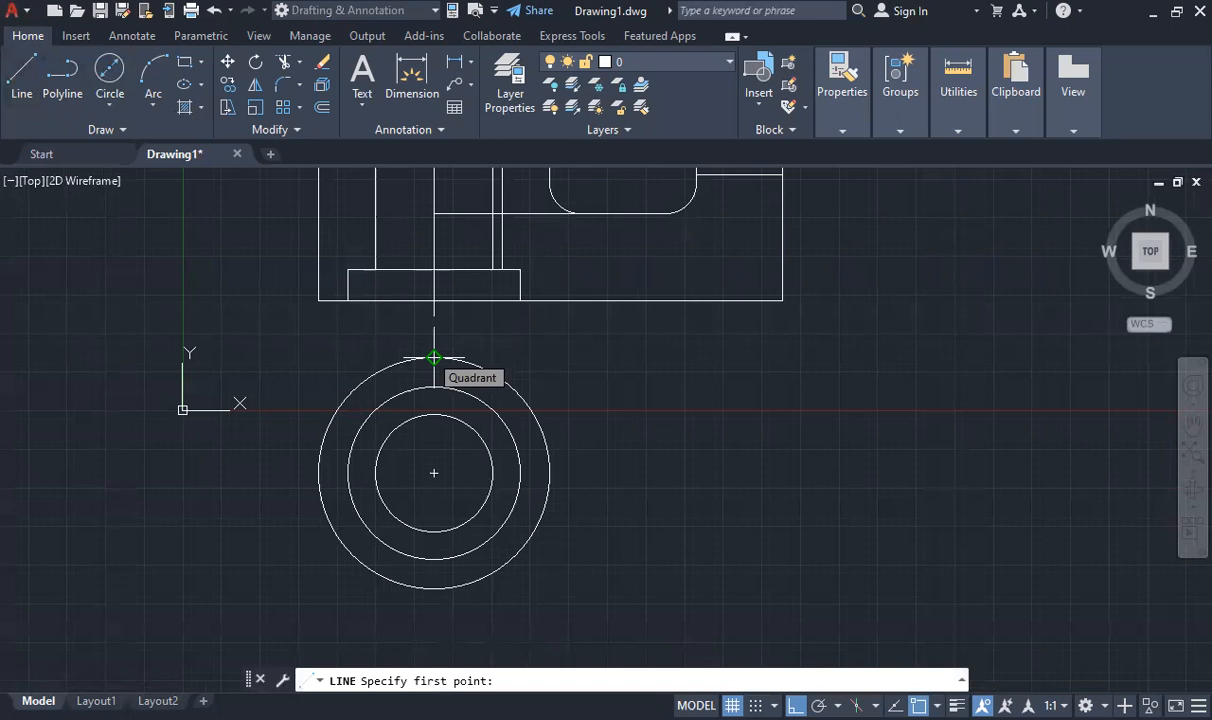
pyautogui.click(434, 357)
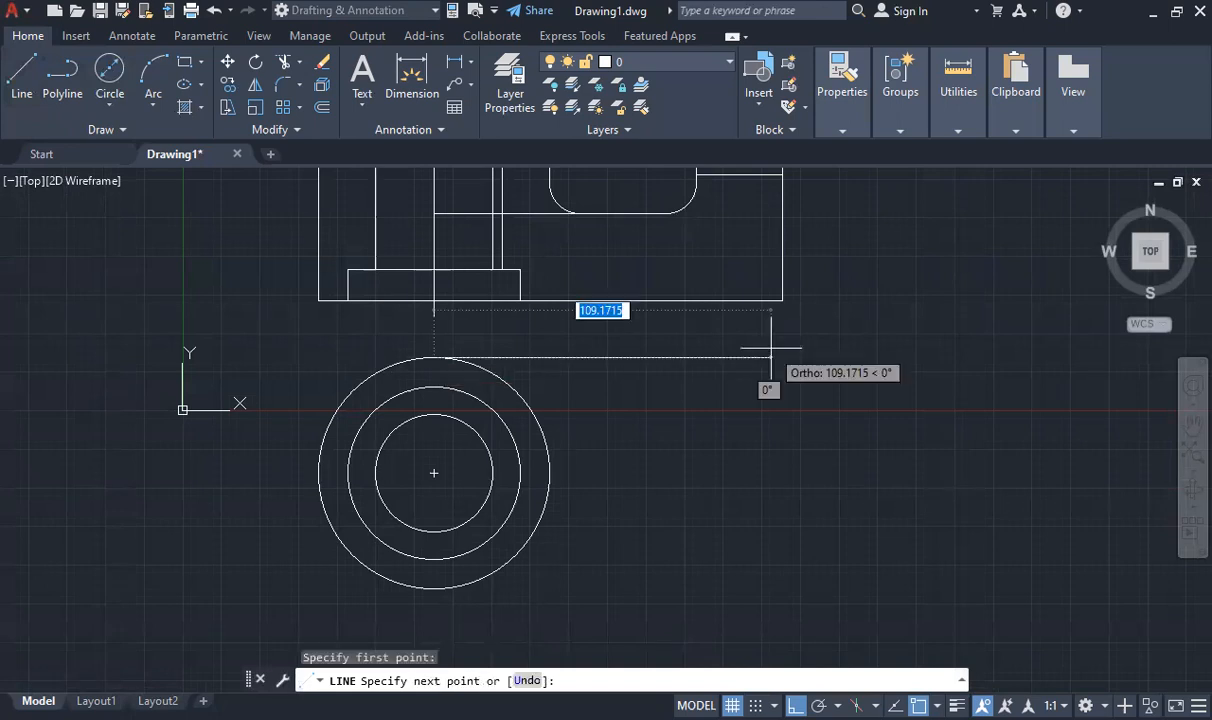
pyautogui.press('Escape')
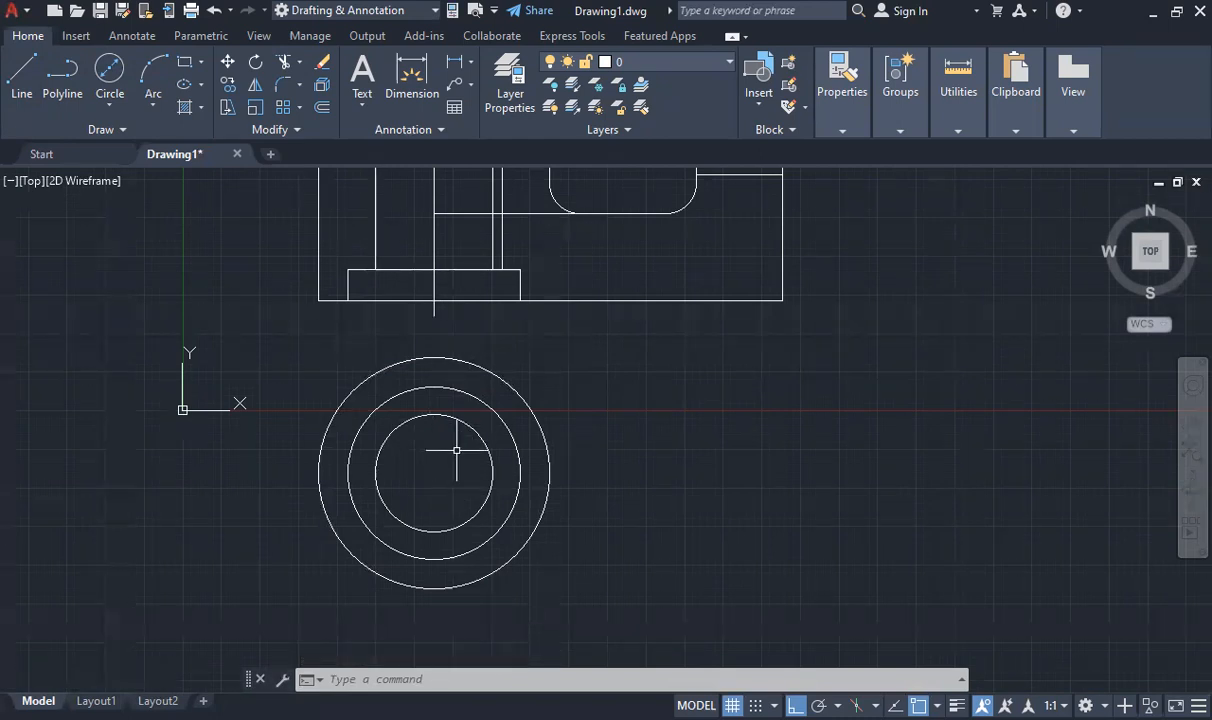
# Draw the outline from the outer circle's top to below the front view's right edge, 75 down and back to the circle, and measure its top edge
pyautogui.click(22, 72)
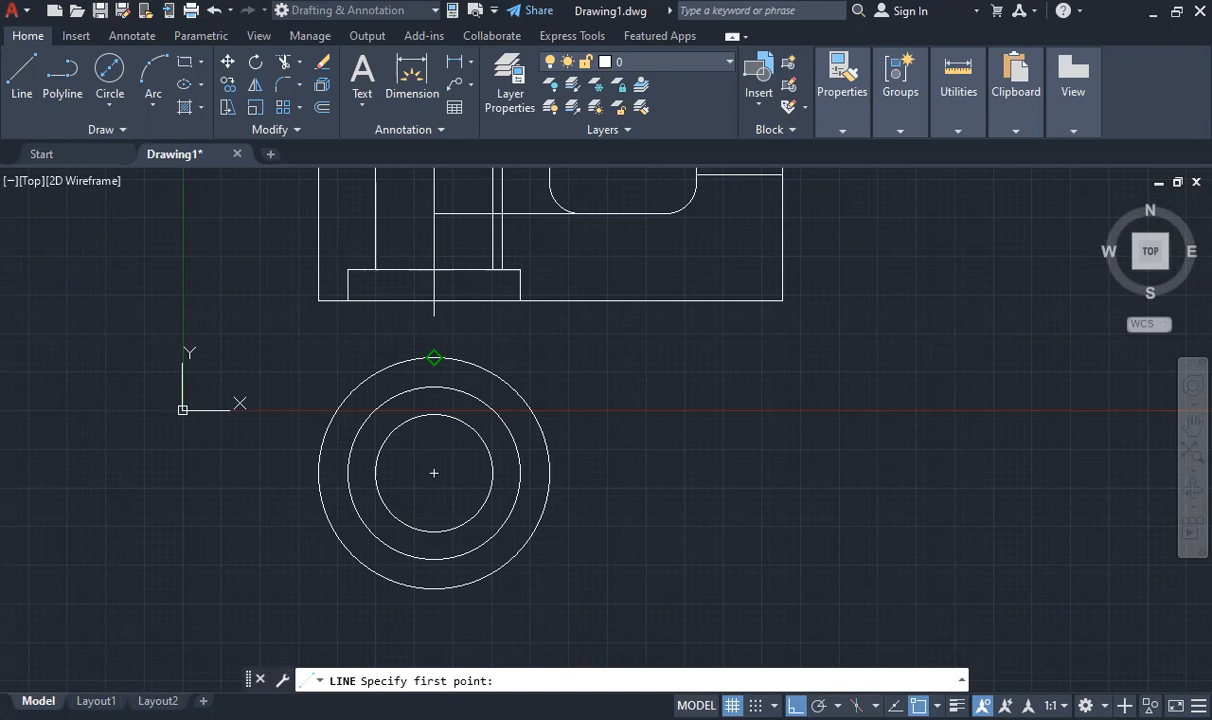
pyautogui.click(434, 357)
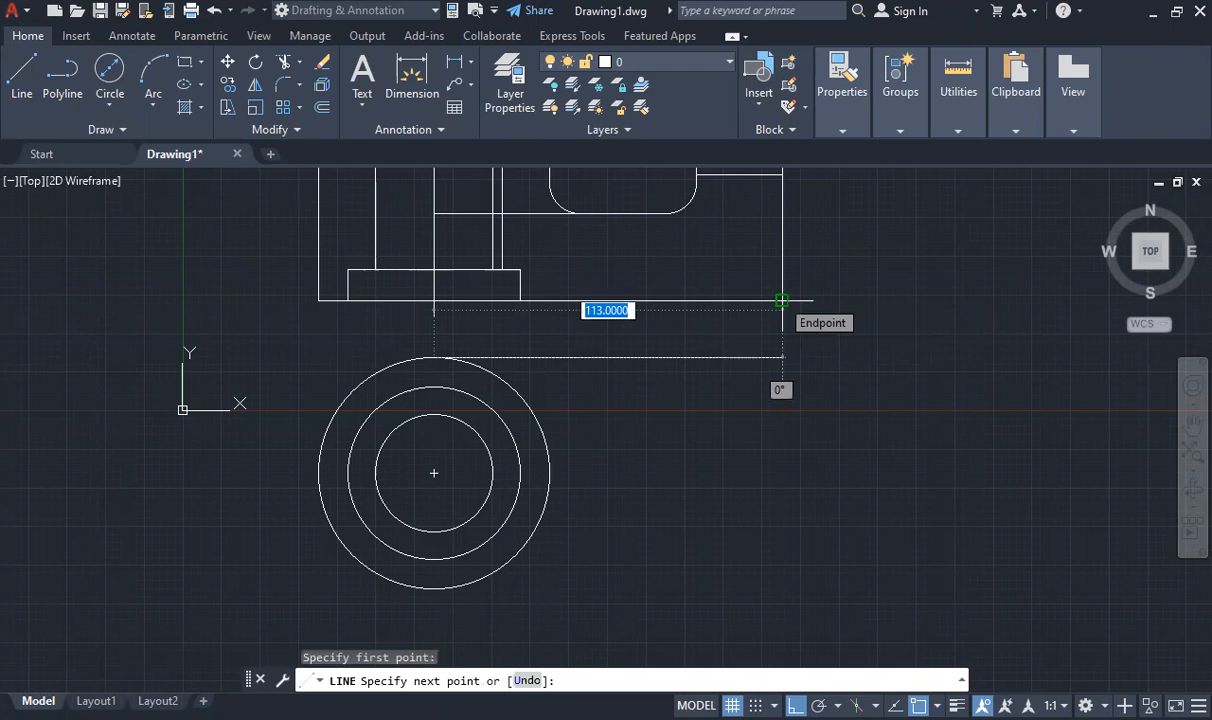
pyautogui.click(782, 356)
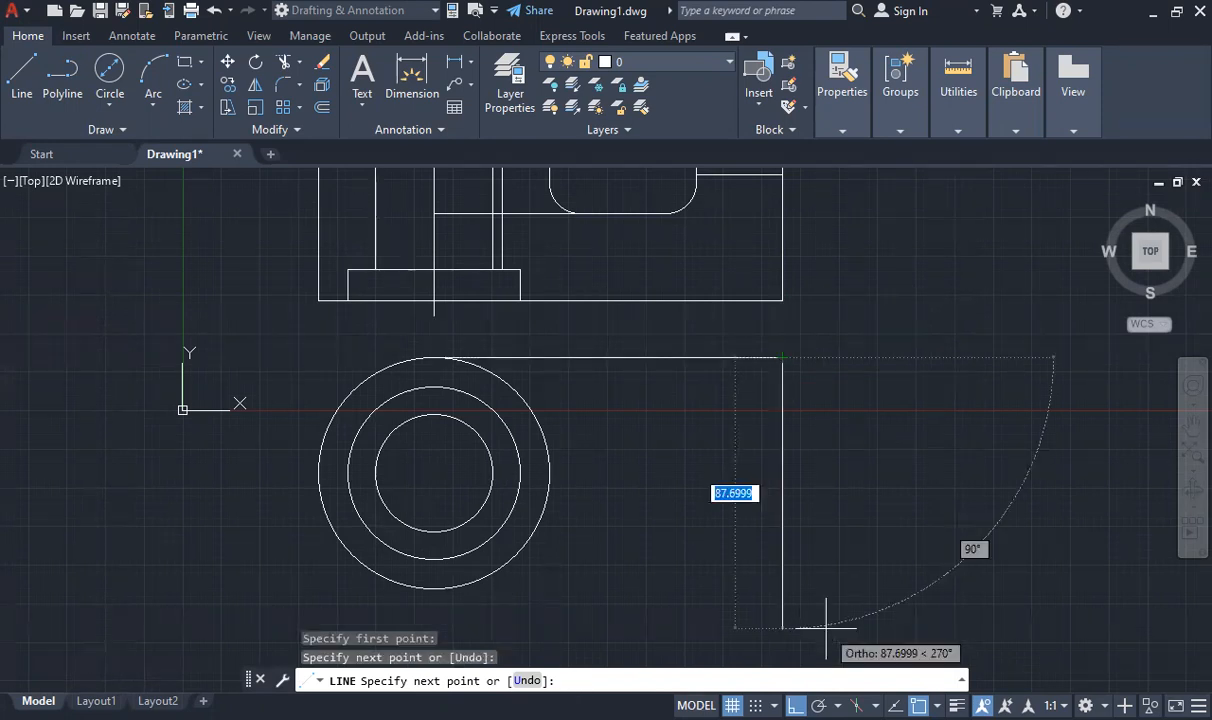
pyautogui.write('75')
pyautogui.press('Return')
pyautogui.press('Escape')
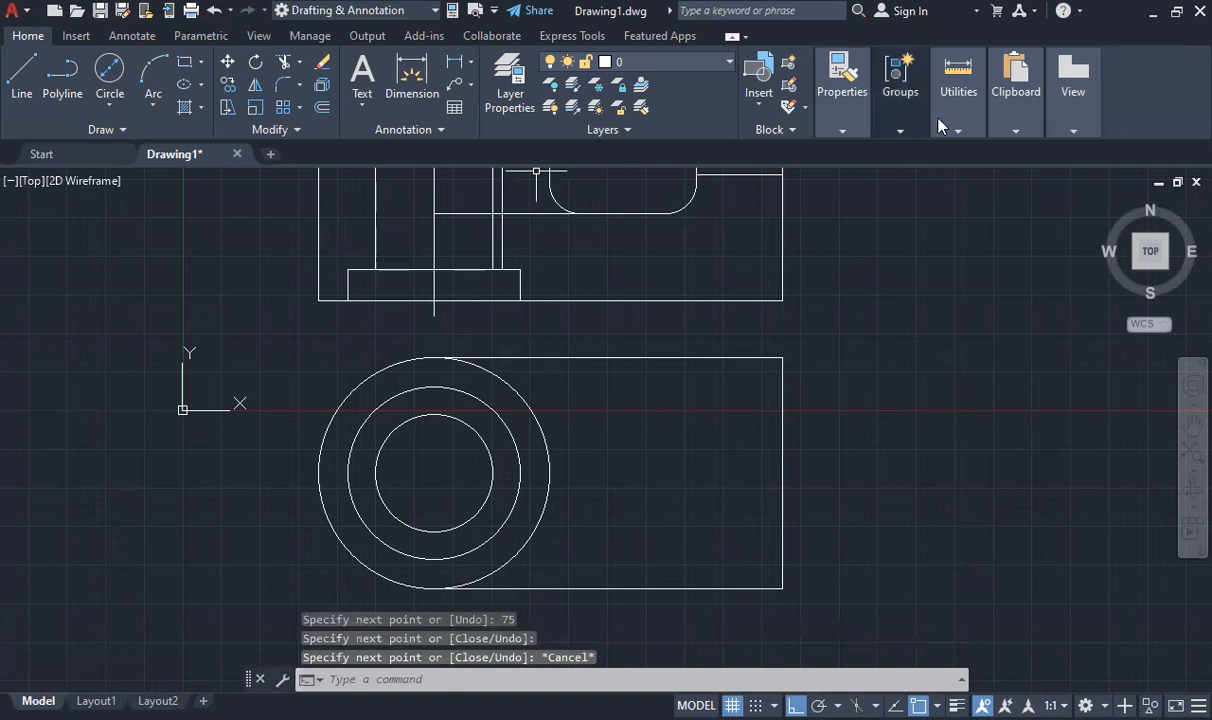
pyautogui.click(956, 100)
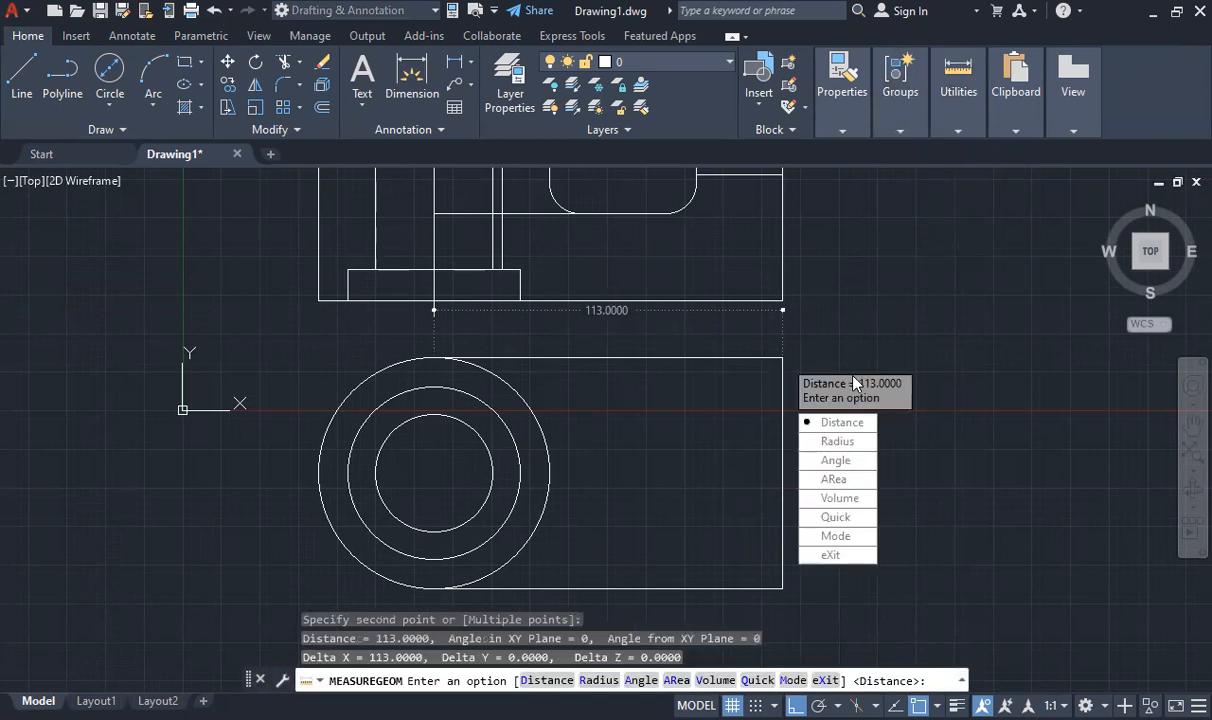
pyautogui.press('Escape')
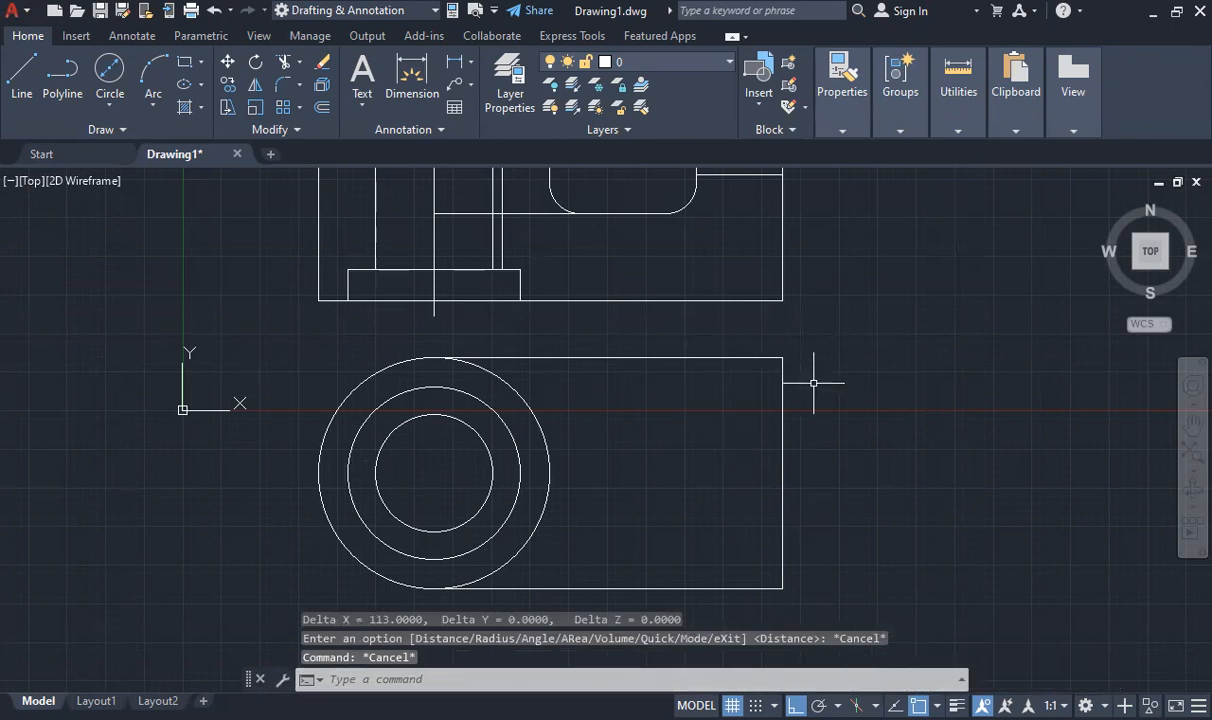
# Draw a full-height vertical line in the lower view below the upright's inner edge, and measure its distance to the outline's right edge
pyautogui.scroll(-4, 731, 375)
pyautogui.scroll(2, 731, 375)
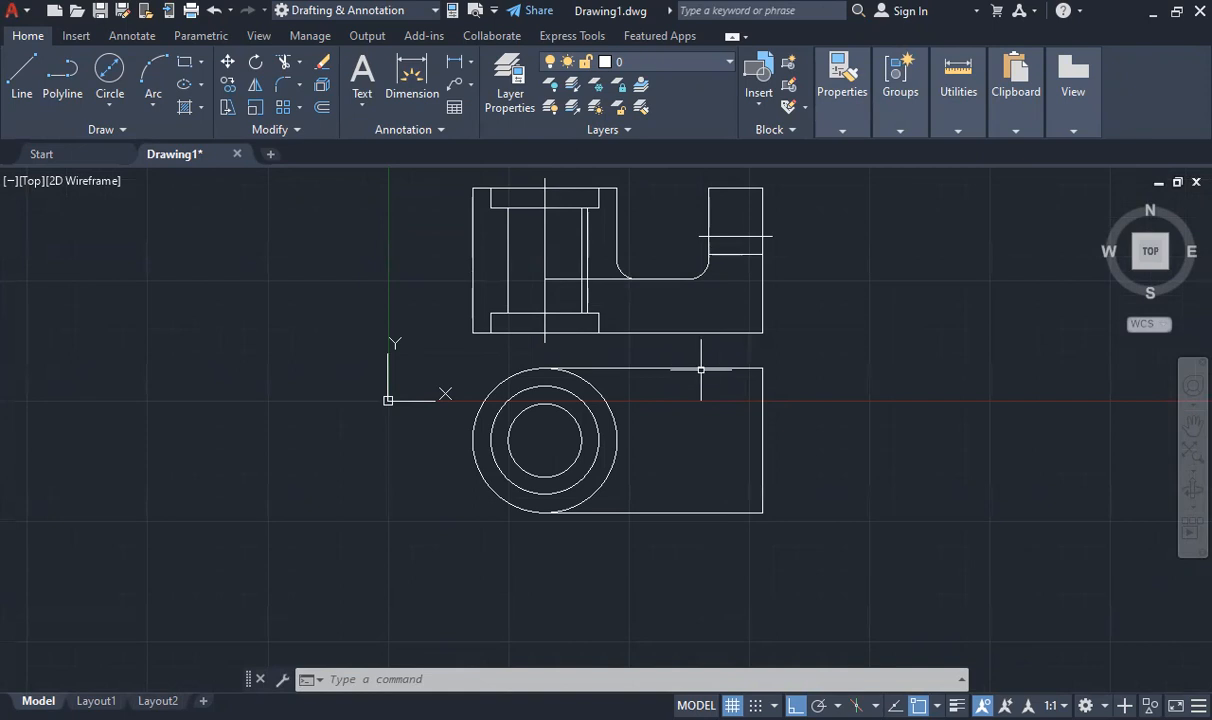
pyautogui.click(21, 72)
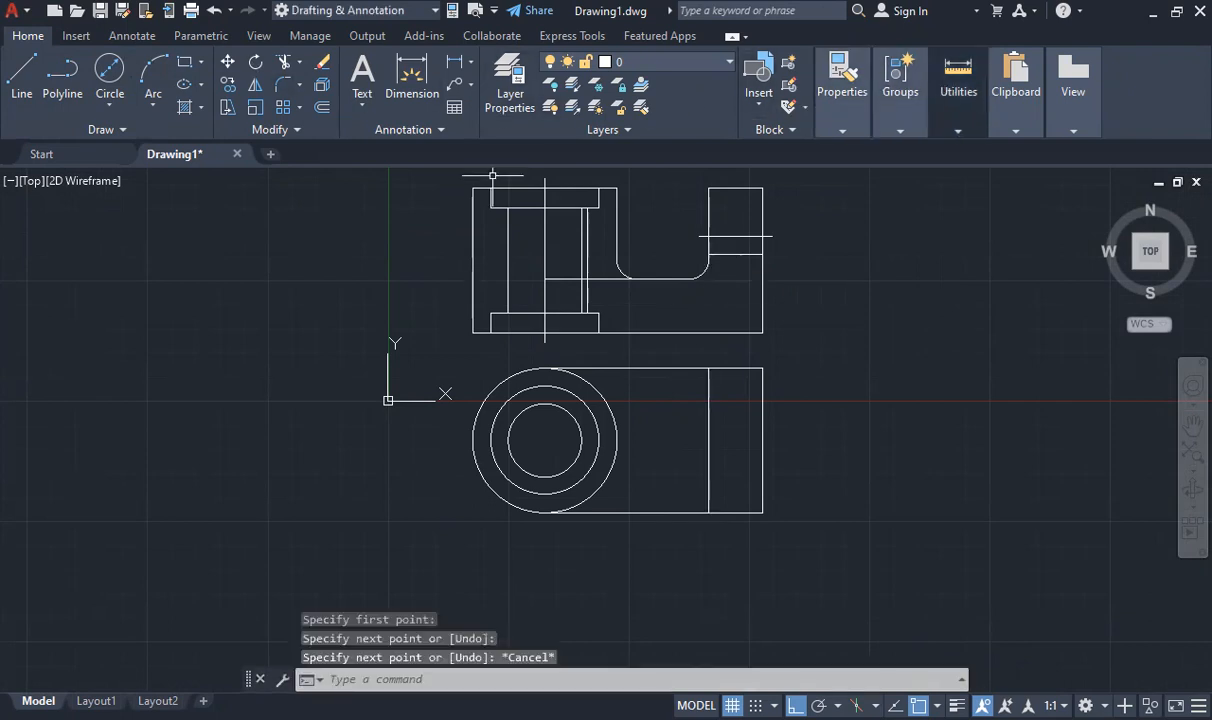
pyautogui.click(962, 100)
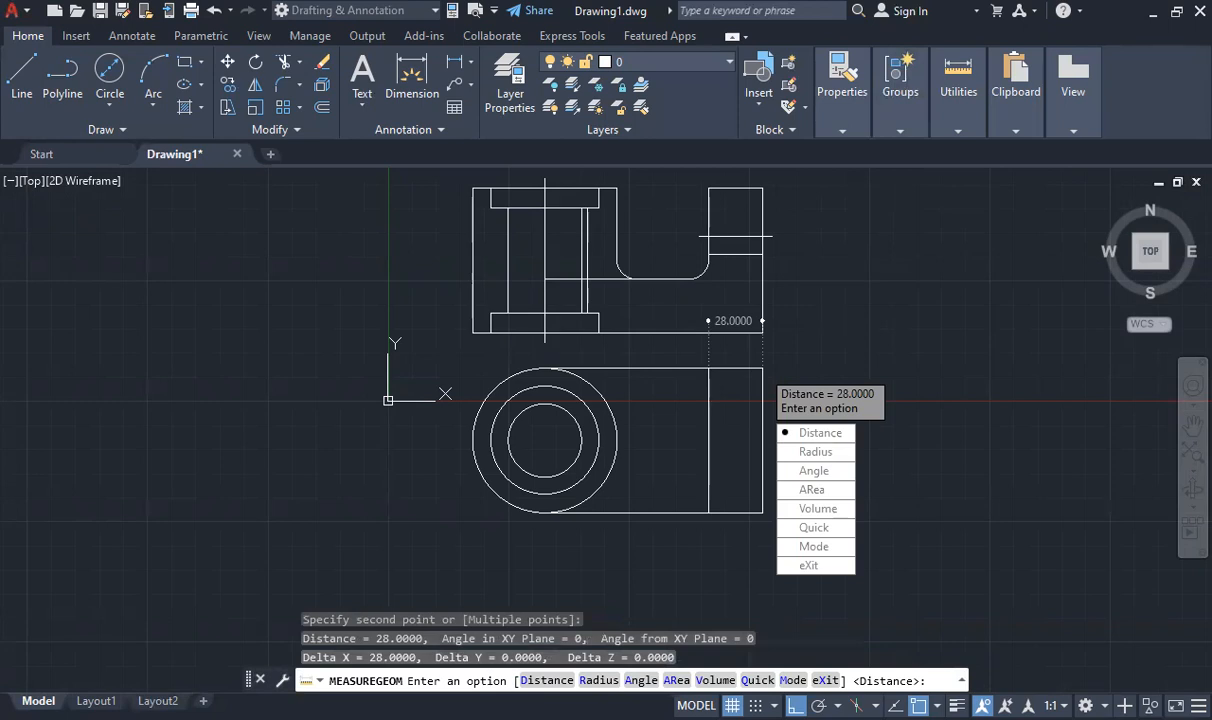
pyautogui.press('Escape')
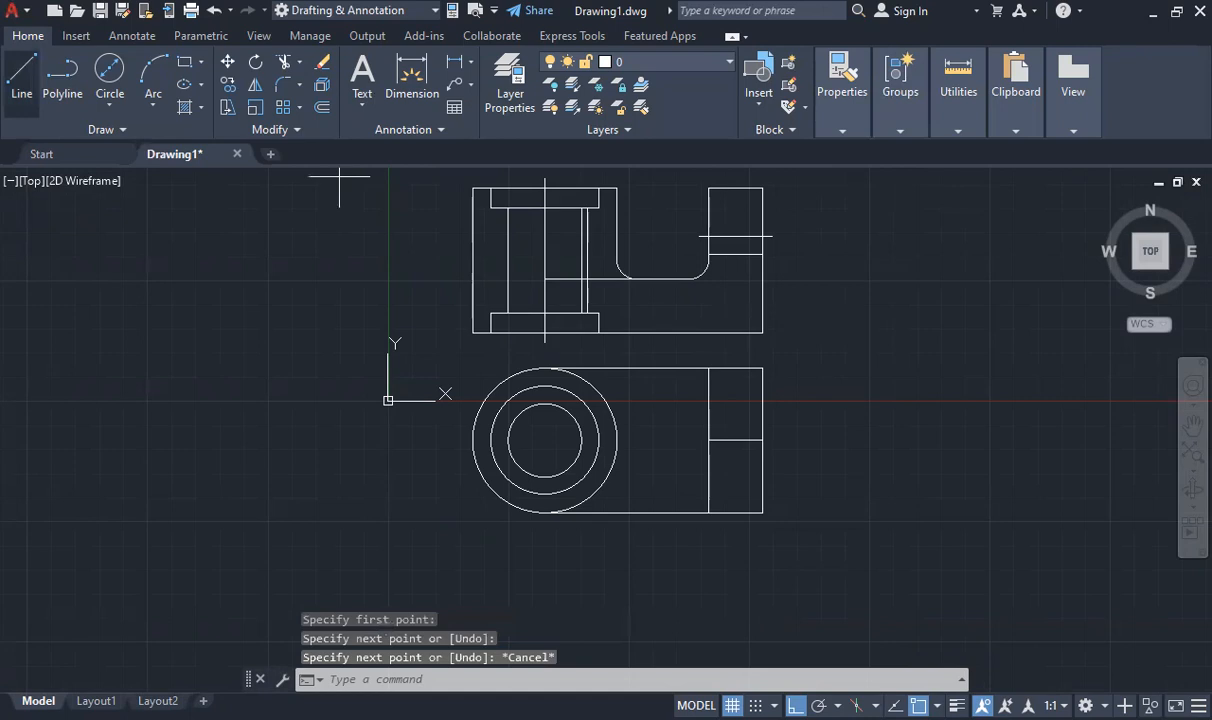
# Draw horizontal hole edges 9.5 above and below the end strip's midline, and add horizontal and vertical centre lines across the circles
pyautogui.press('Return')
pyautogui.click(763, 440)
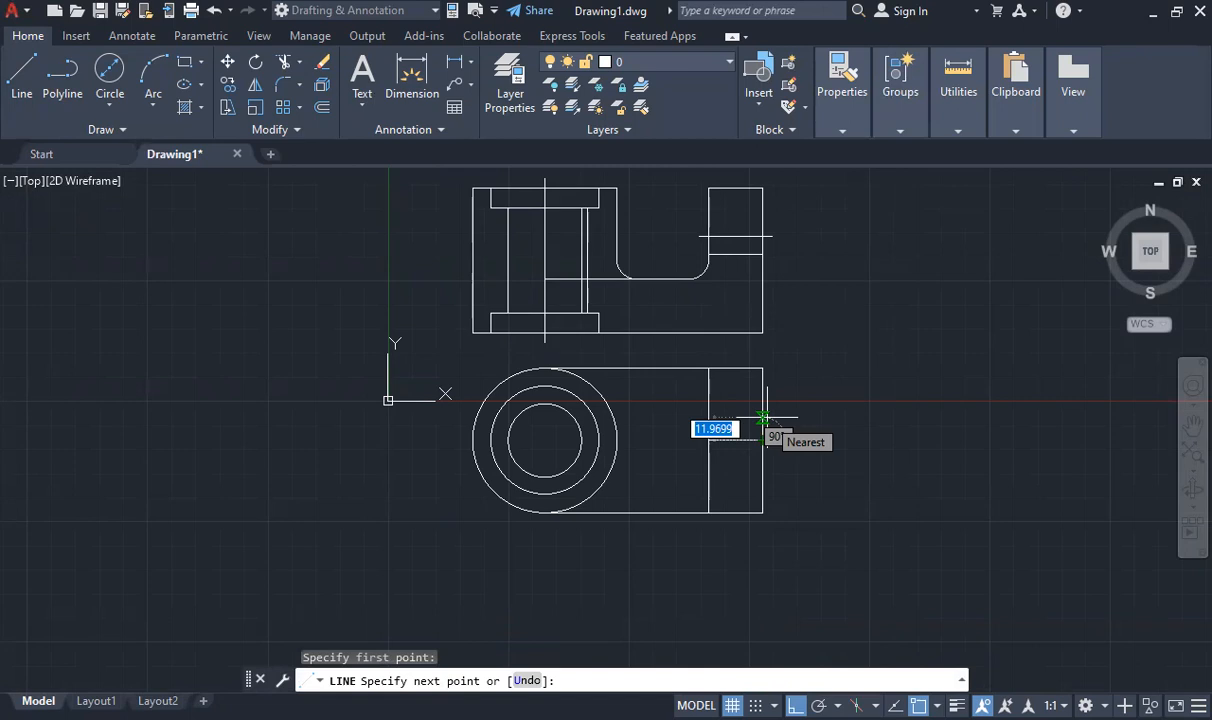
pyautogui.write('9.5')
pyautogui.press('Return')
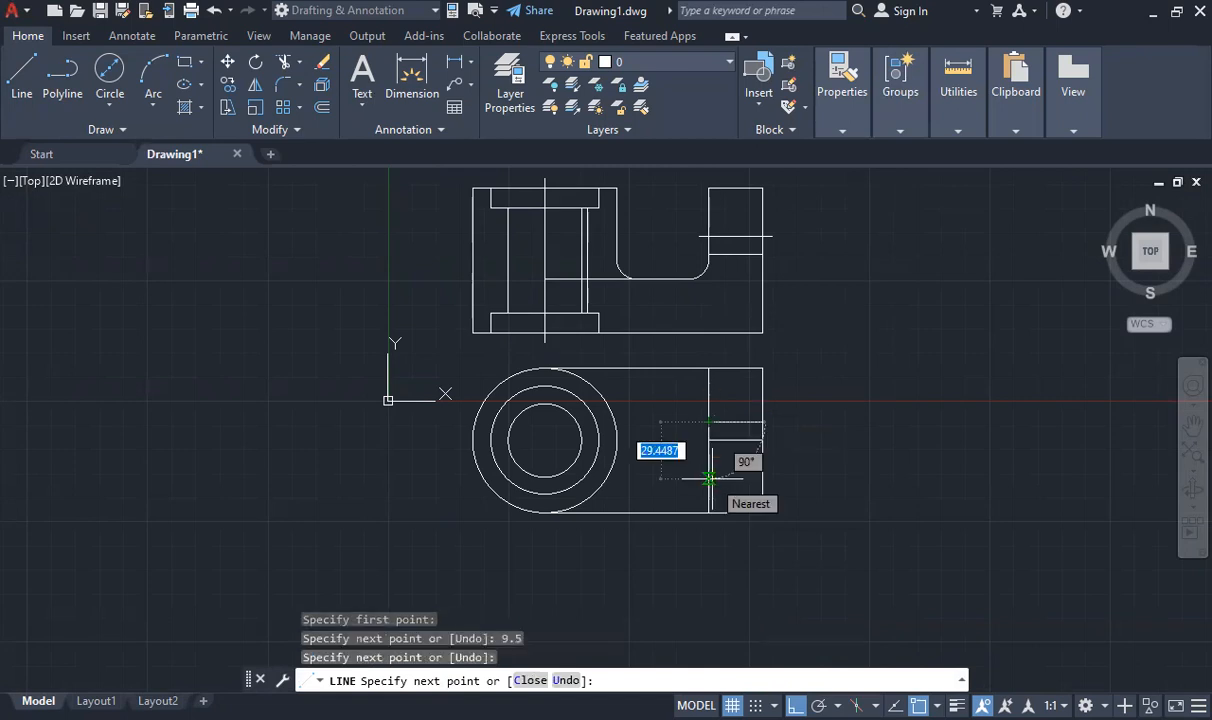
pyautogui.write('19')
pyautogui.press('Return')
pyautogui.press('Escape')
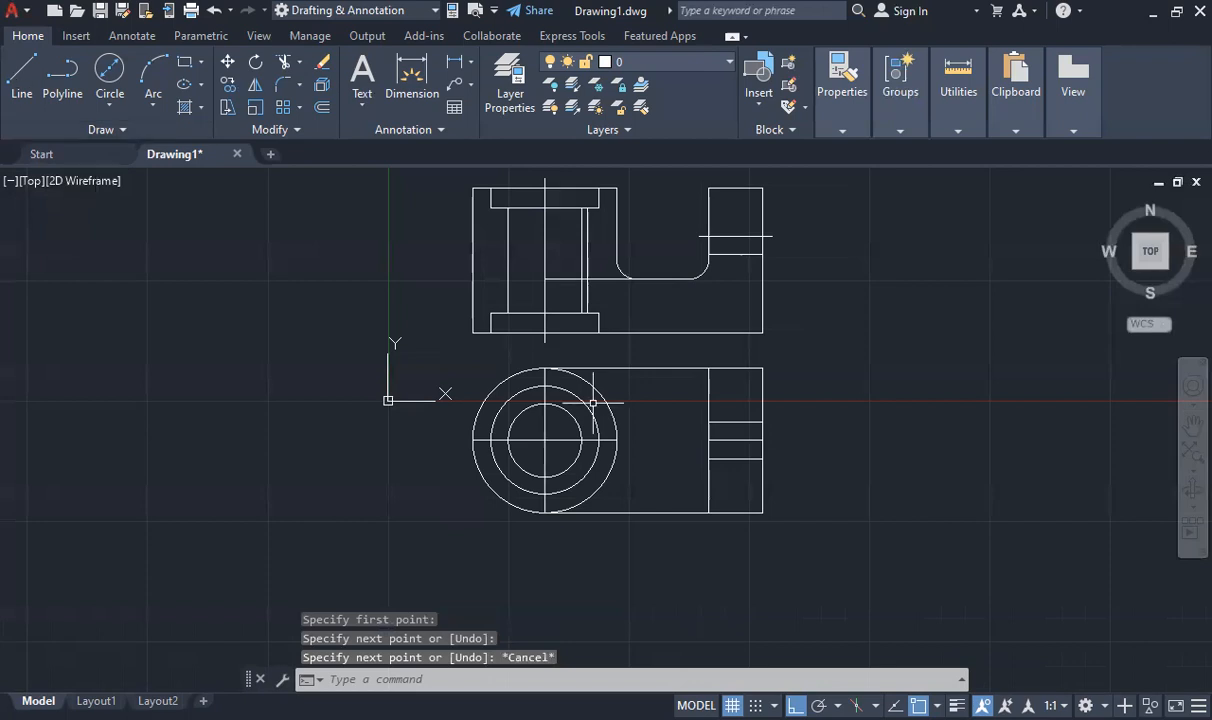
# Extend the upper end of the circles' vertical centre line by 5 beyond the outer circle
pyautogui.scroll(4, 550, 372)
pyautogui.click(508, 344)
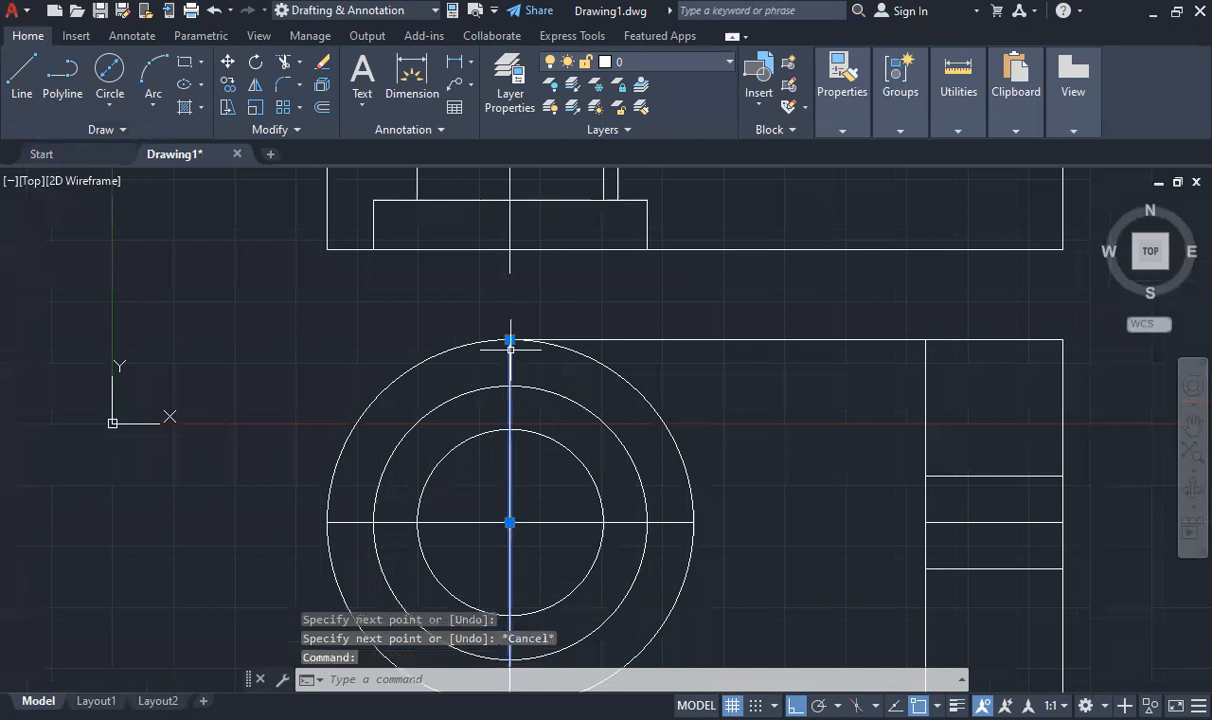
pyautogui.click(510, 340)
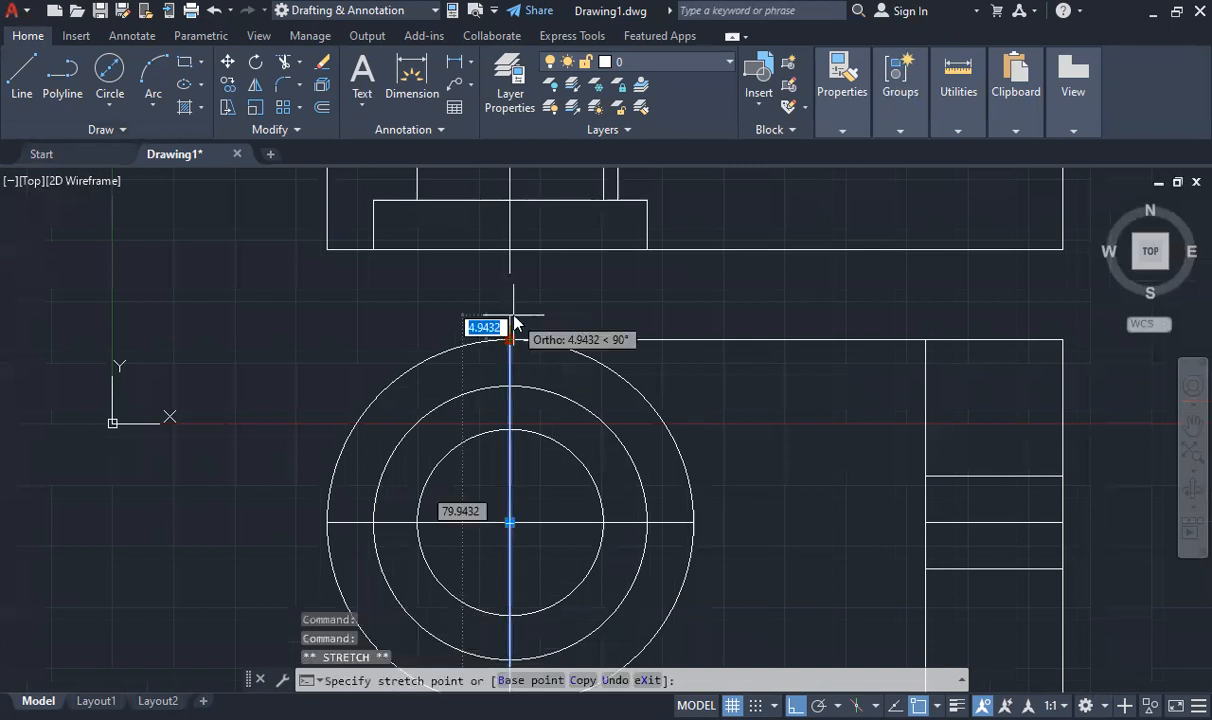
pyautogui.write('5')
pyautogui.press('Return')
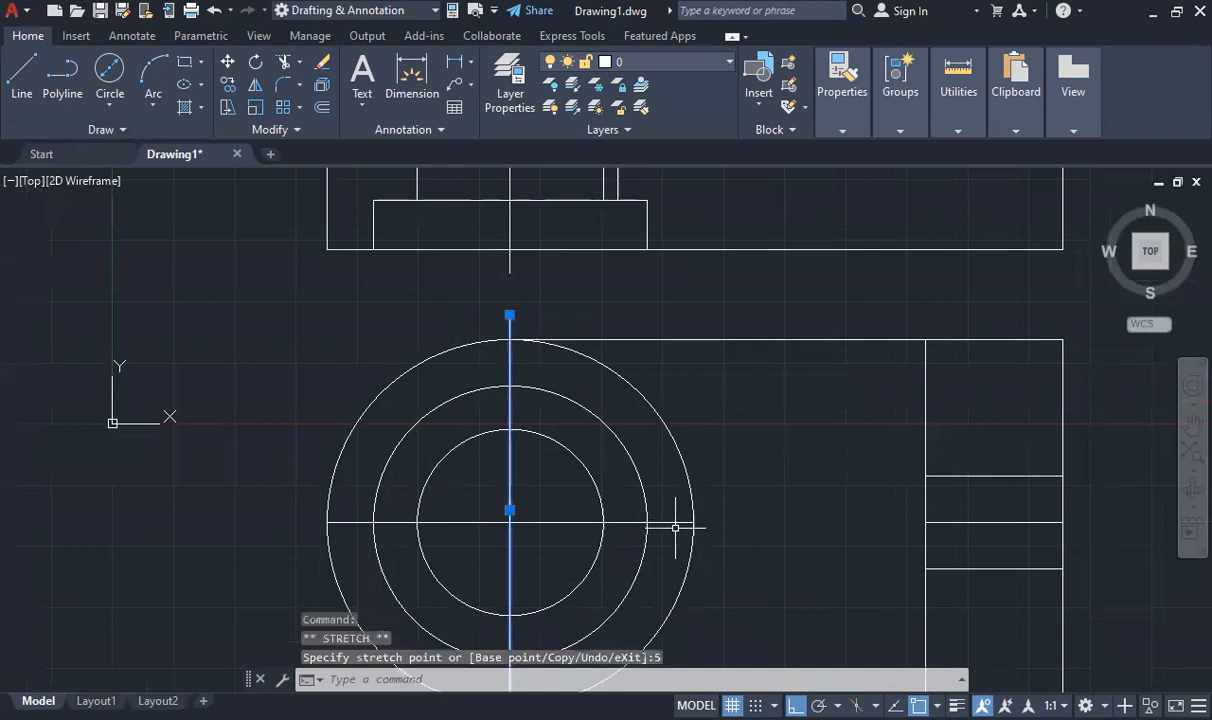
# Extend both ends of the circles' horizontal centre line by 5 beyond the outer circle
pyautogui.click(672, 522)
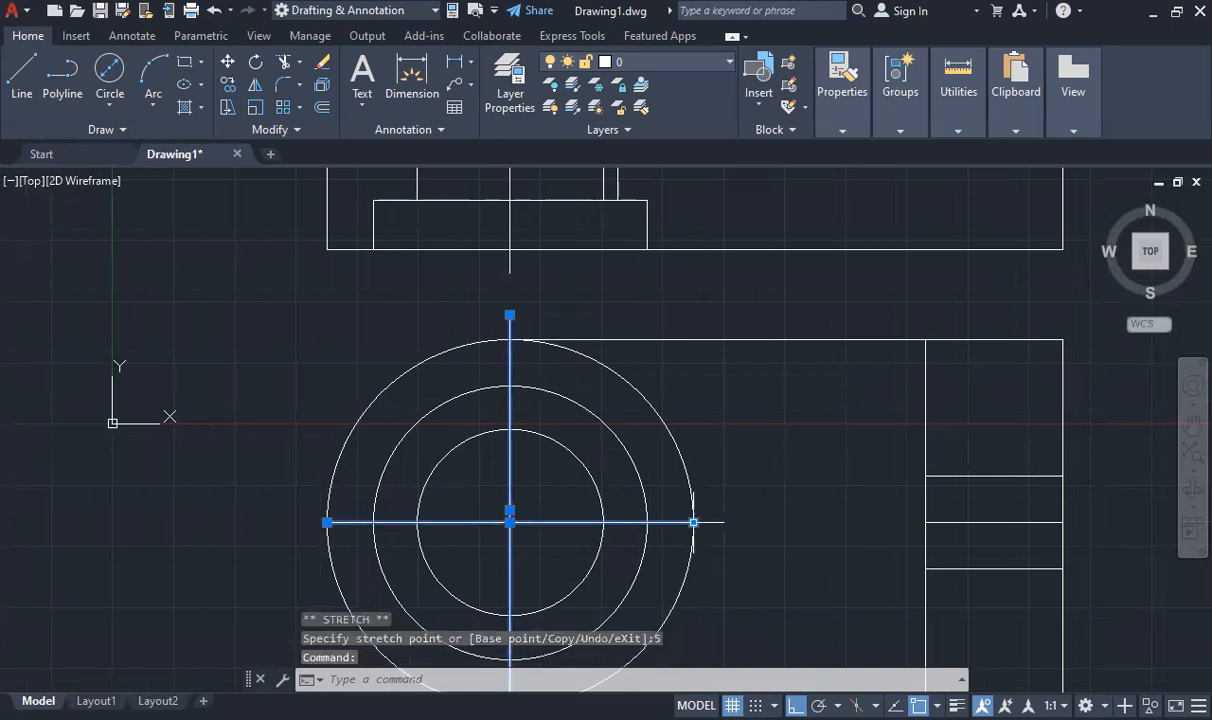
pyautogui.click(694, 522)
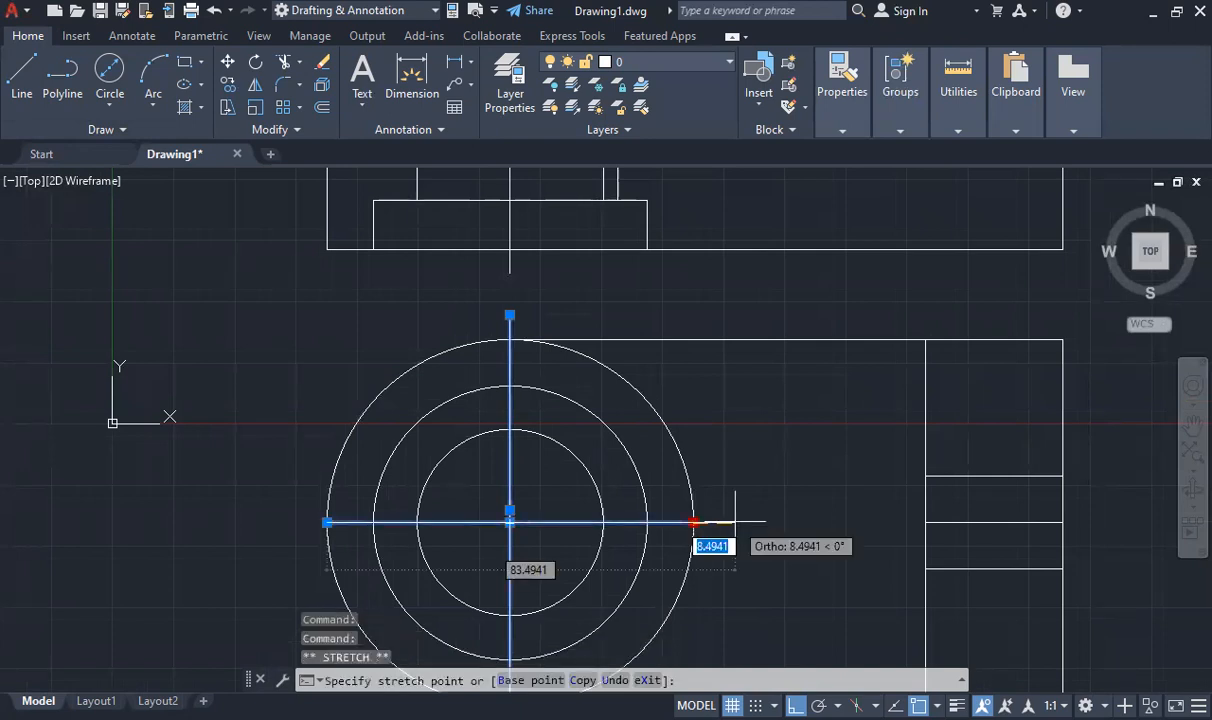
pyautogui.write('5')
pyautogui.press('Return')
pyautogui.click(328, 522)
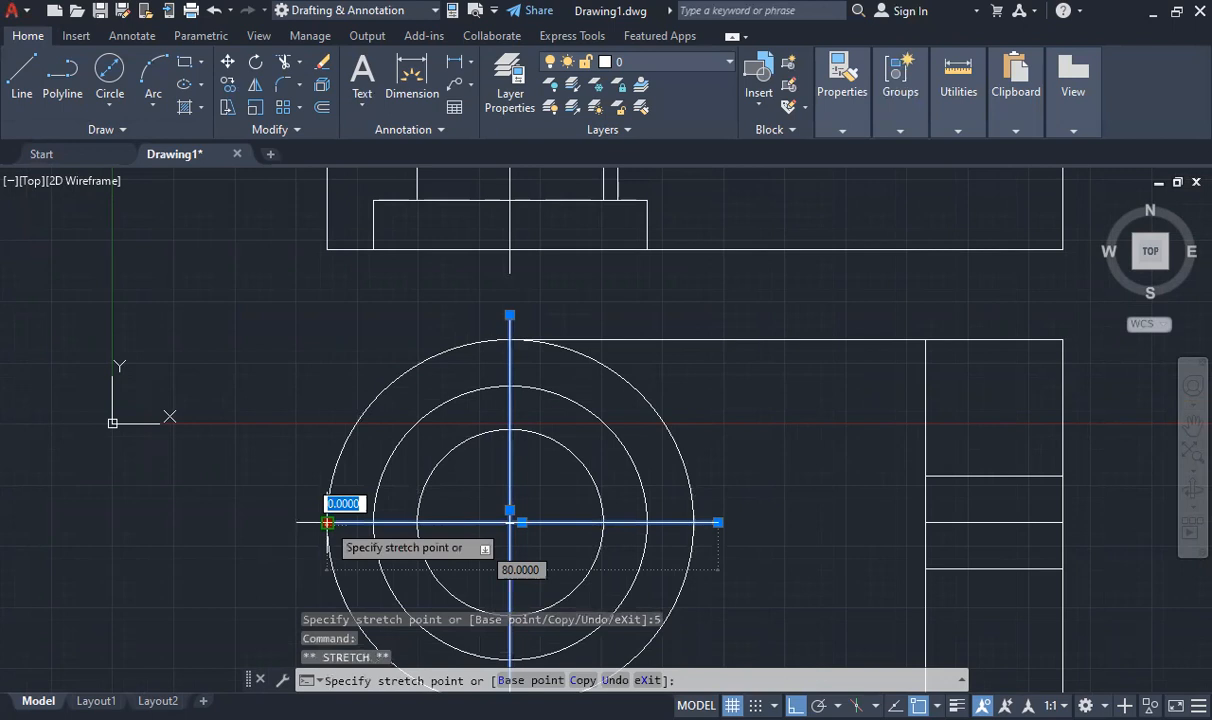
pyautogui.write('5')
pyautogui.press('Return')
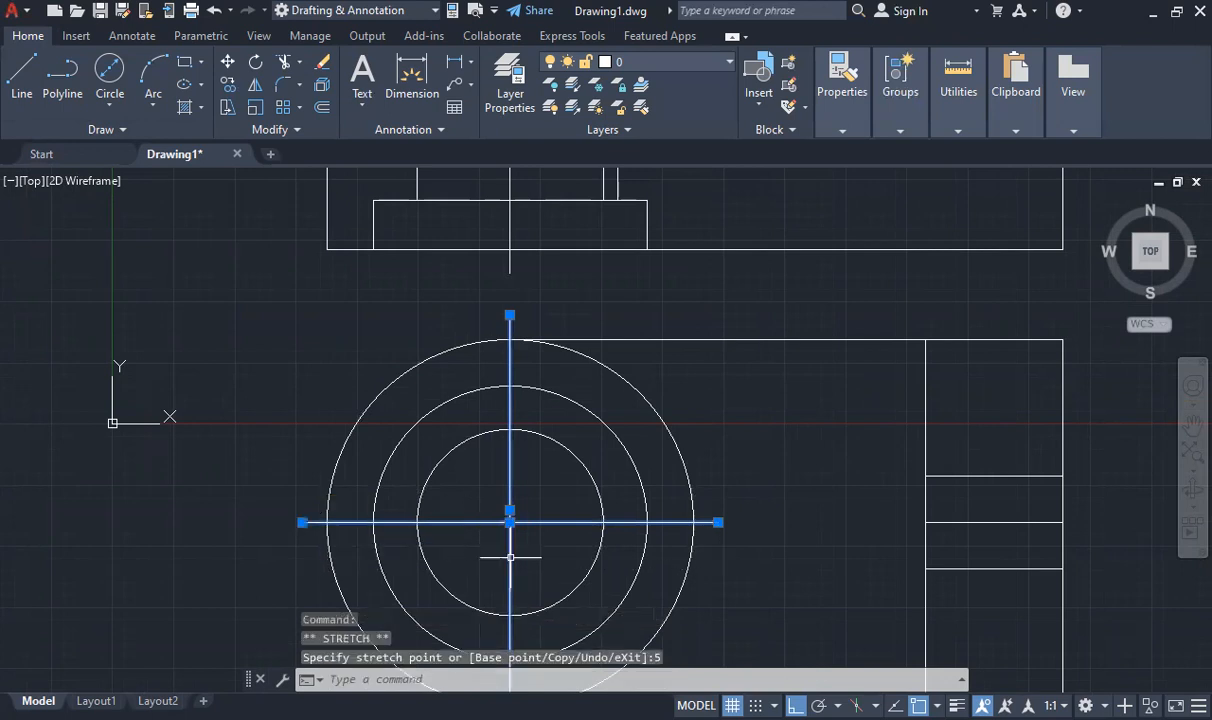
# Extend the lower end of the circles' vertical centre line by 5 beyond the outer circle
pyautogui.scroll(-5, 509, 540)
pyautogui.scroll(5, 478, 590)
pyautogui.click(525, 493)
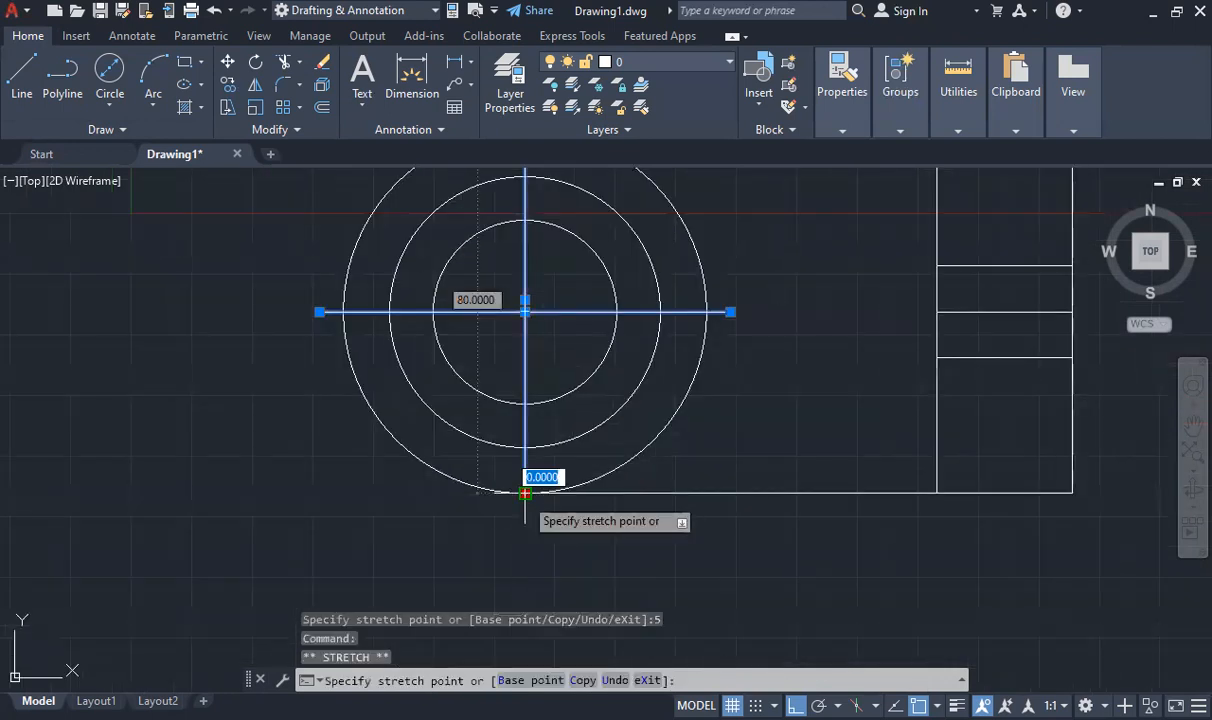
pyautogui.write('5')
pyautogui.press('Return')
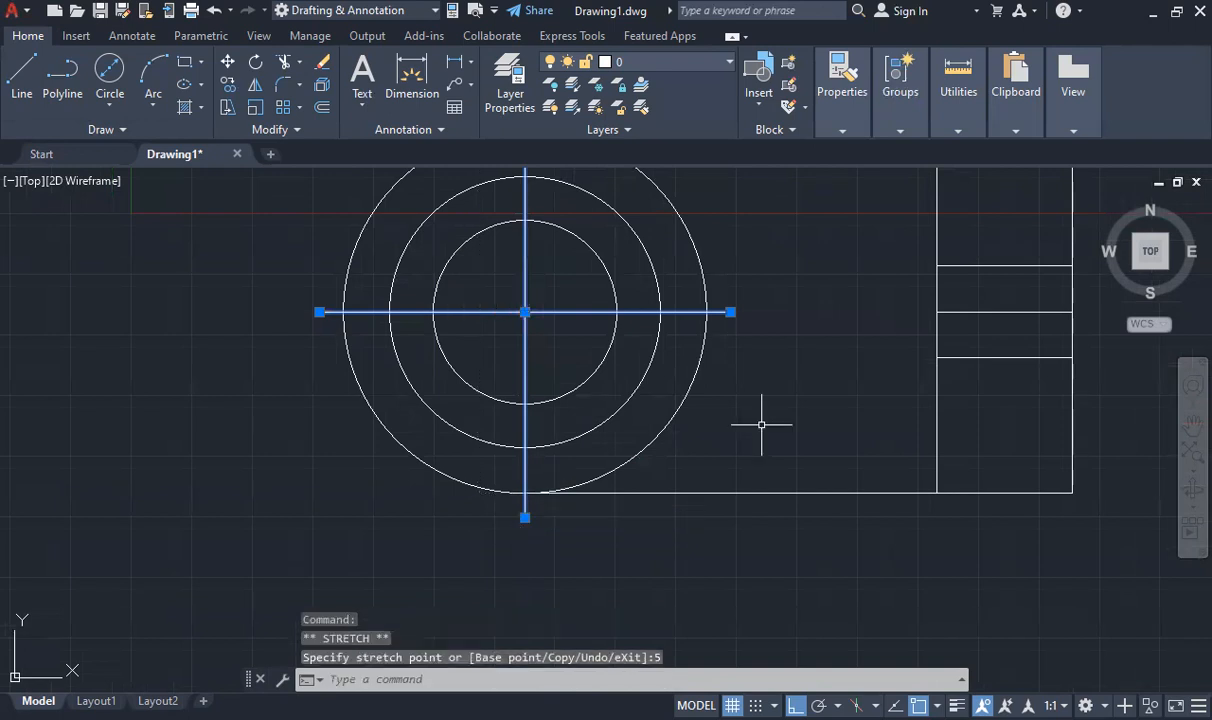
# Extend the small hole's horizontal centre line in the end strip by 5 at both ends and clear the selection
pyautogui.click(1013, 311)
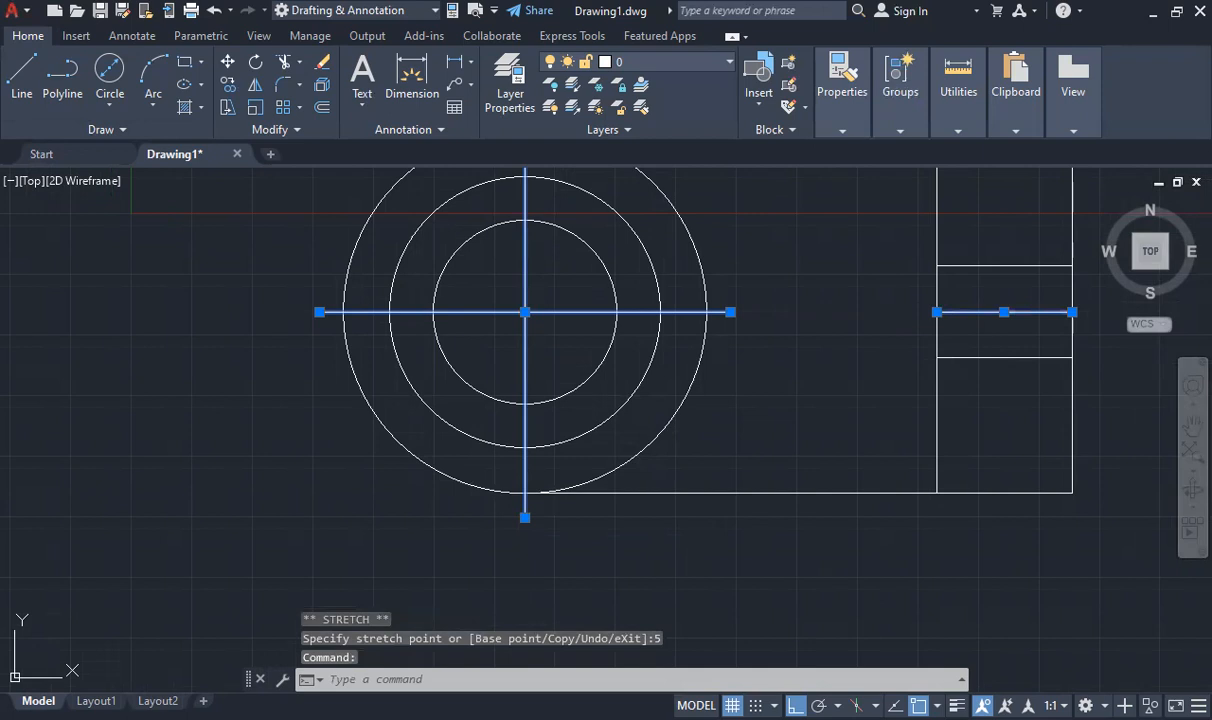
pyautogui.click(1072, 312)
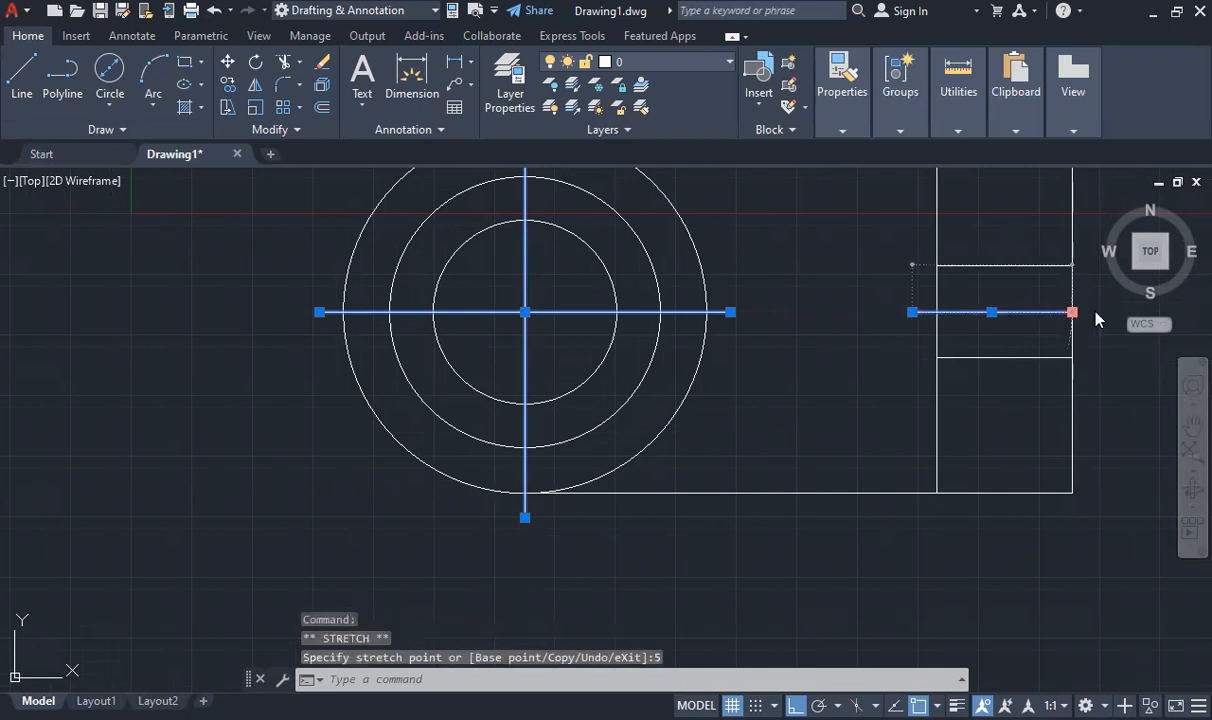
pyautogui.press('Escape')
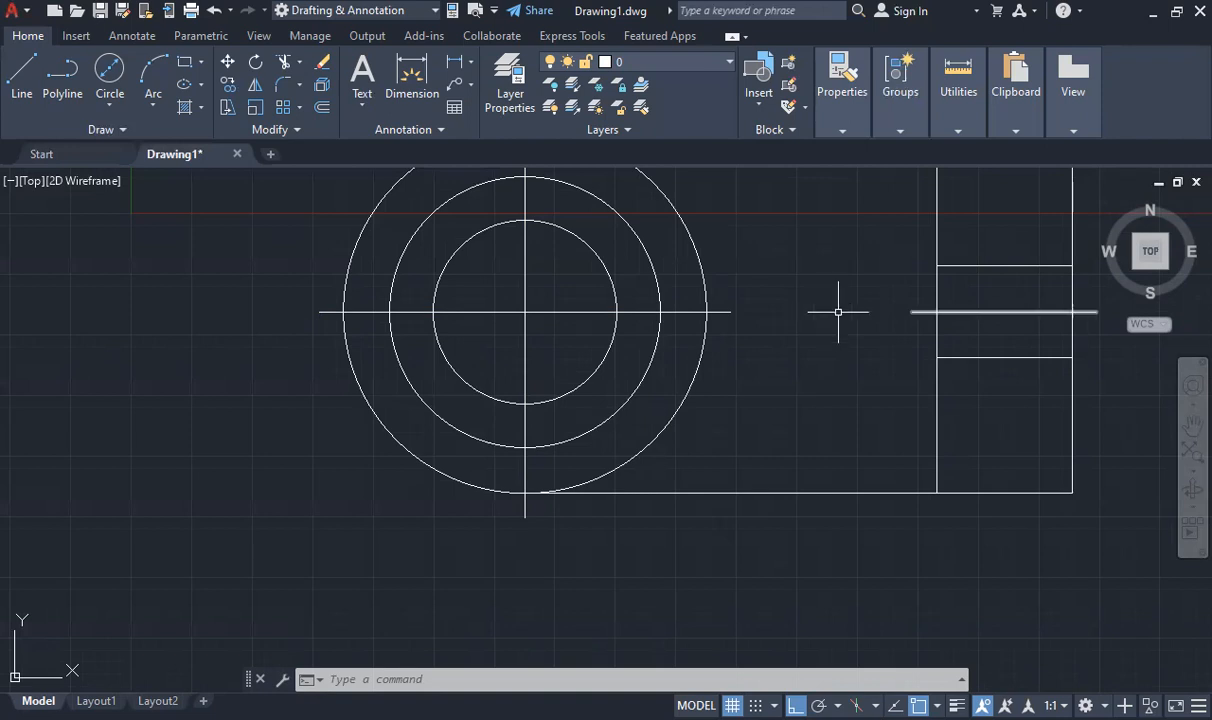
# Examine the front view and the projected view below it, comparing the circles, hole lines and centre lines
pyautogui.scroll(3, 789, 358)
pyautogui.scroll(-4, 793, 347)
pyautogui.scroll(-3, 791, 331)
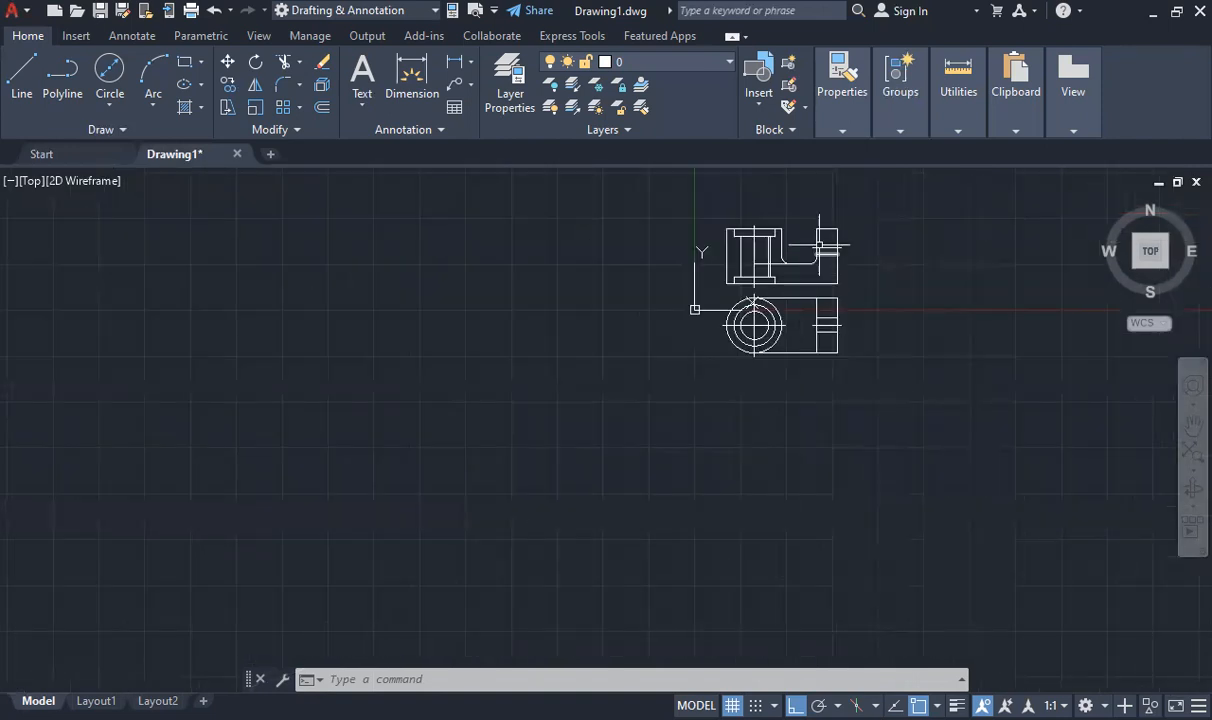
pyautogui.scroll(2, 815, 235)
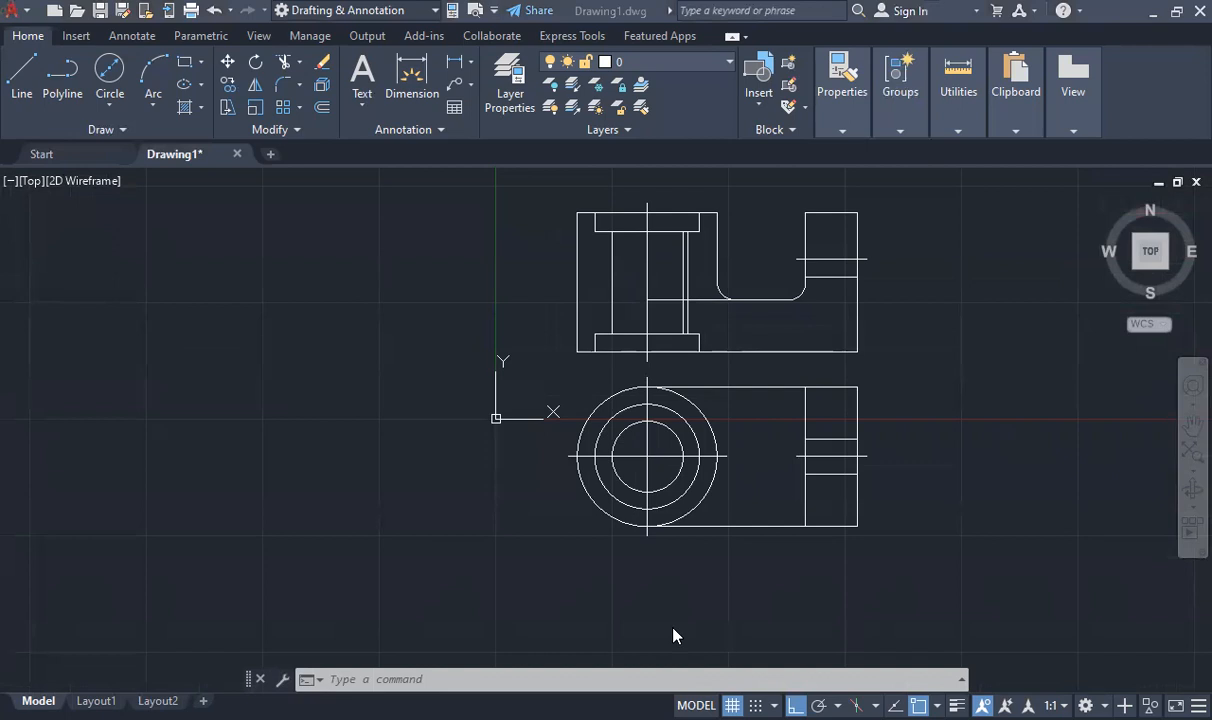
pyautogui.scroll(-2, 668, 433)
pyautogui.scroll(4, 711, 419)
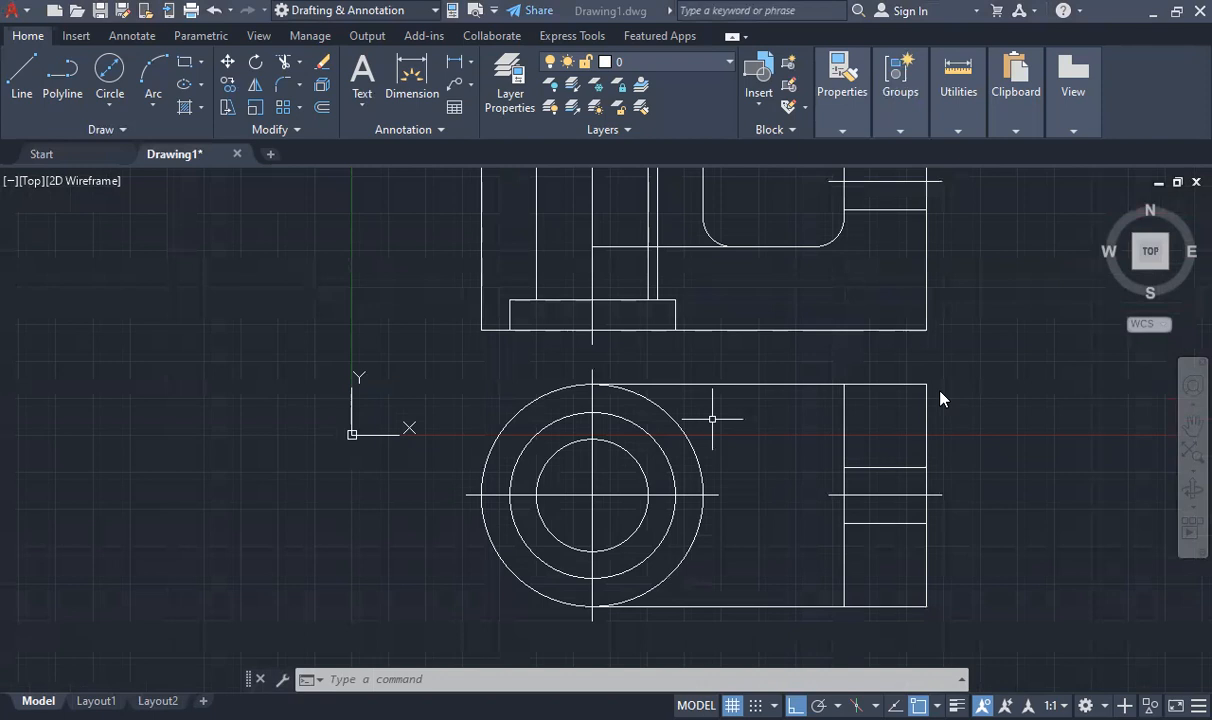
pyautogui.click(720, 434)
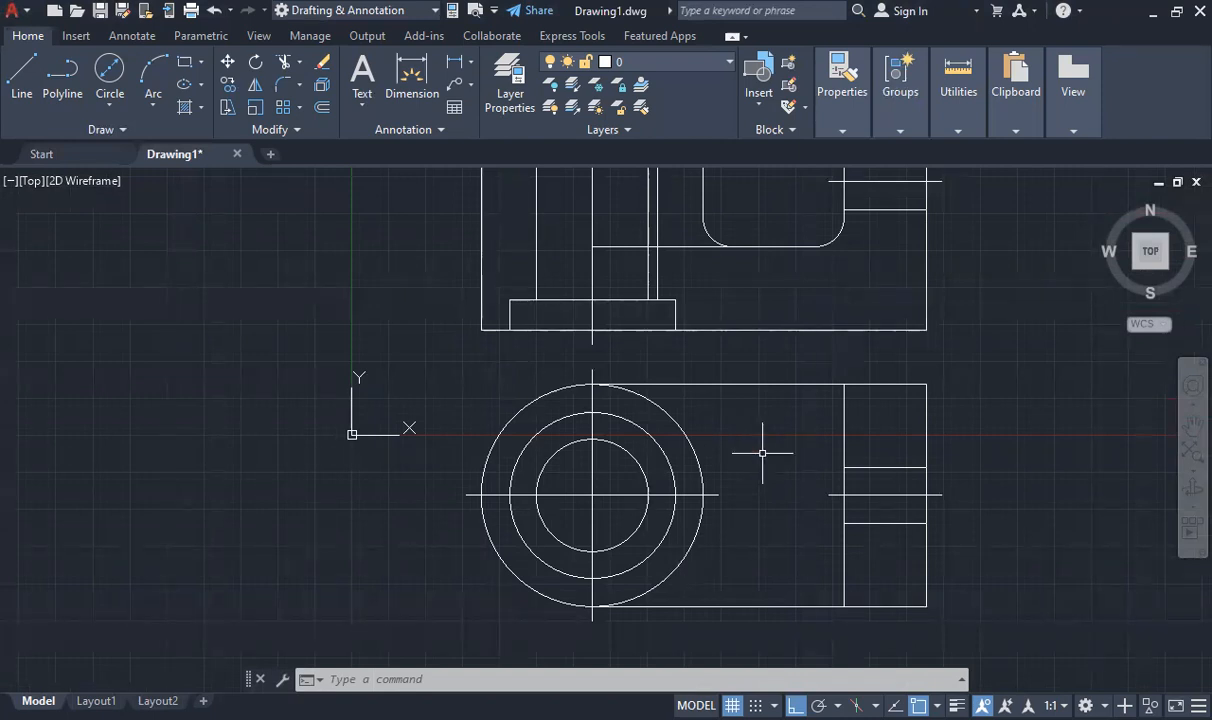
pyautogui.scroll(-3, 738, 460)
pyautogui.scroll(1, 780, 452)
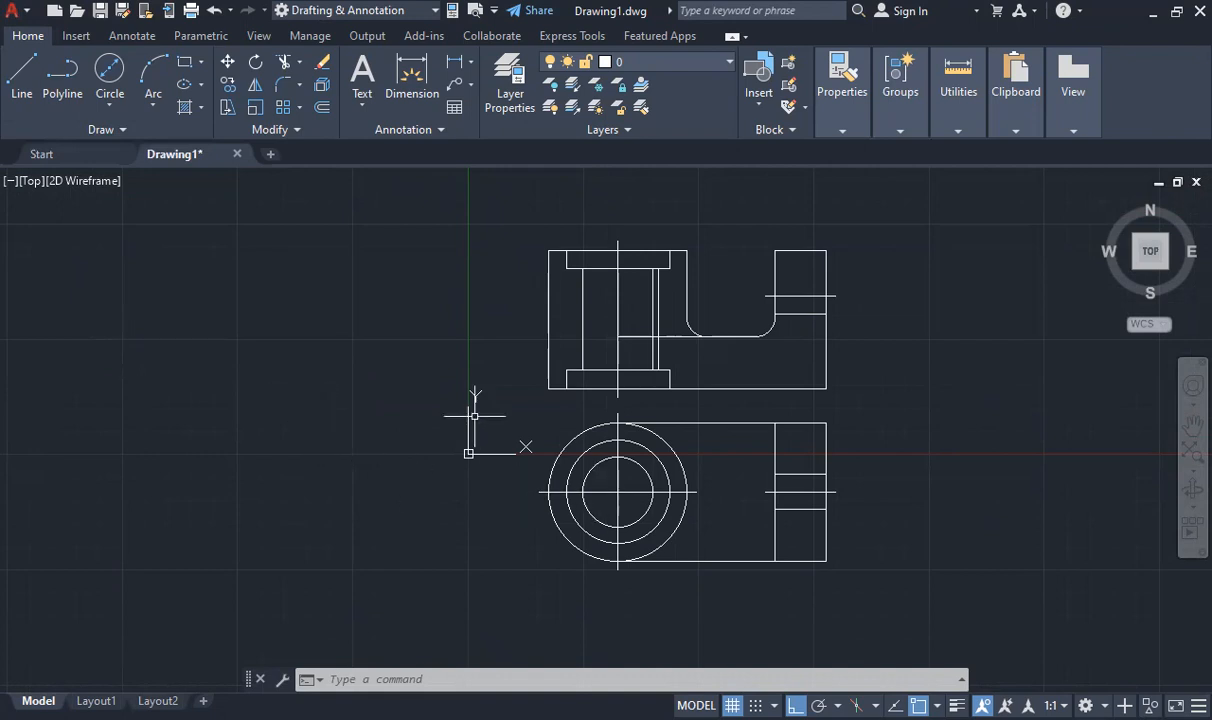
pyautogui.scroll(4, 650, 500)
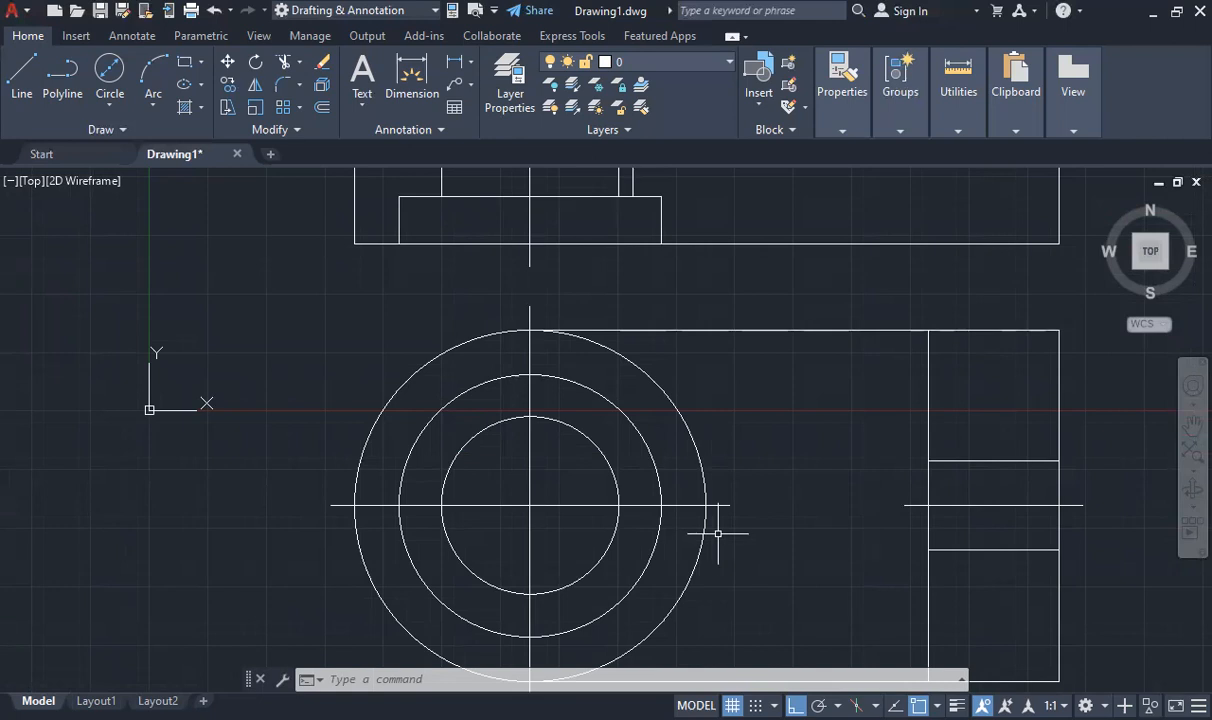
pyautogui.scroll(-2, 718, 534)
pyautogui.scroll(-2, 707, 520)
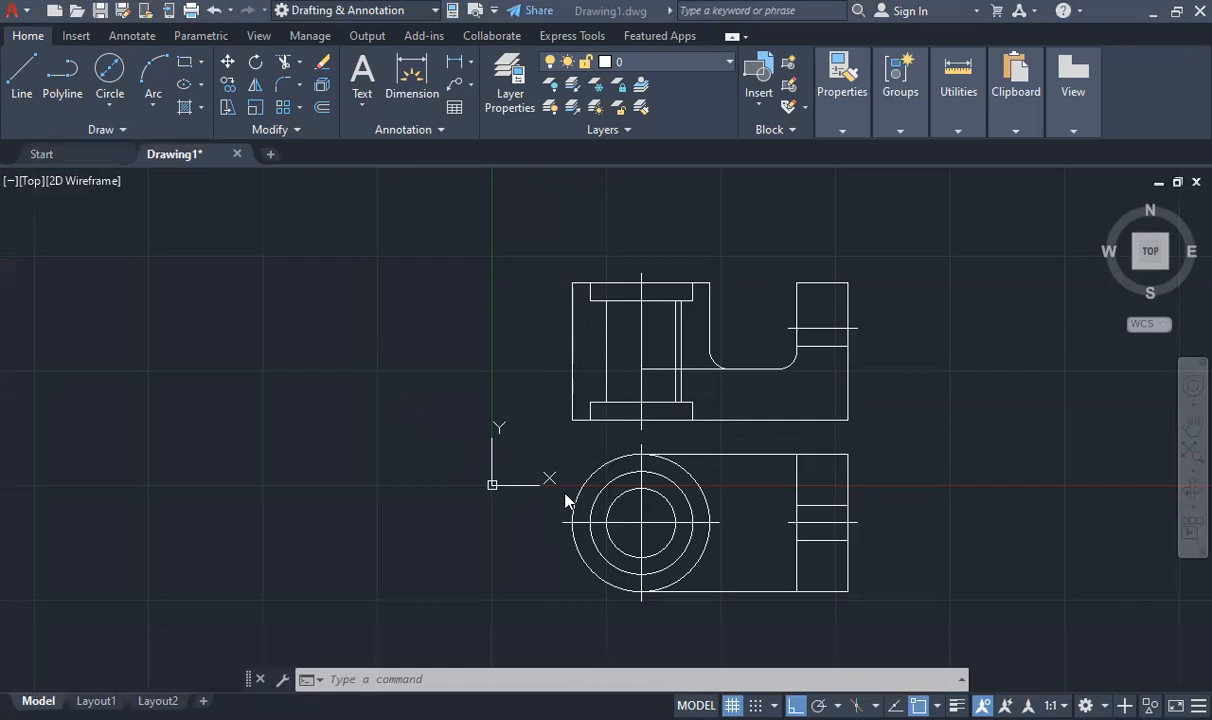
pyautogui.scroll(-2, 652, 400)
pyautogui.scroll(4, 668, 425)
pyautogui.scroll(-2, 731, 494)
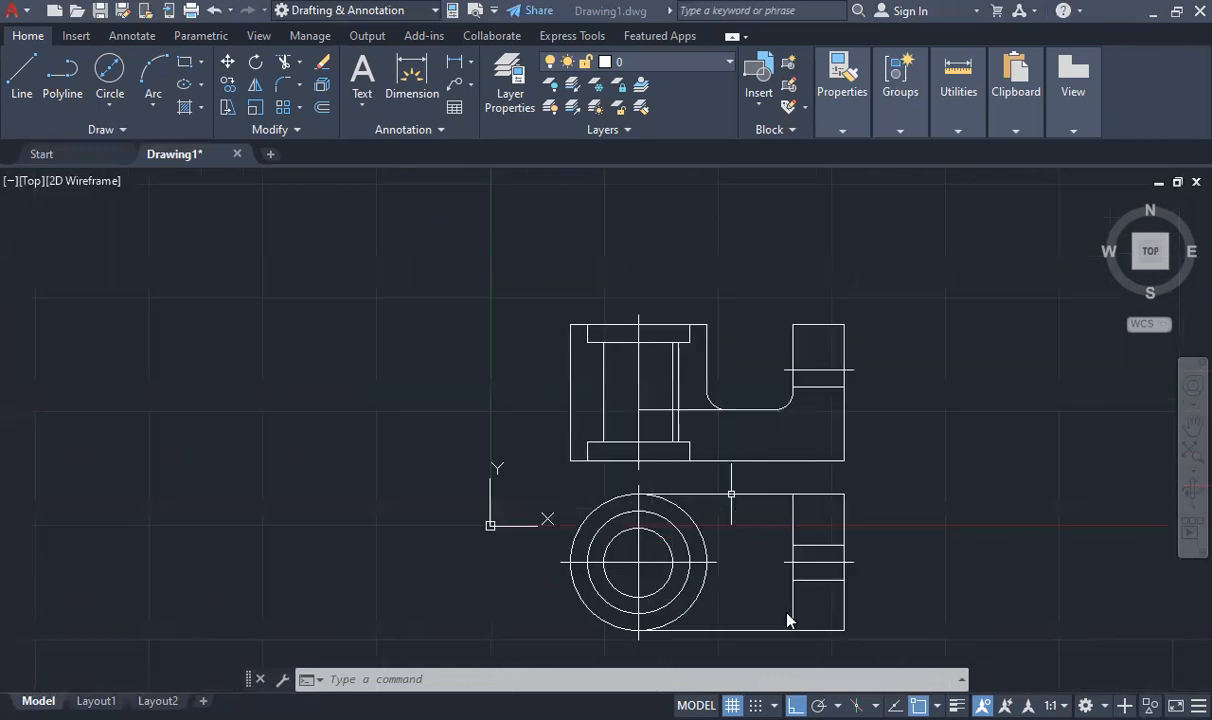
pyautogui.scroll(-2, 787, 620)
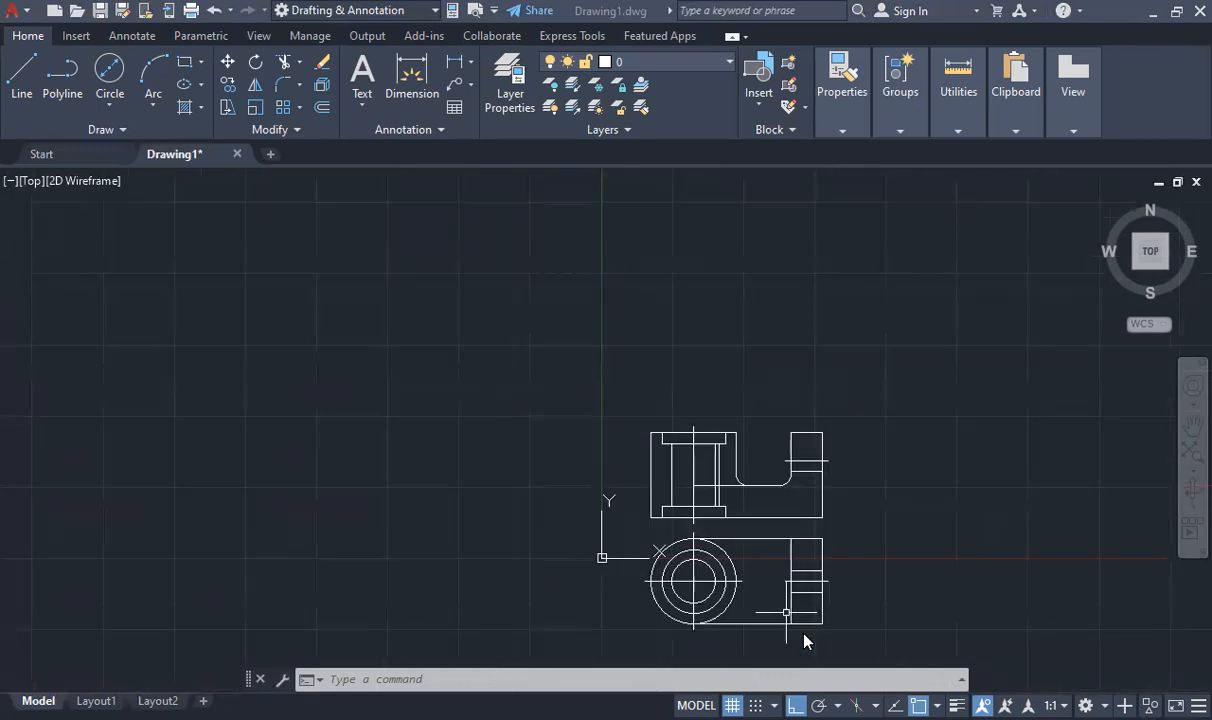
pyautogui.scroll(4, 806, 640)
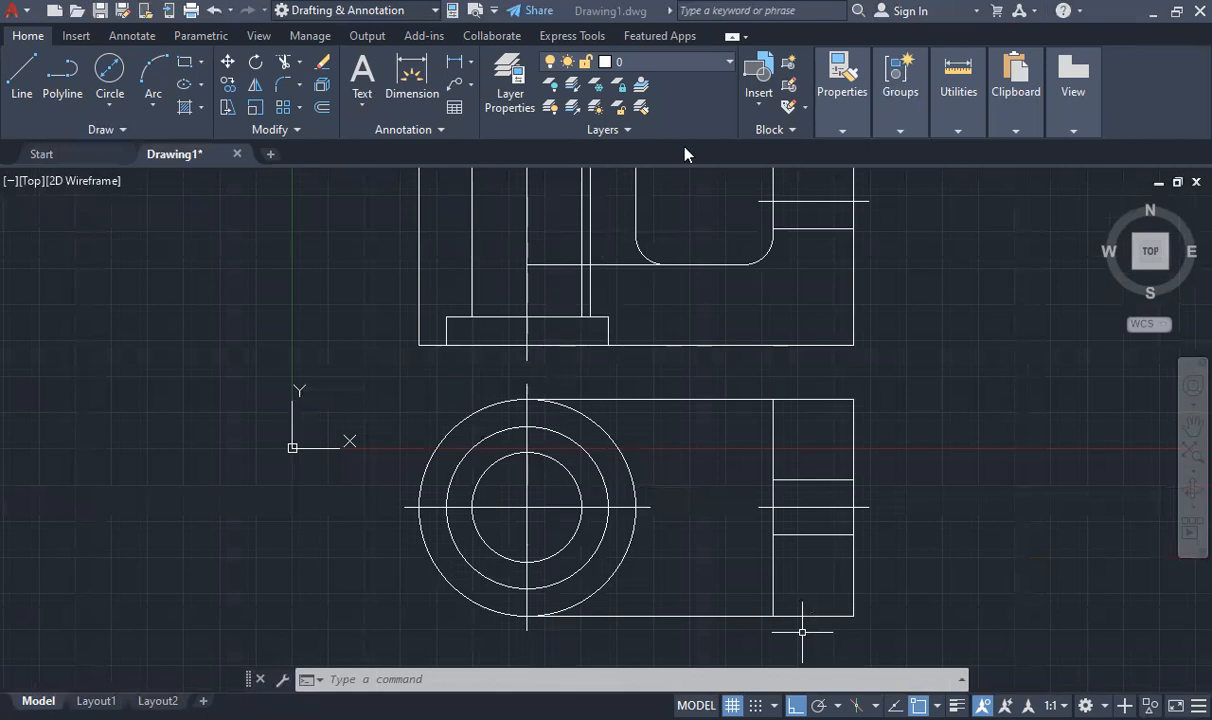
pyautogui.scroll(-3, 606, 387)
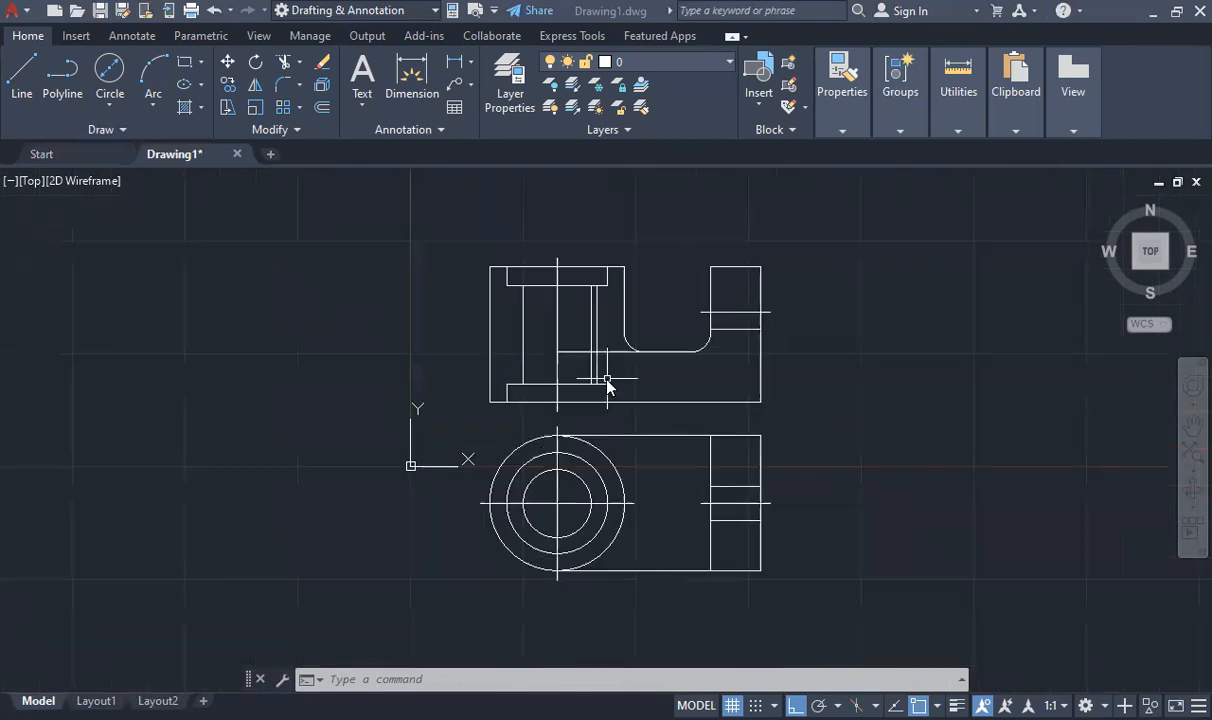
pyautogui.scroll(3, 611, 398)
pyautogui.scroll(-2, 635, 449)
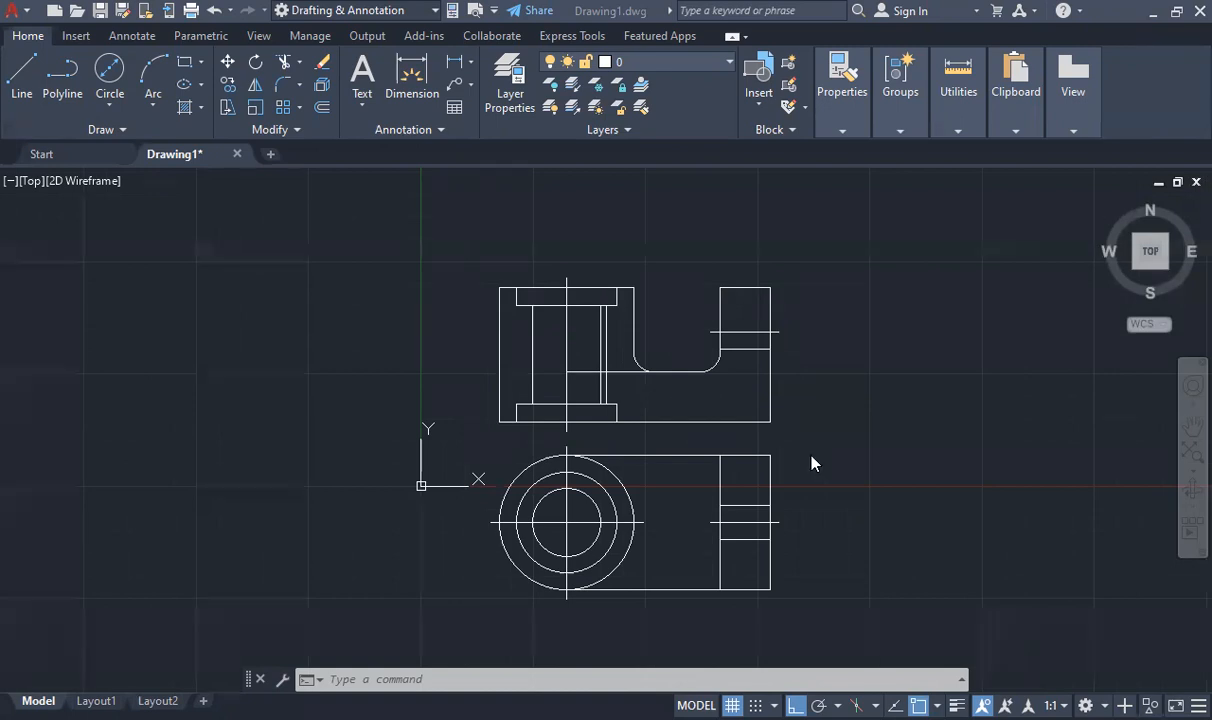
# Consult the Lab3 handout PDF for the keyway dimensions in the circular view and return to the AutoCAD drawing
pyautogui.hotkey('alt', 'Tab')
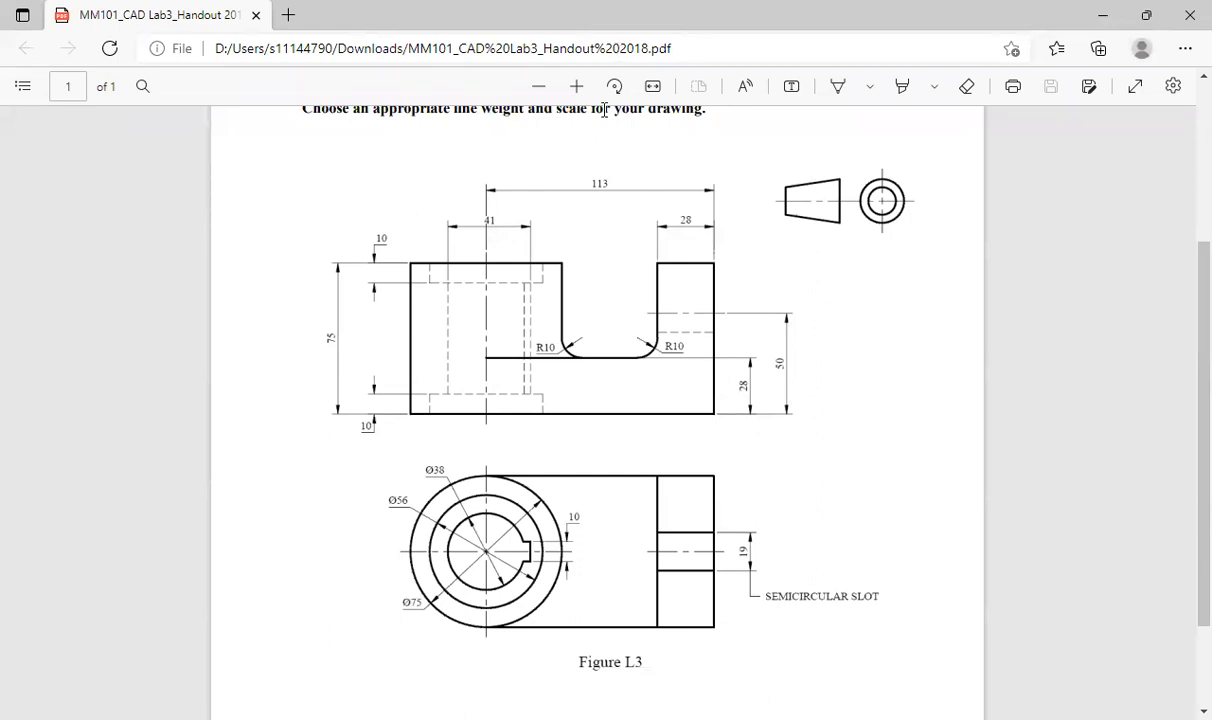
pyautogui.hotkey('alt', 'Tab')
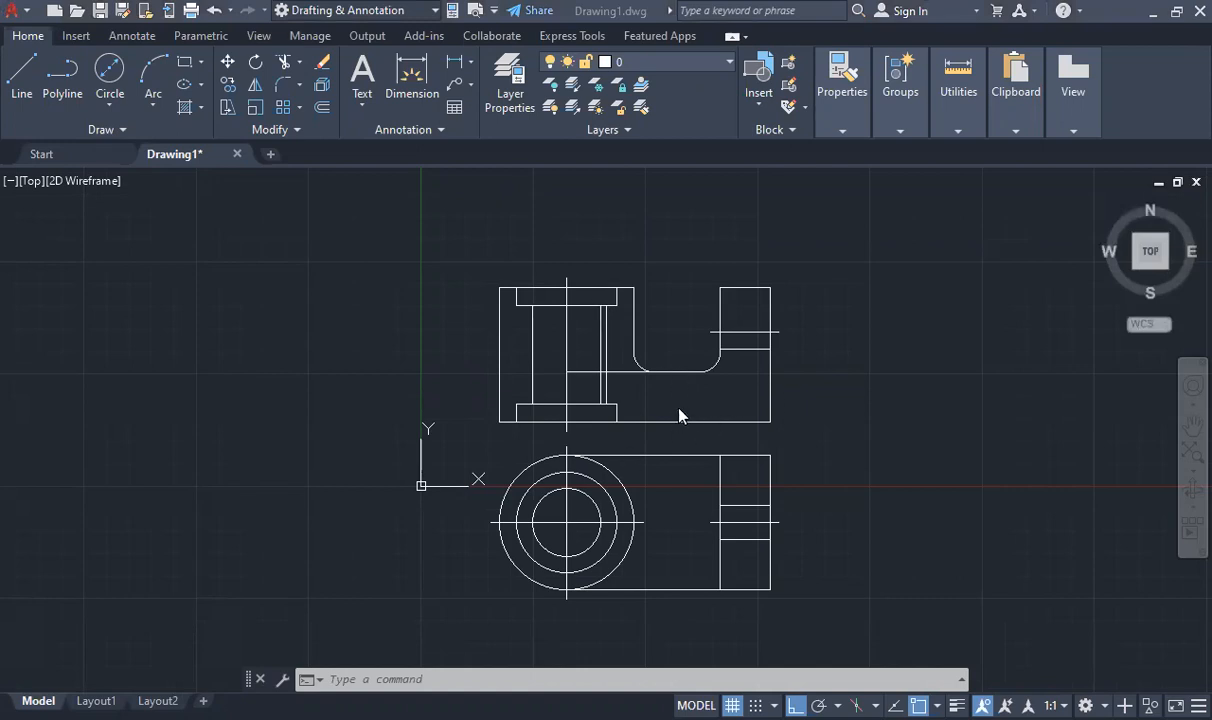
# Draw a trial horizontal line 41 long across the inner circle from its left quadrant, and erase it
pyautogui.scroll(2, 630, 508)
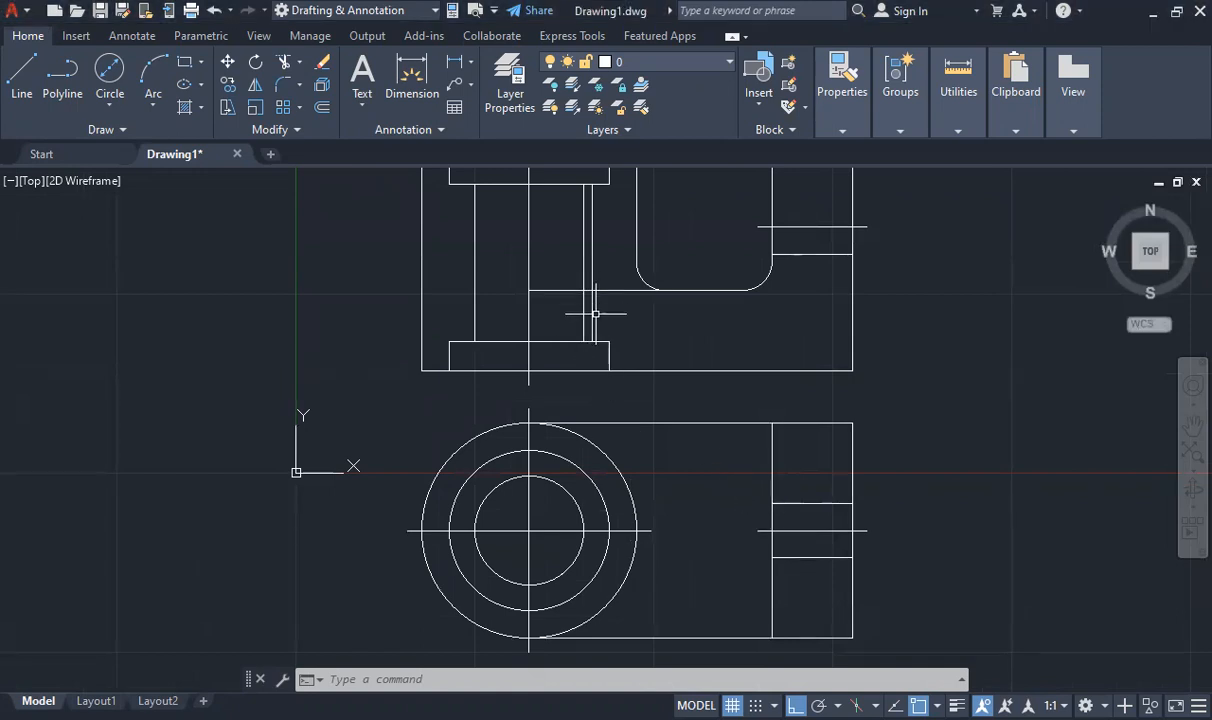
pyautogui.click(22, 75)
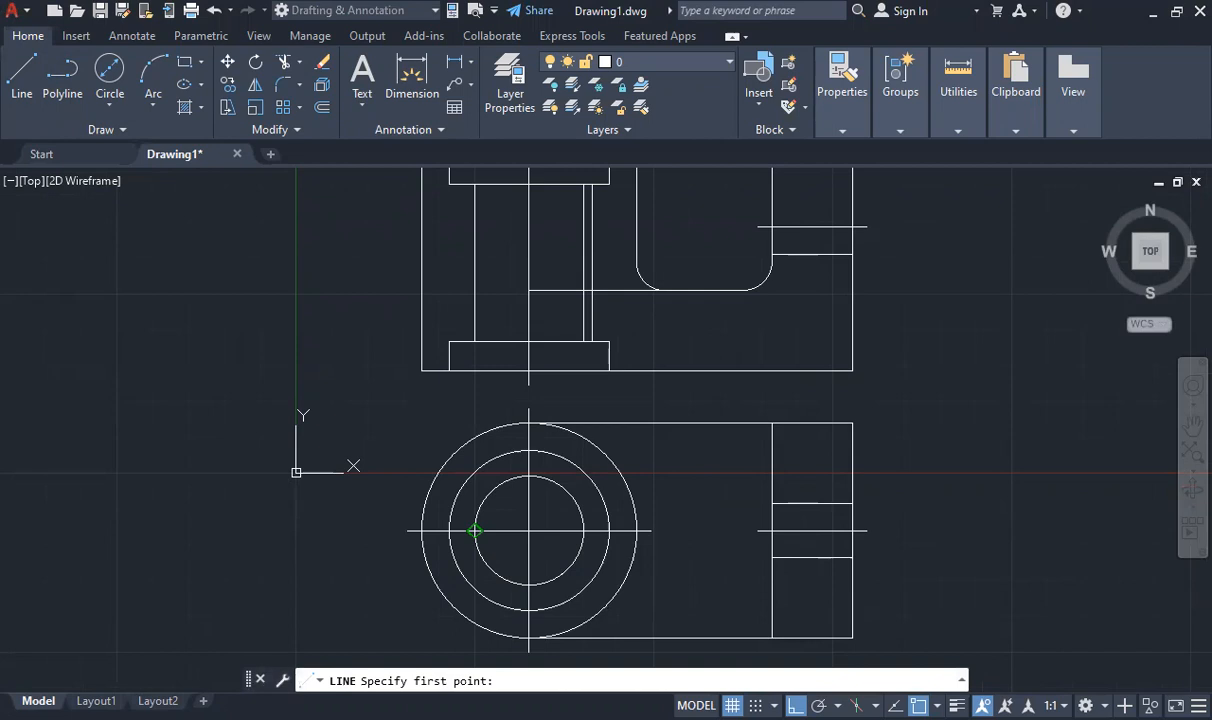
pyautogui.click(475, 531)
pyautogui.write('41')
pyautogui.press('Return')
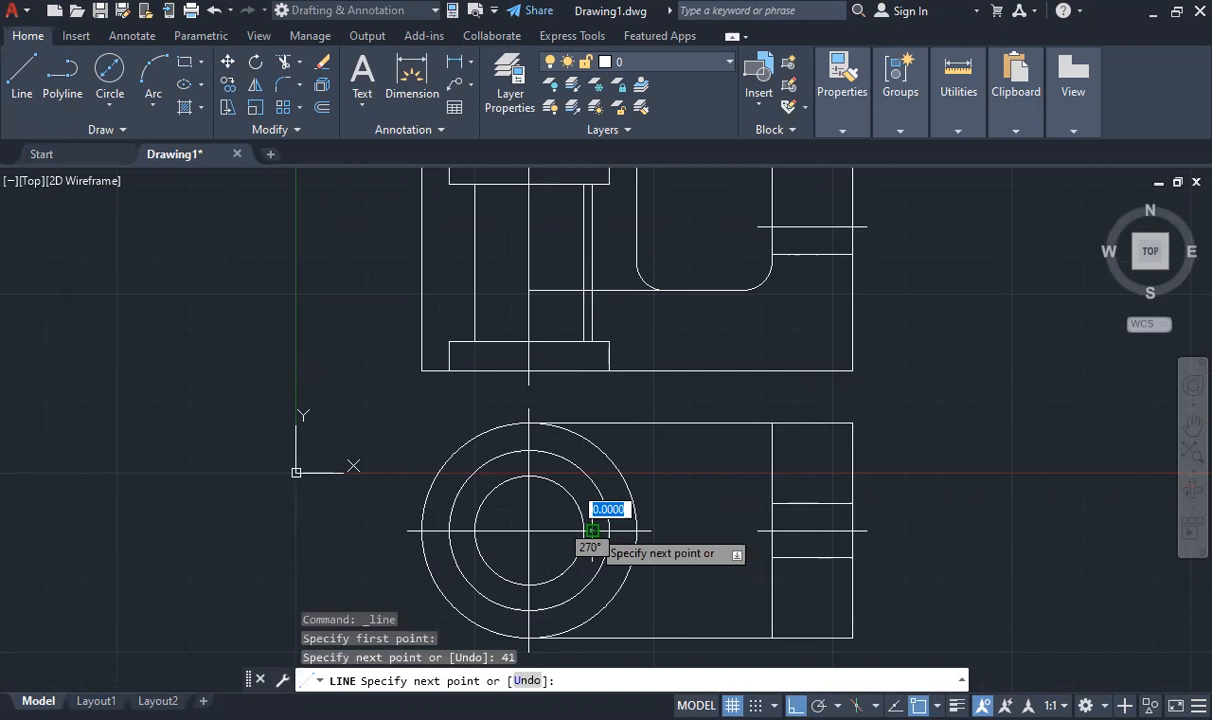
pyautogui.press('Escape')
pyautogui.scroll(5, 595, 530)
pyautogui.click(474, 530)
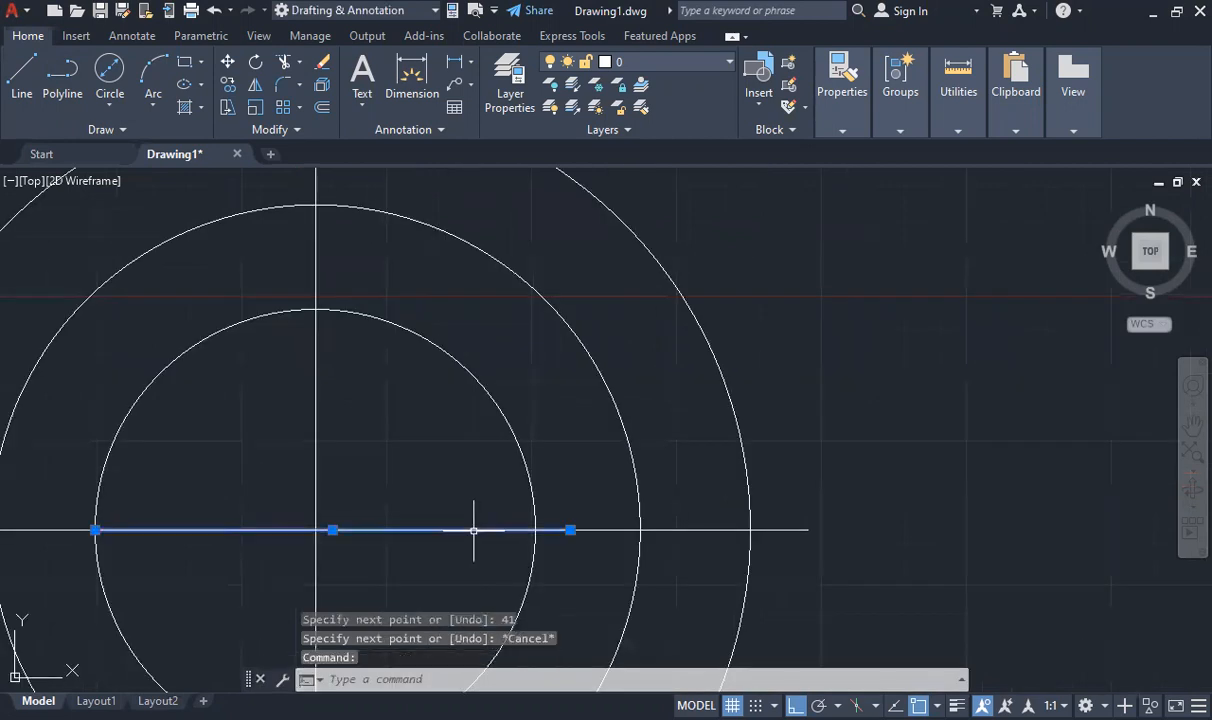
pyautogui.press('Delete')
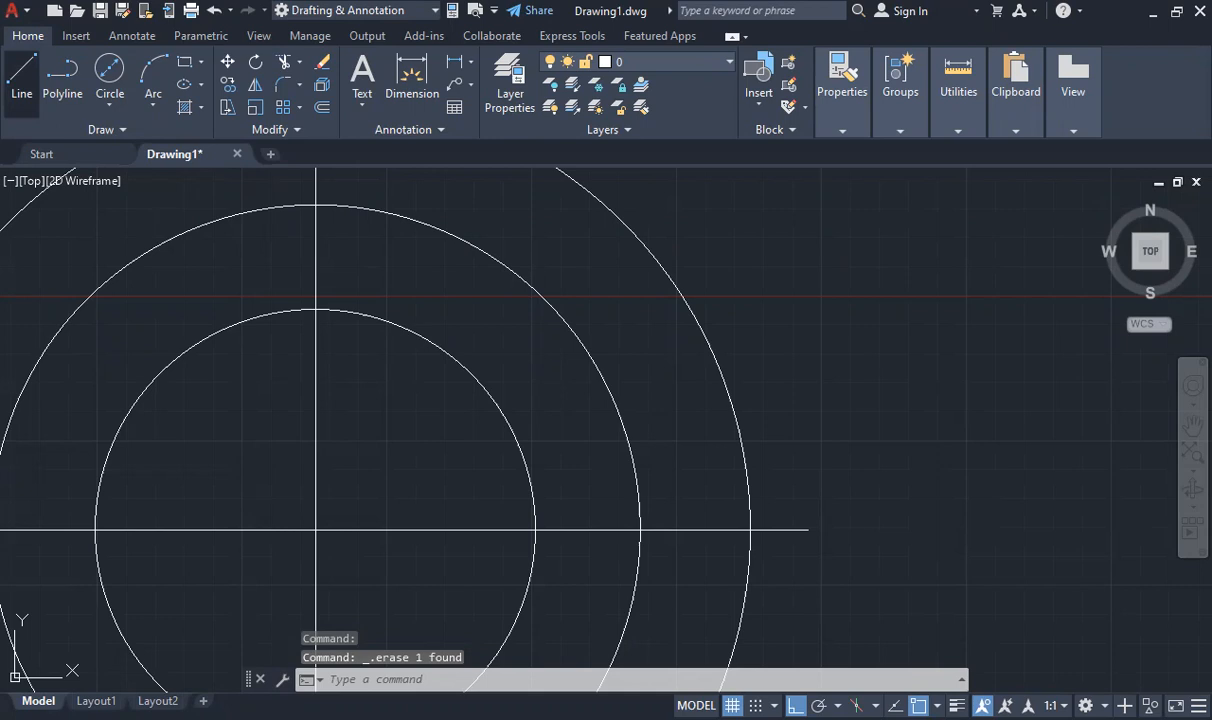
# Draw the keyway's upper half: a line 5 up from the horizontal centre line, and one 22 long leftward to the vertical centre line
pyautogui.click(22, 84)
pyautogui.scroll(-7, 496, 492)
pyautogui.click(514, 501)
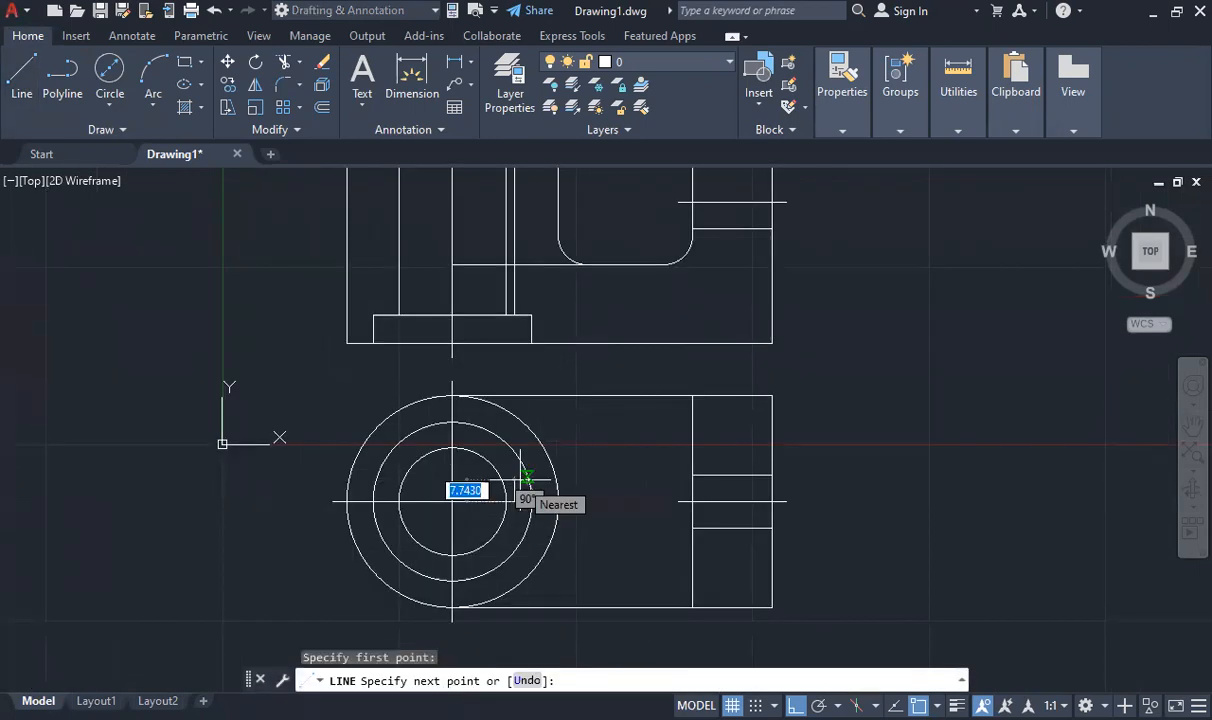
pyautogui.scroll(7, 512, 500)
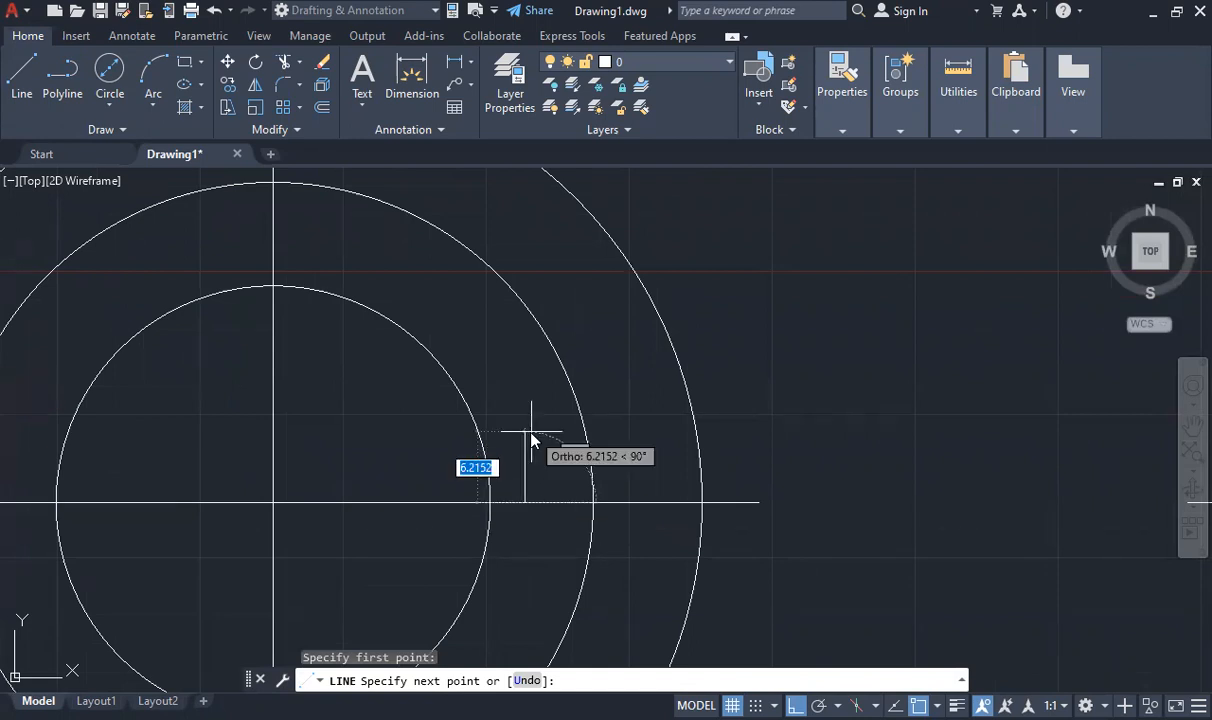
pyautogui.write('5')
pyautogui.press('Return')
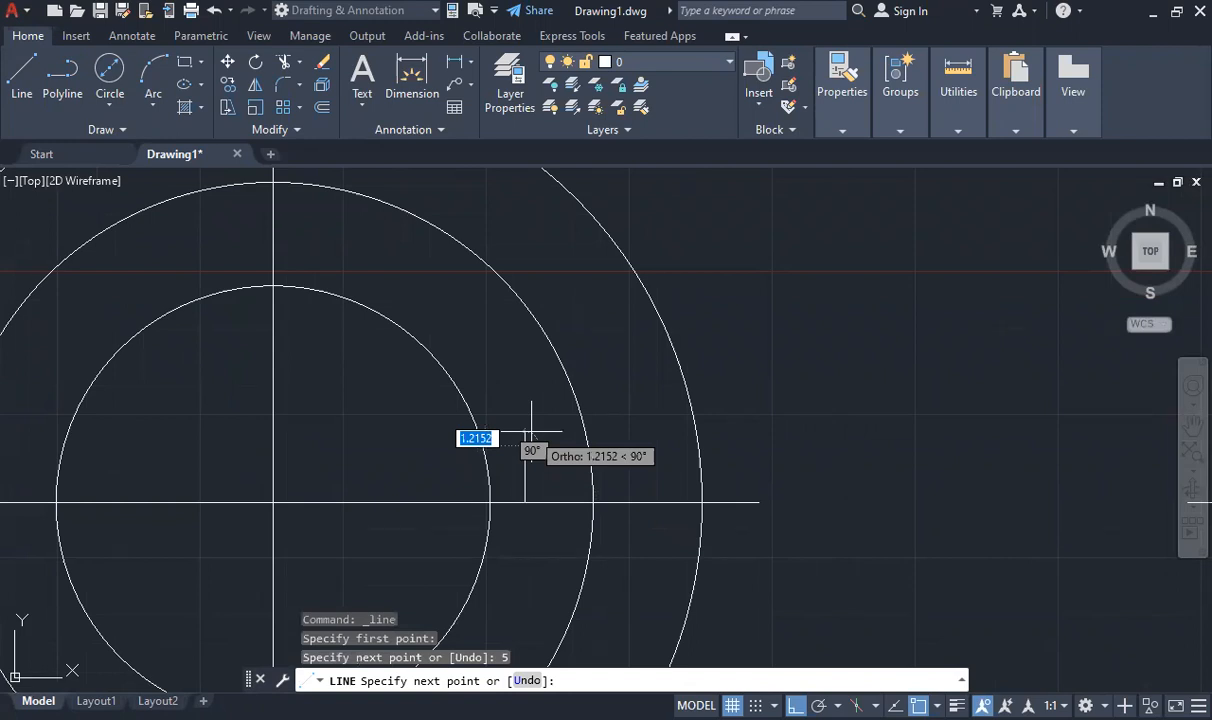
pyautogui.click(527, 445)
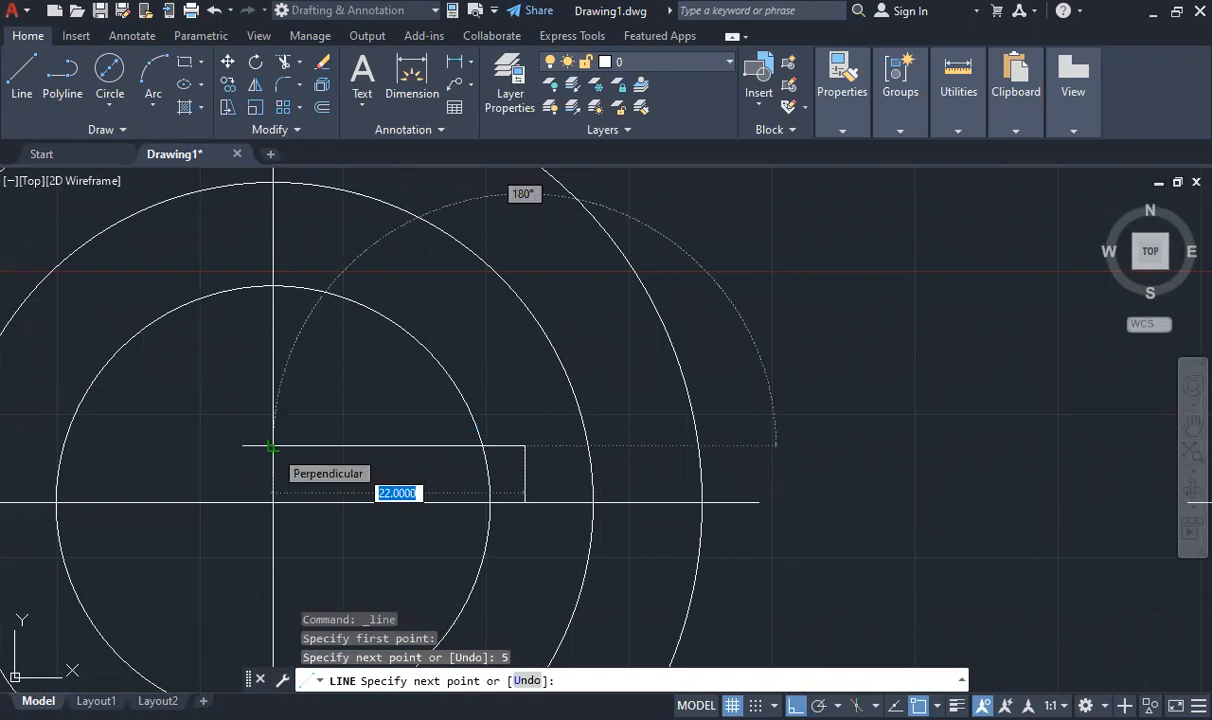
pyautogui.press('Escape')
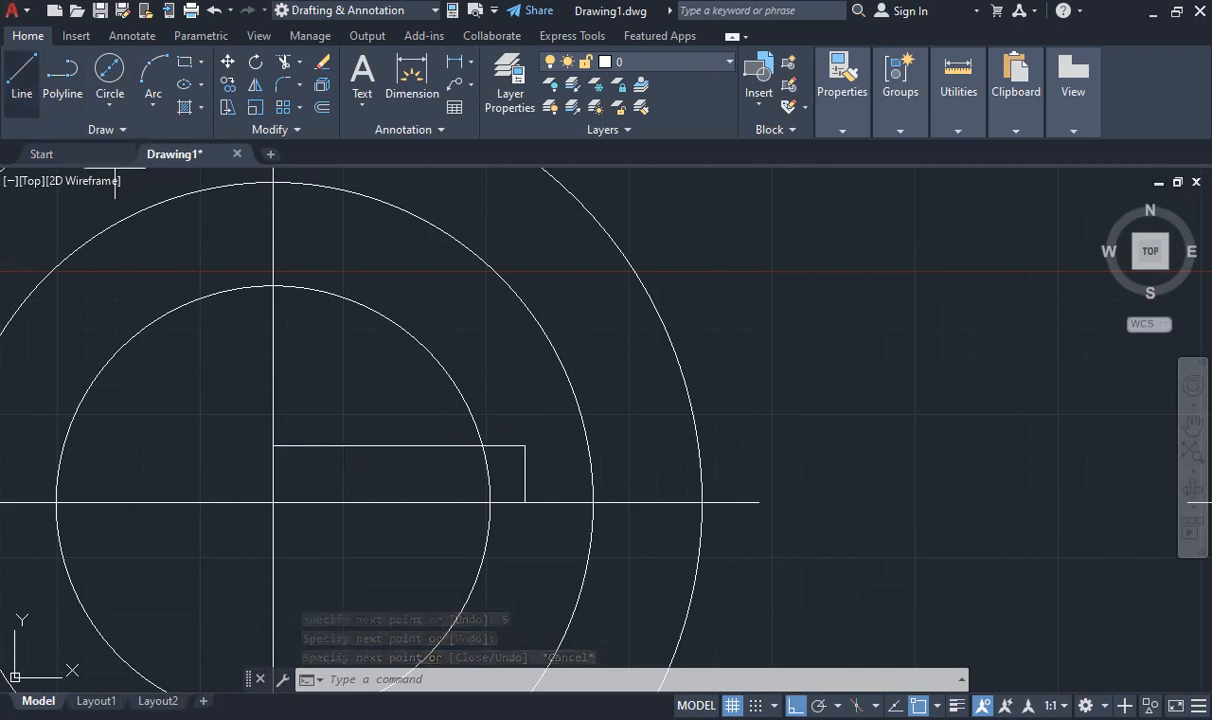
# Draw the keyway's lower half: a line 5 down from the end edge's start point, and one leftward to the vertical centre line
pyautogui.press('space')
pyautogui.click(525, 502)
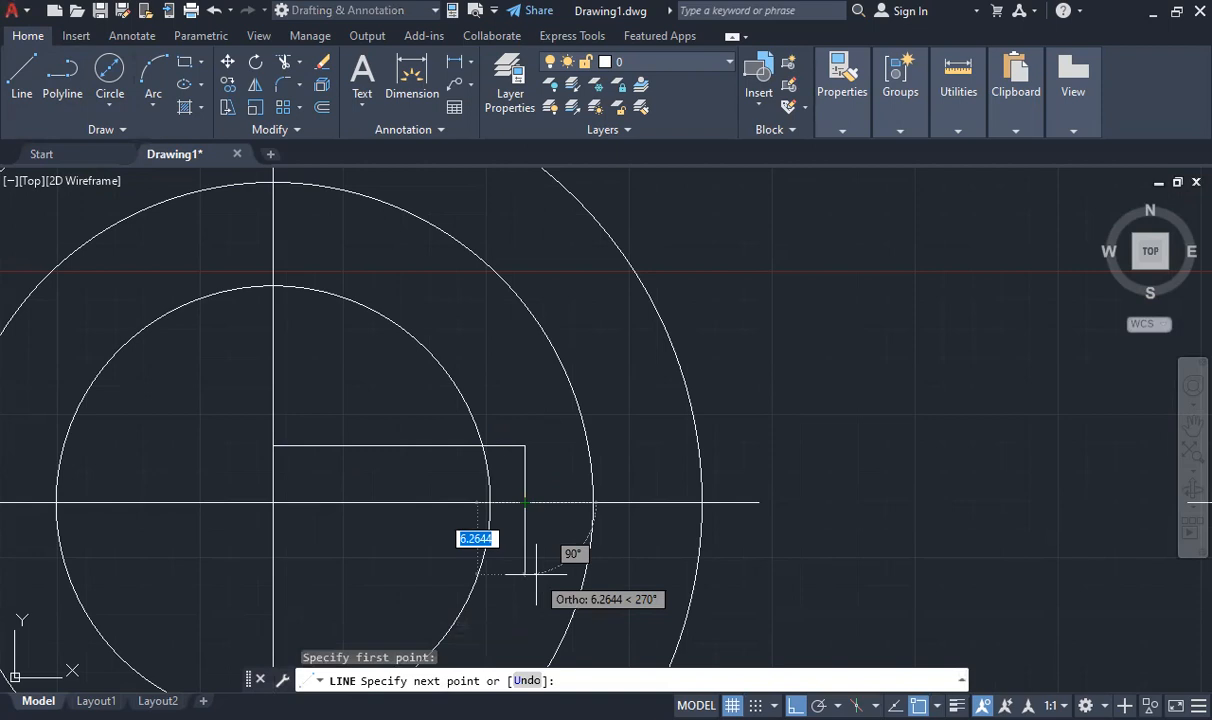
pyautogui.write('5')
pyautogui.press('Return')
pyautogui.click(273, 557)
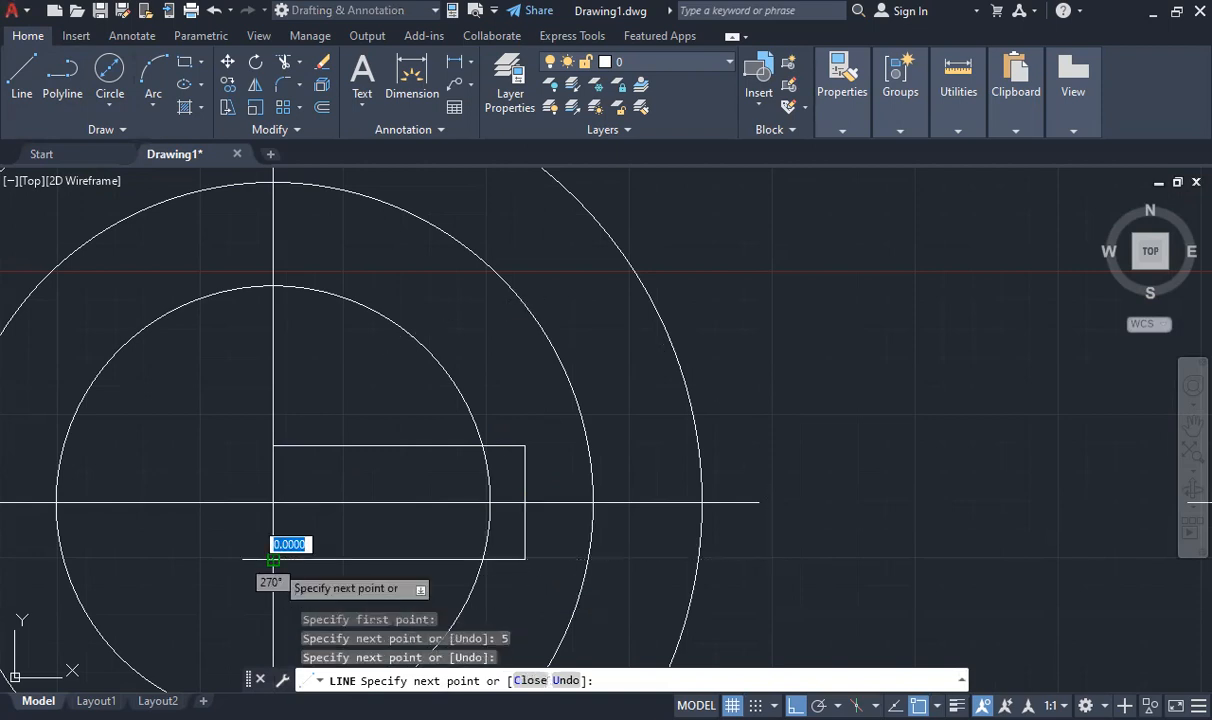
pyautogui.press('Escape')
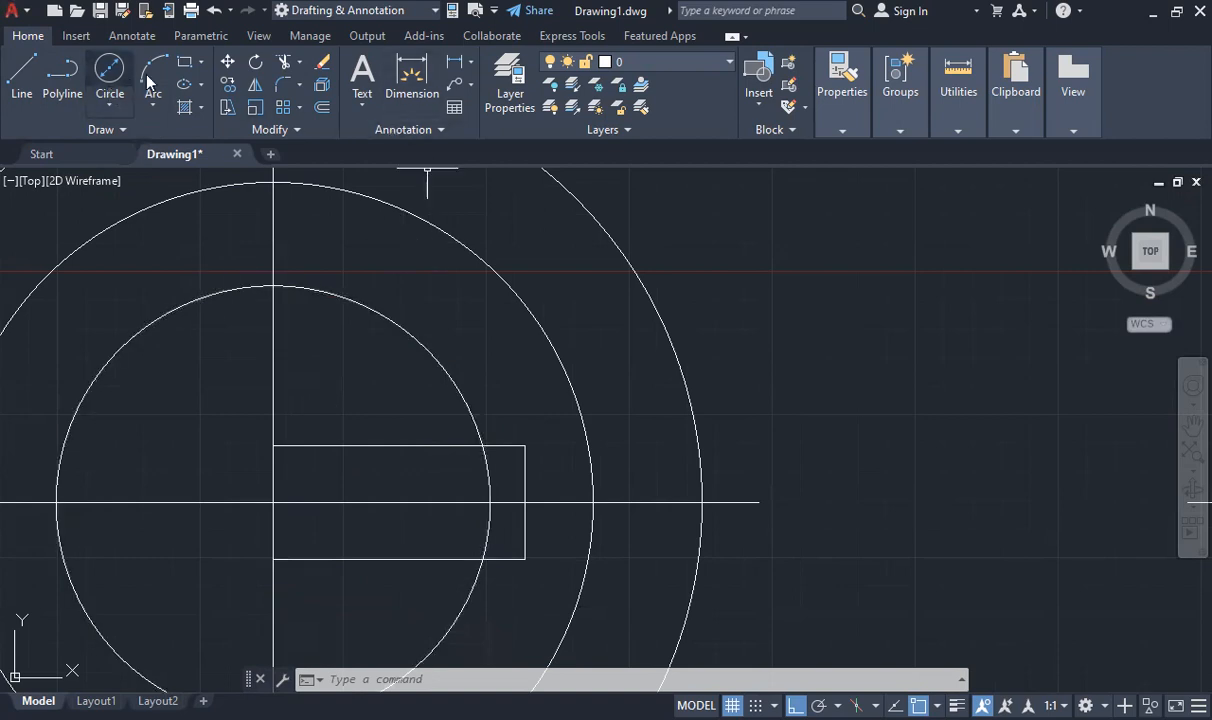
# Trim the inner circle's arc between the keyway edges and the keyway lines inside the circle, keeping the centre lines
pyautogui.click(284, 61)
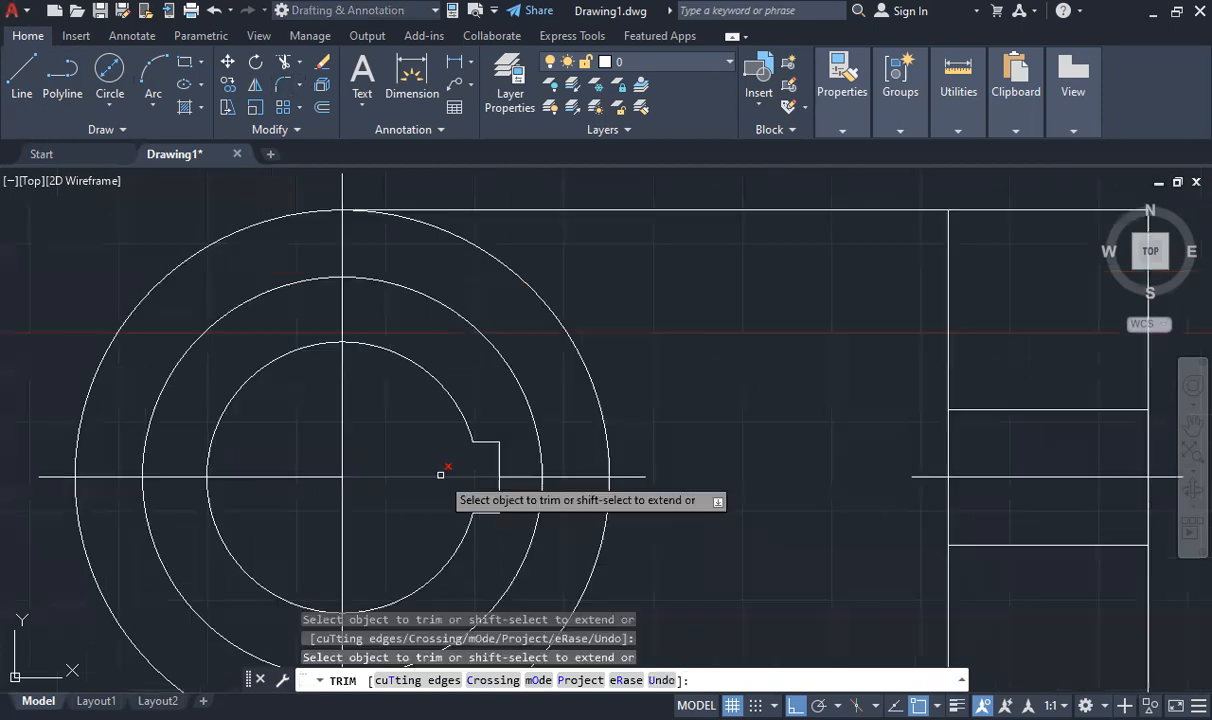
pyautogui.press('Escape')
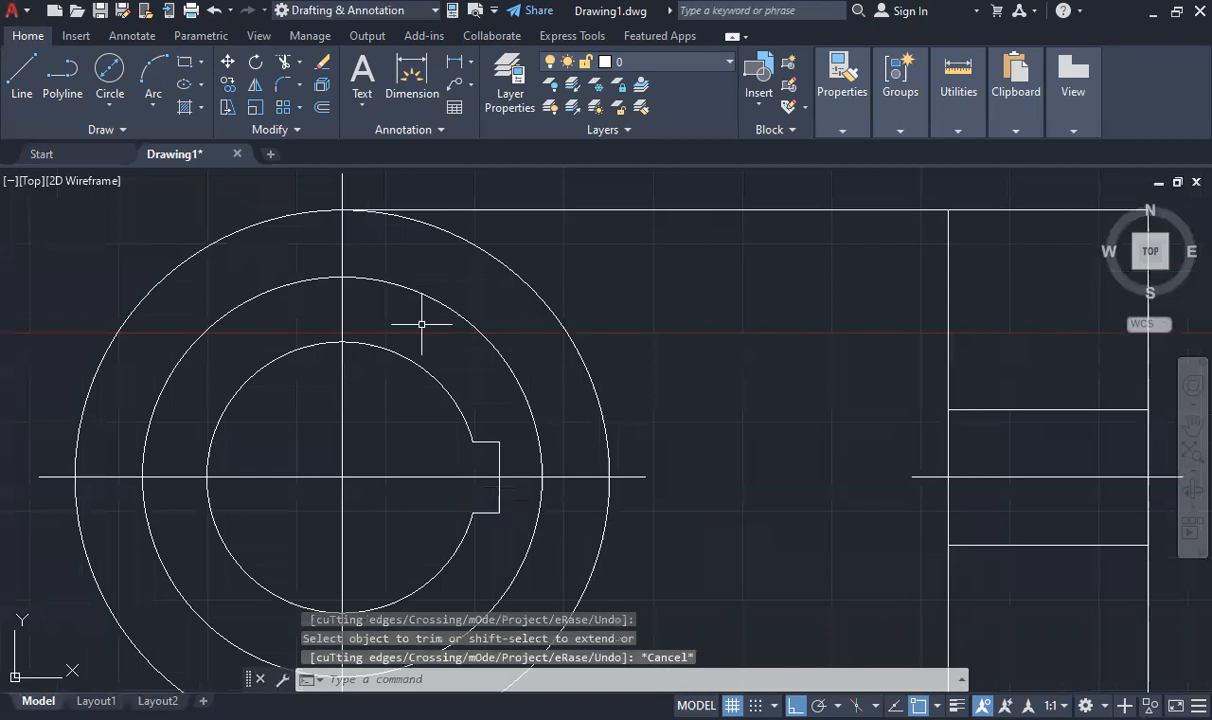
pyautogui.scroll(-10, 421, 324)
pyautogui.scroll(4, 433, 217)
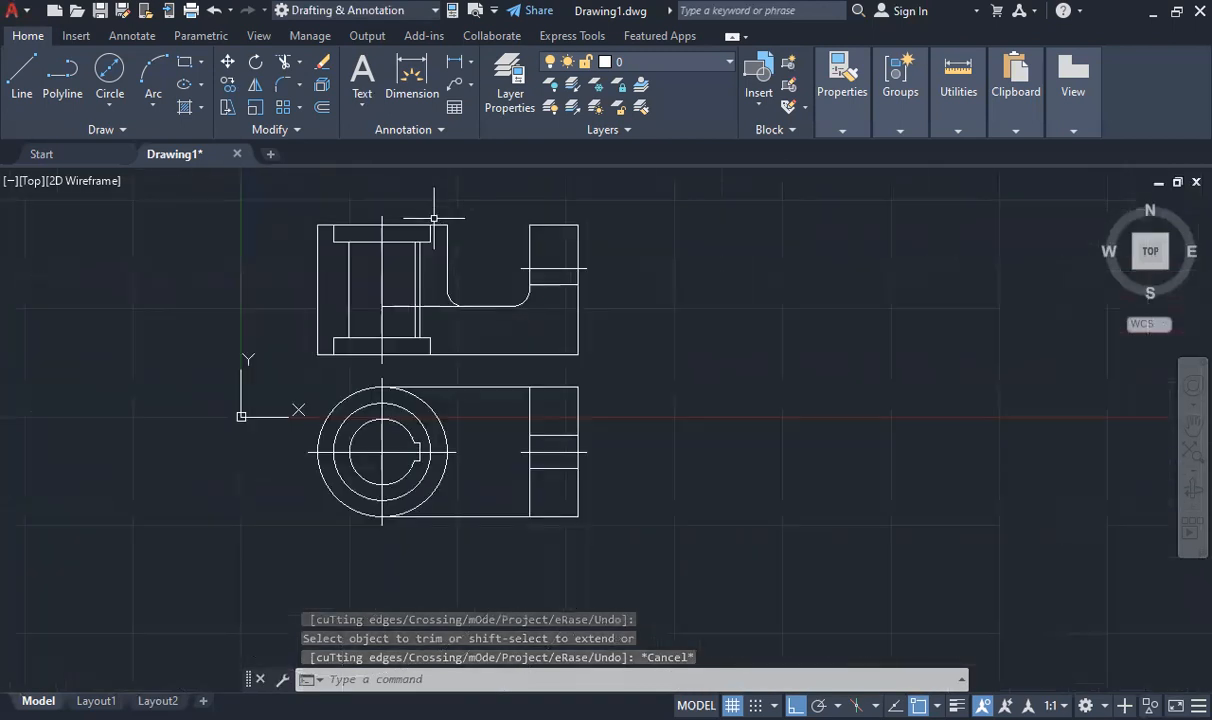